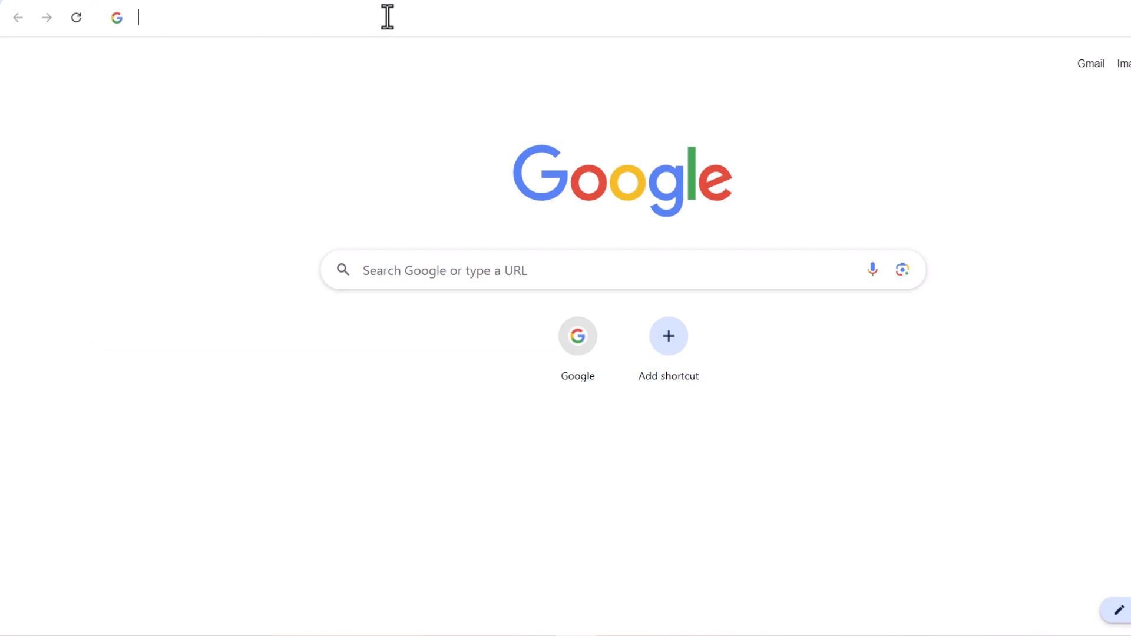
Open a new Google Sheets spreadsheet and create a budget file from the template gallery's personal Monthly budget template
type("sheets")
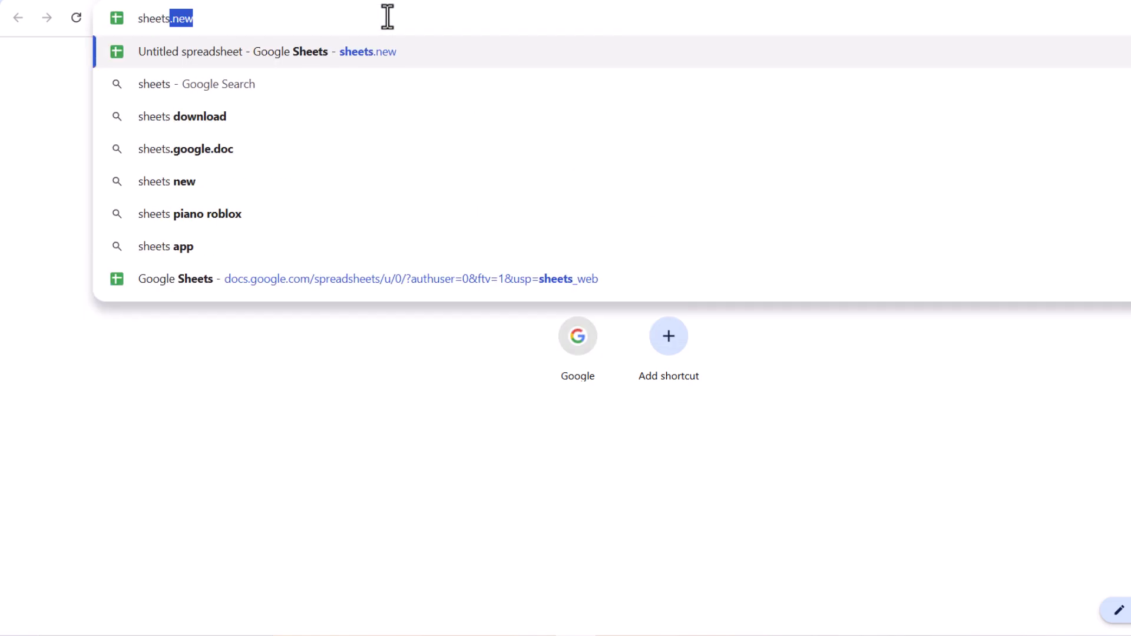
key("Return")
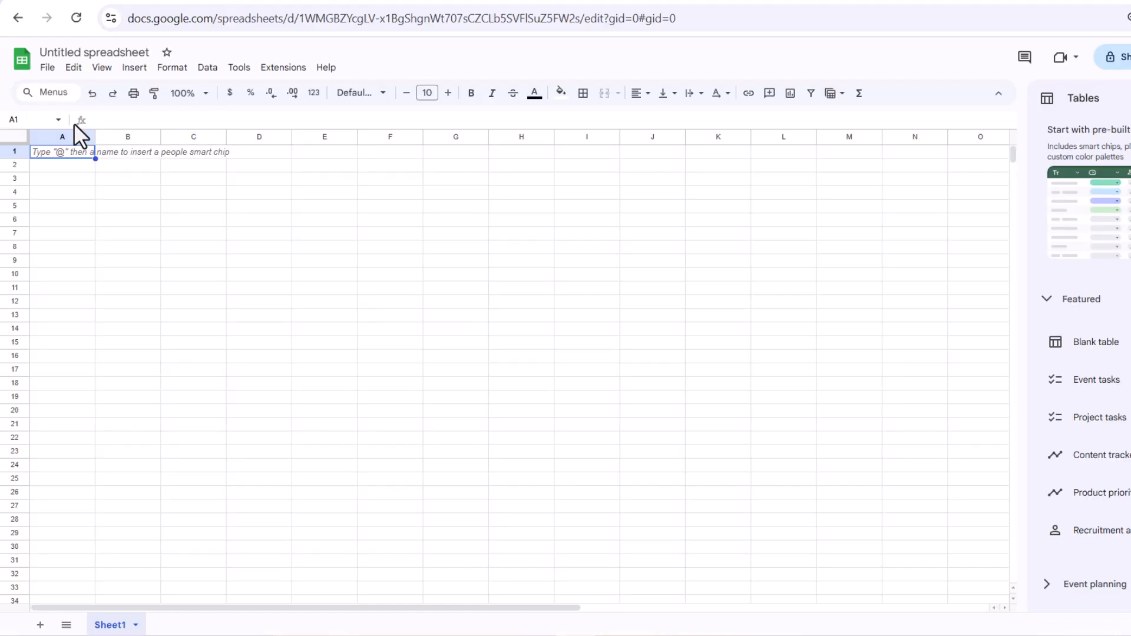
left_click(47, 67)
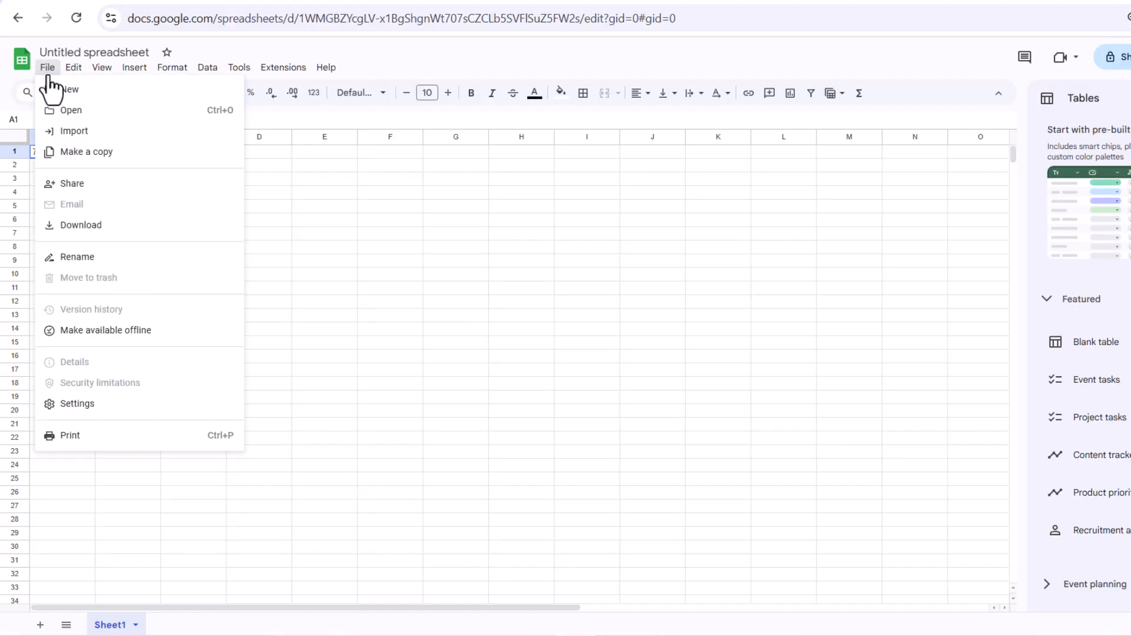
mouse_move(112, 94)
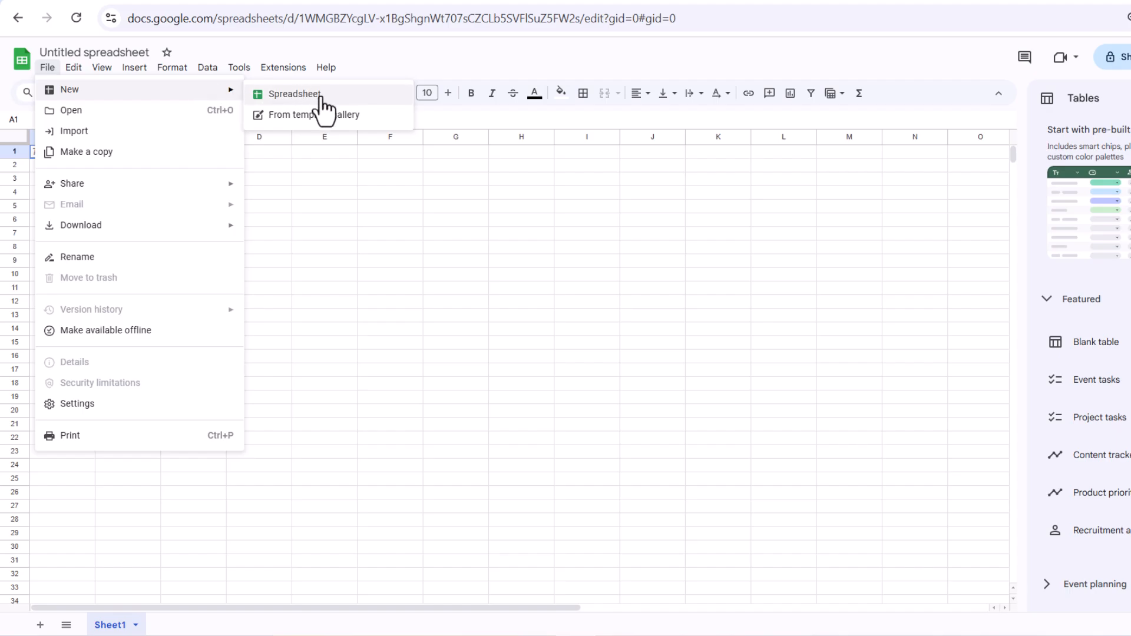
left_click(360, 116)
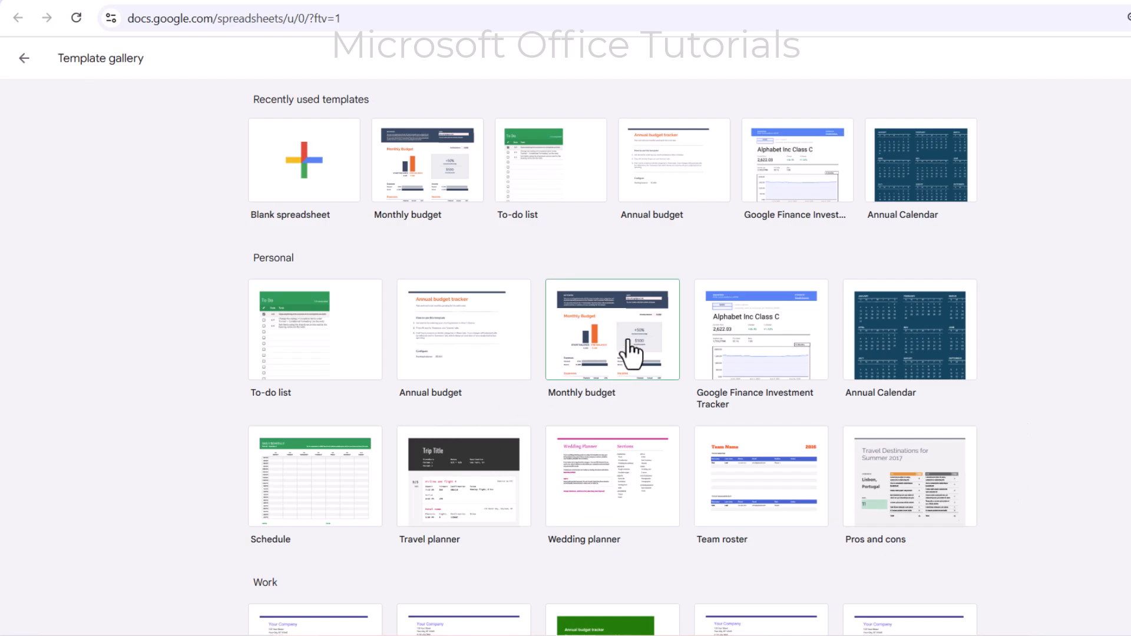
left_click(606, 335)
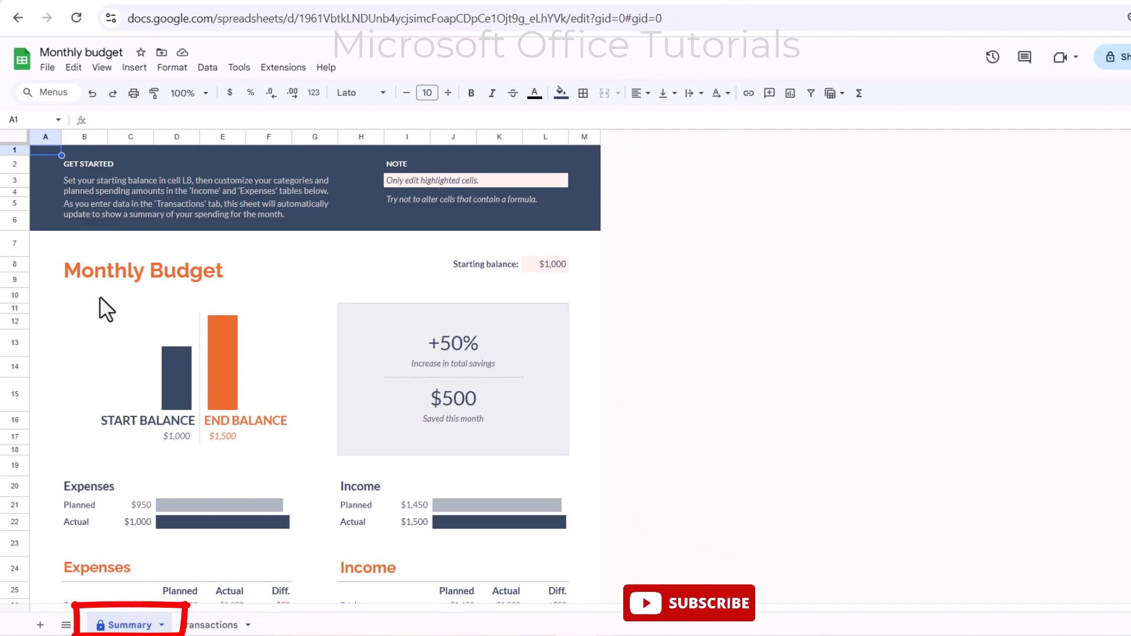
Examine the Summary sheet's balance charts and the Planned, Actual and Diff. columns of the Expenses and Income tables
scroll(259, 359, "down", 4)
scroll(253, 362, "up", 4)
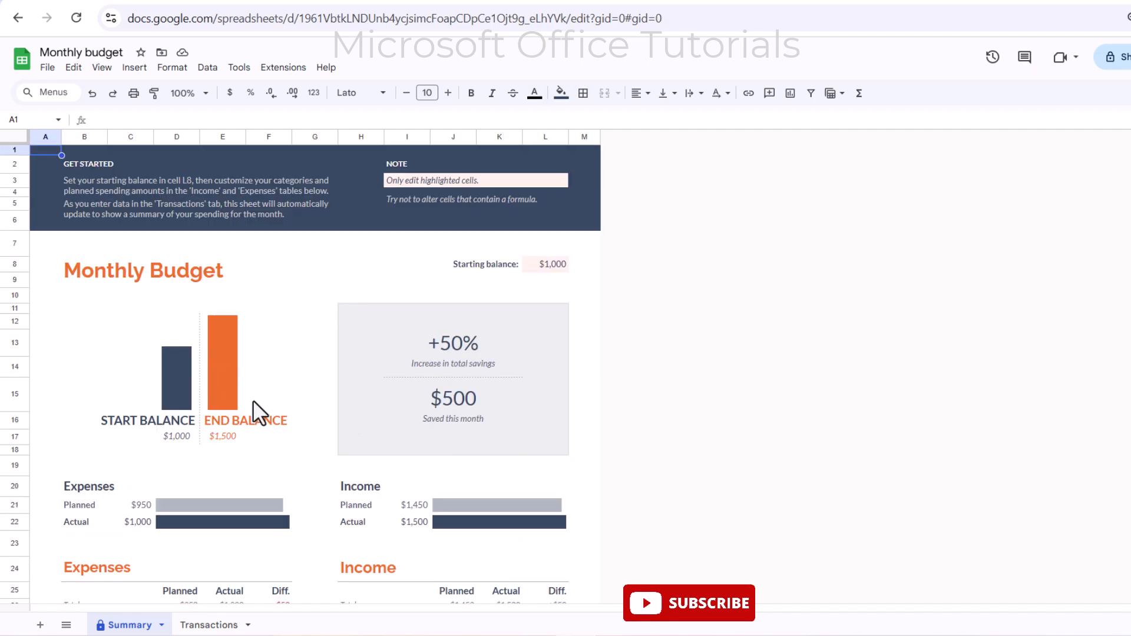
scroll(252, 400, "down", 5)
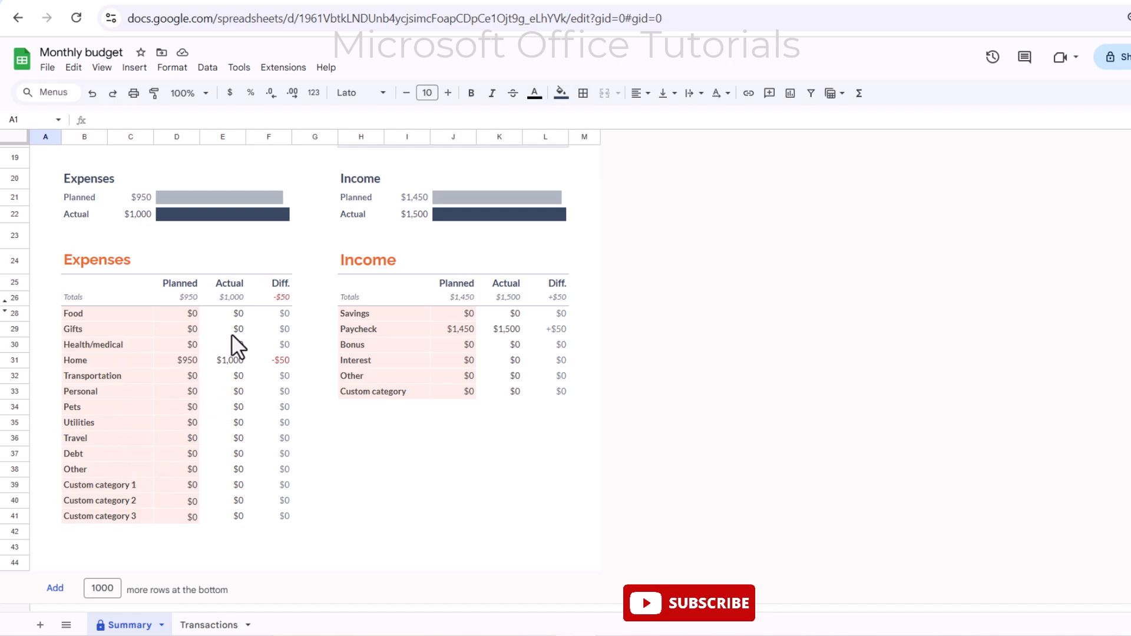
left_click_drag(187, 330, 188, 422)
left_click_drag(229, 330, 231, 422)
left_click(196, 312)
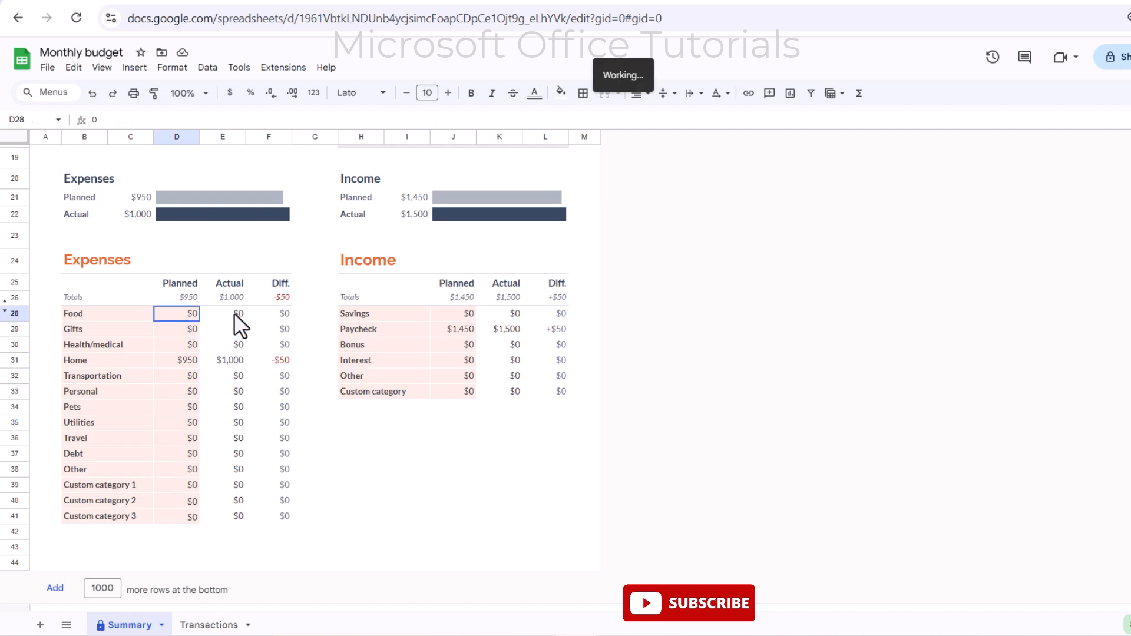
left_click(235, 314)
left_click_drag(394, 310, 416, 391)
left_click_drag(461, 313, 434, 371)
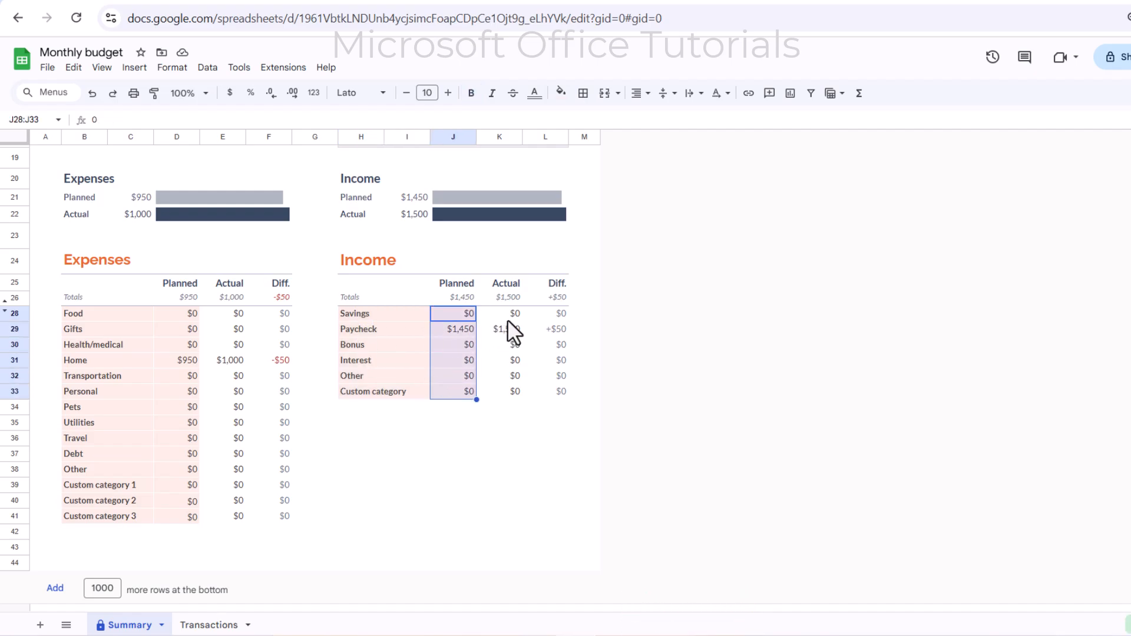
left_click_drag(509, 315, 507, 380)
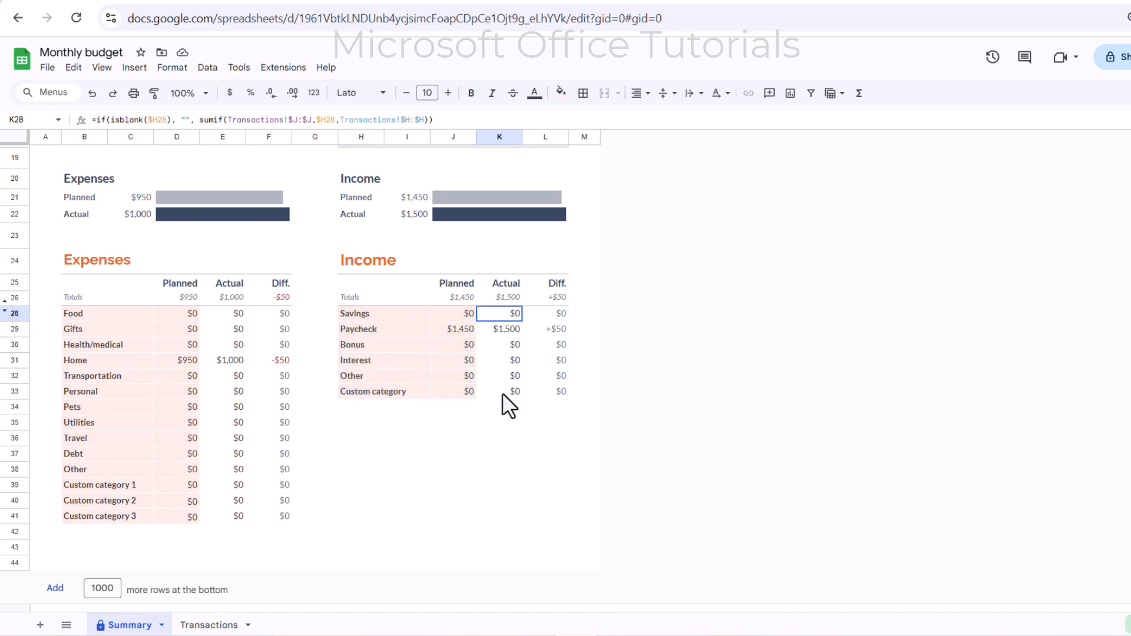
left_click(560, 316)
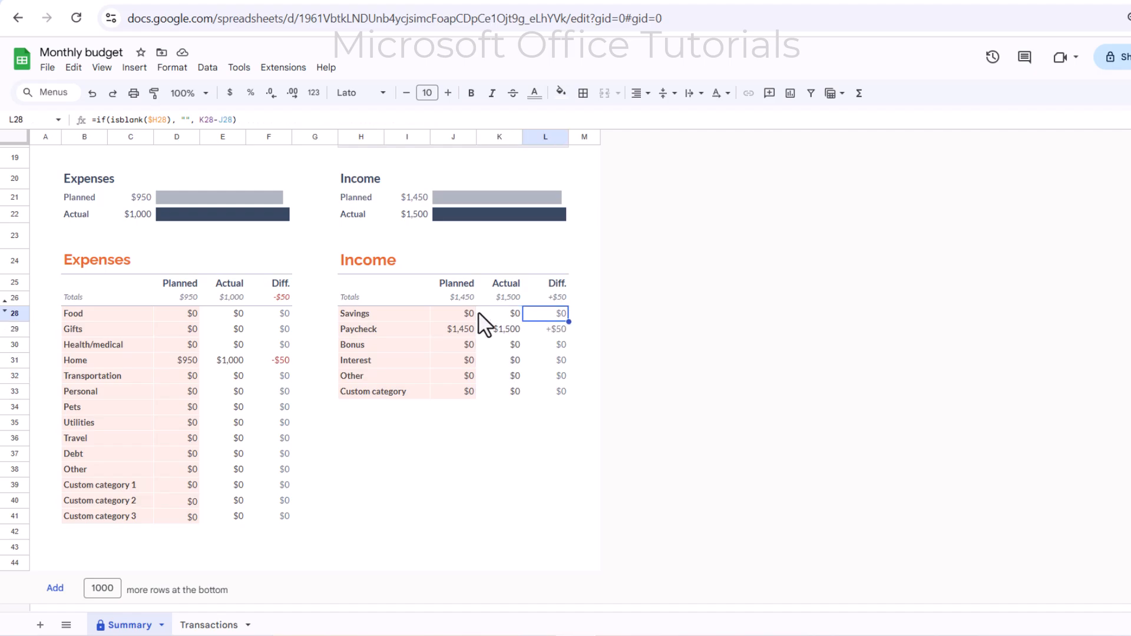
left_click(555, 330)
scroll(550, 377, "up", 5)
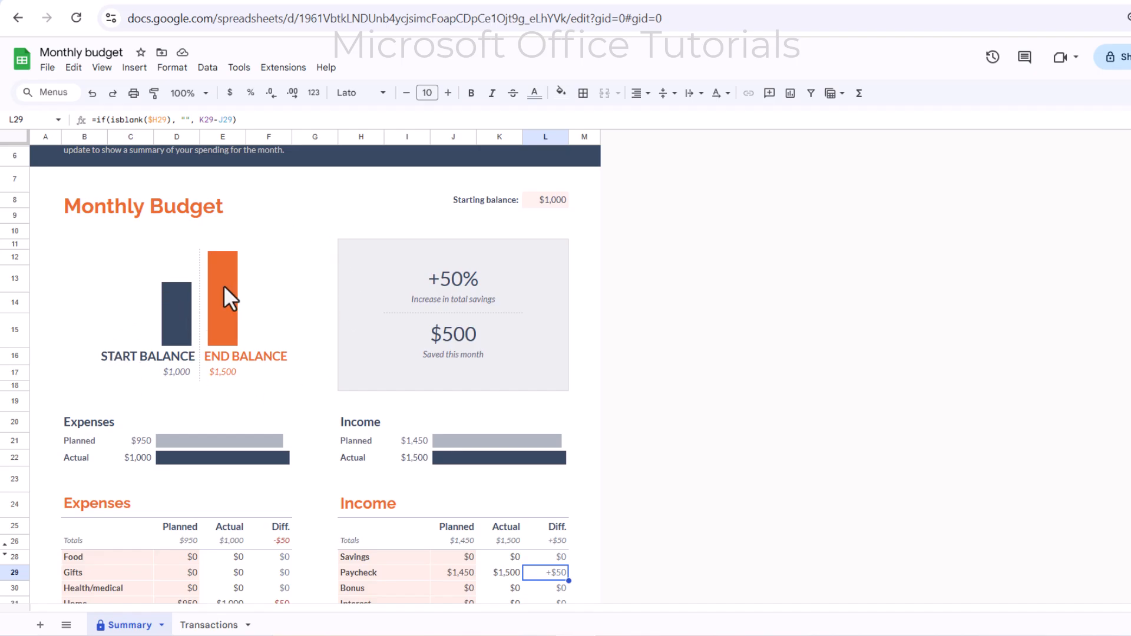
Examine the Date, Amount, Description and Category columns of the Expenses and Income tables on the Transactions sheet
left_click(221, 629)
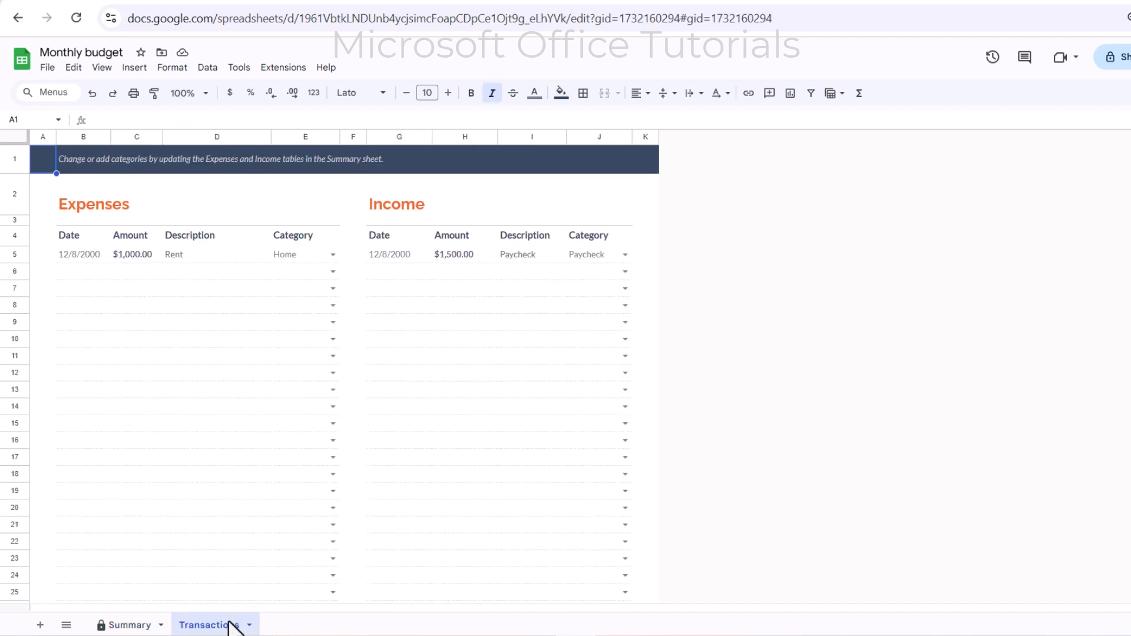
left_click(454, 258)
left_click_drag(447, 330, 447, 406)
left_click_drag(121, 287, 131, 372)
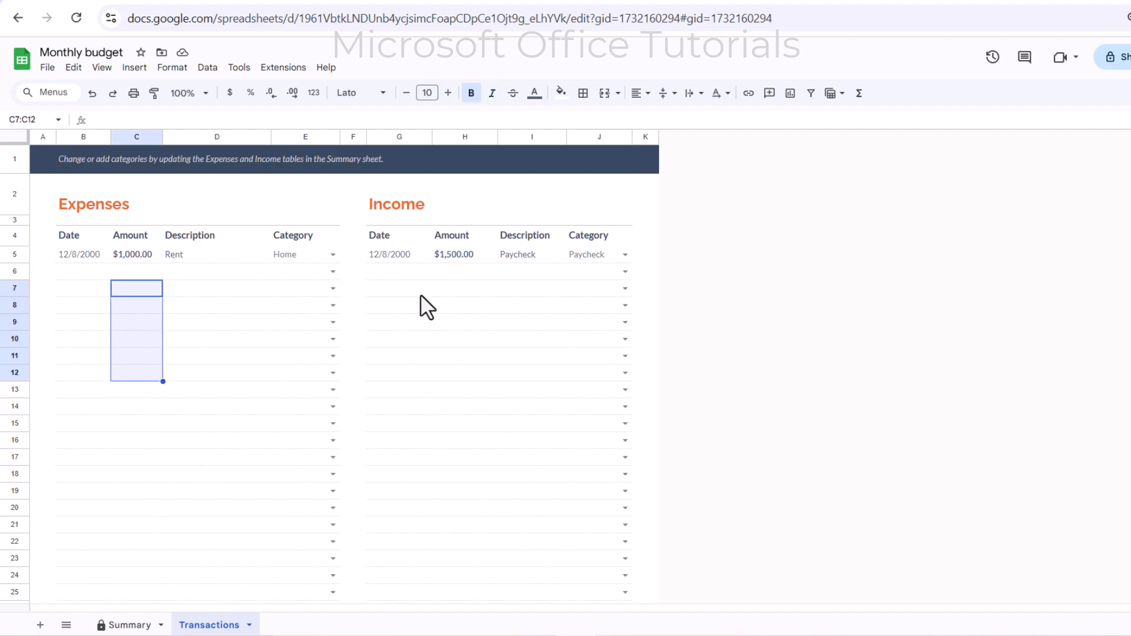
left_click_drag(456, 272, 463, 340)
left_click_drag(597, 271, 524, 355)
left_click(533, 272)
left_click_drag(396, 275, 398, 354)
left_click(296, 270)
left_click_drag(296, 272, 295, 372)
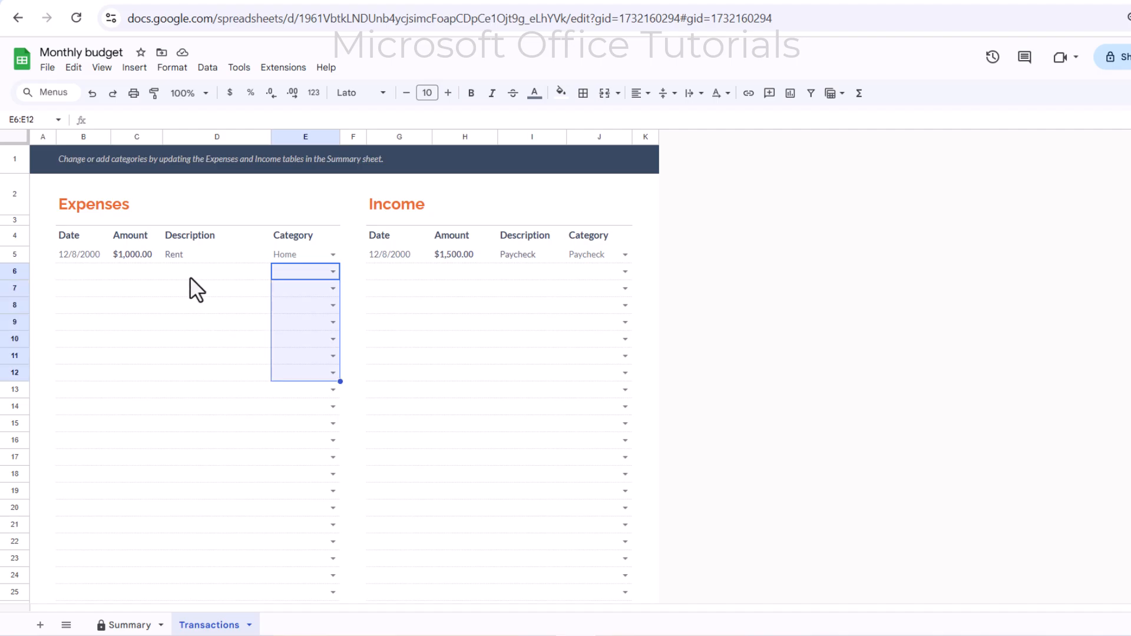
left_click_drag(190, 276, 182, 342)
left_click_drag(139, 270, 139, 356)
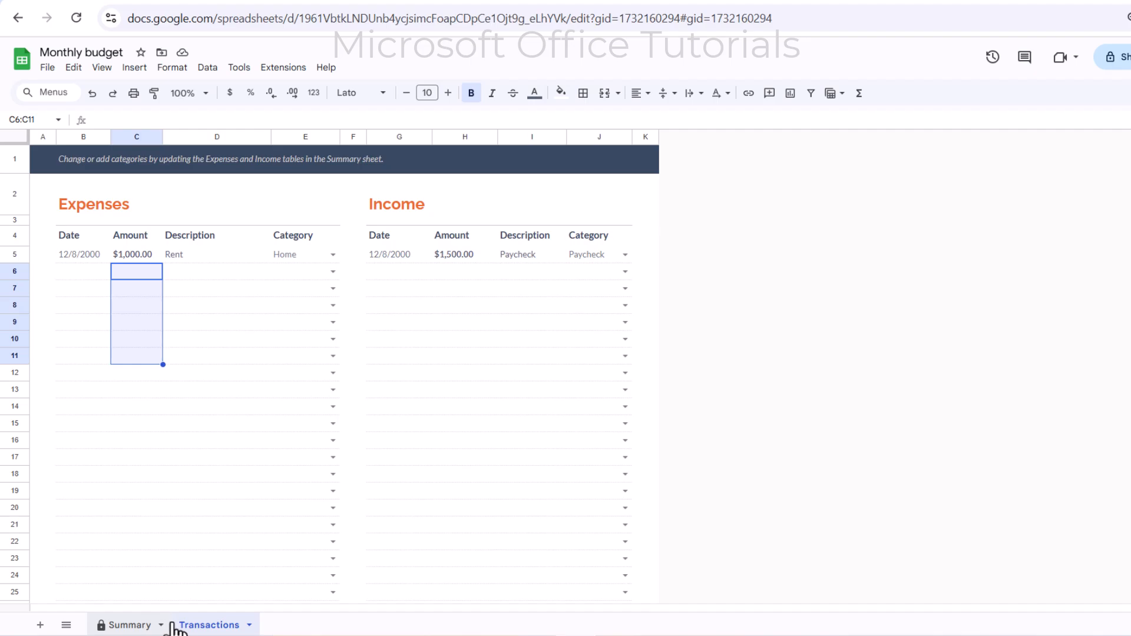
Compare the Actual columns on the Summary sheet with the Amount columns on the Transactions sheet for expenses and income
left_click(150, 626)
scroll(259, 554, "down", 5)
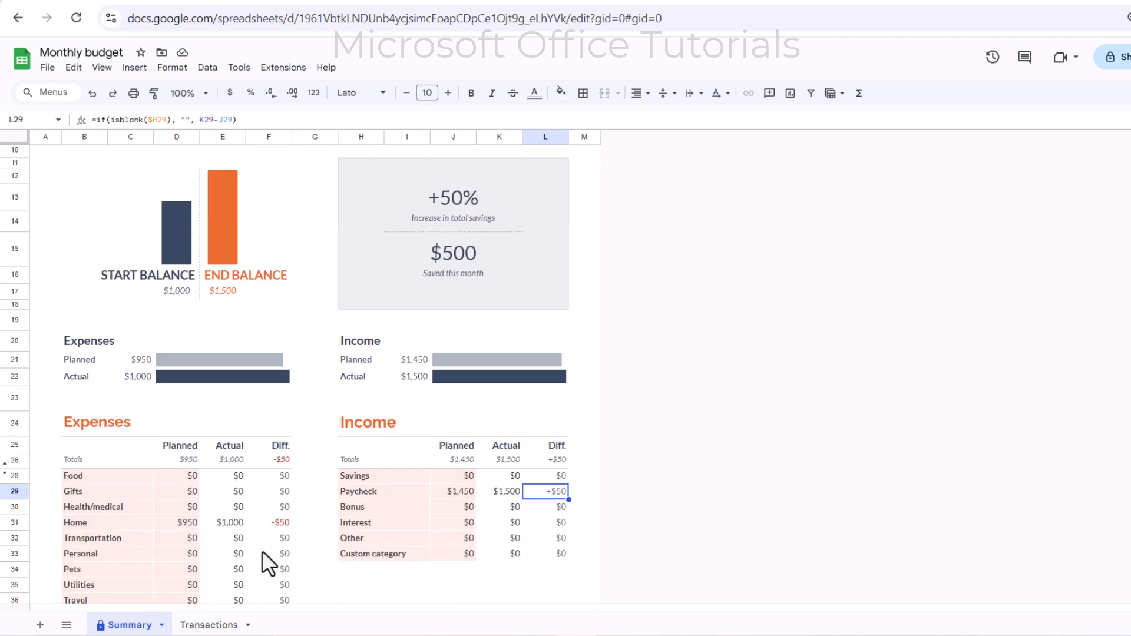
left_click_drag(236, 397, 235, 539)
left_click_drag(507, 394, 512, 454)
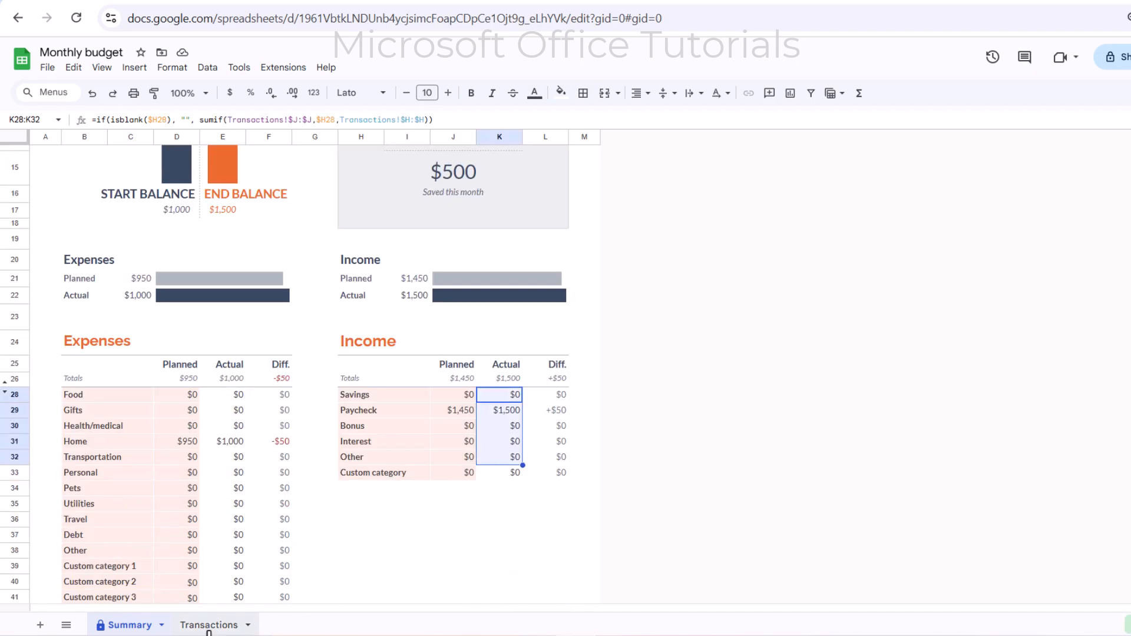
left_click(212, 625)
left_click_drag(458, 277, 444, 366)
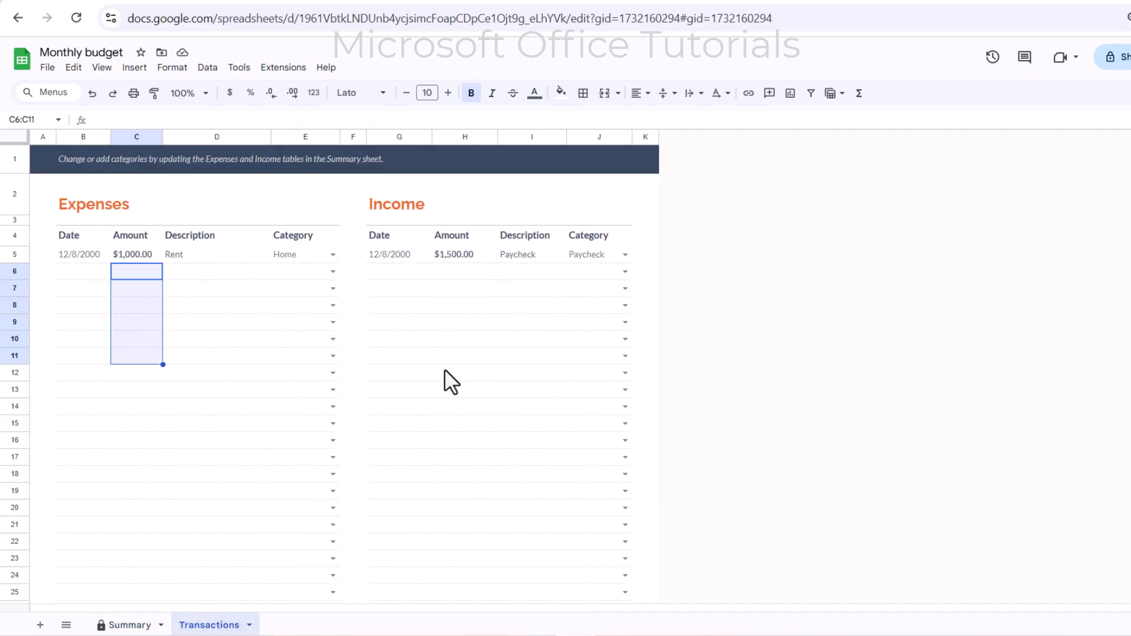
left_click(145, 273)
Review which Summary cells are highlighted for editing: starting balance, category names and Planned amounts, as opposed to the Actual and Diff. formula columns
left_click(118, 623)
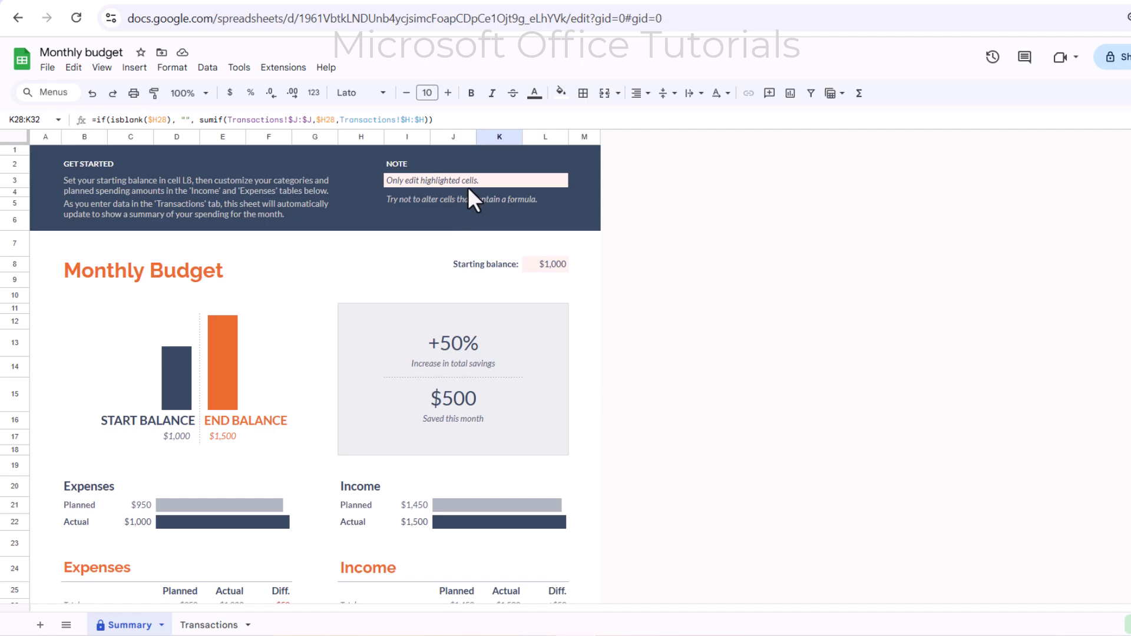
scroll(457, 525, "down", 3)
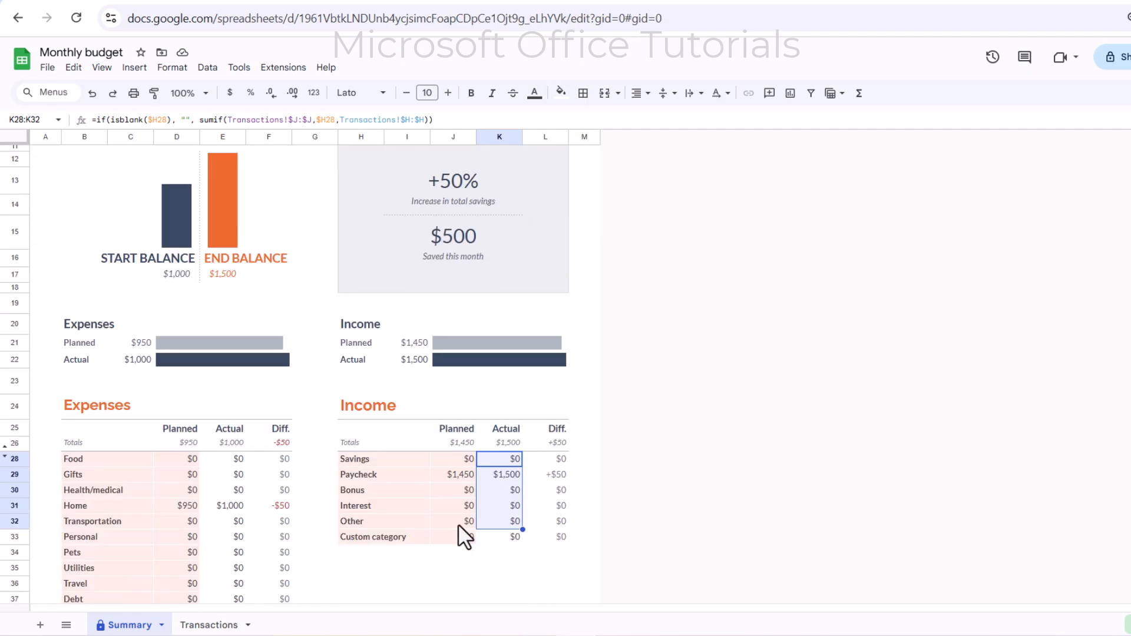
scroll(521, 488, "up", 3)
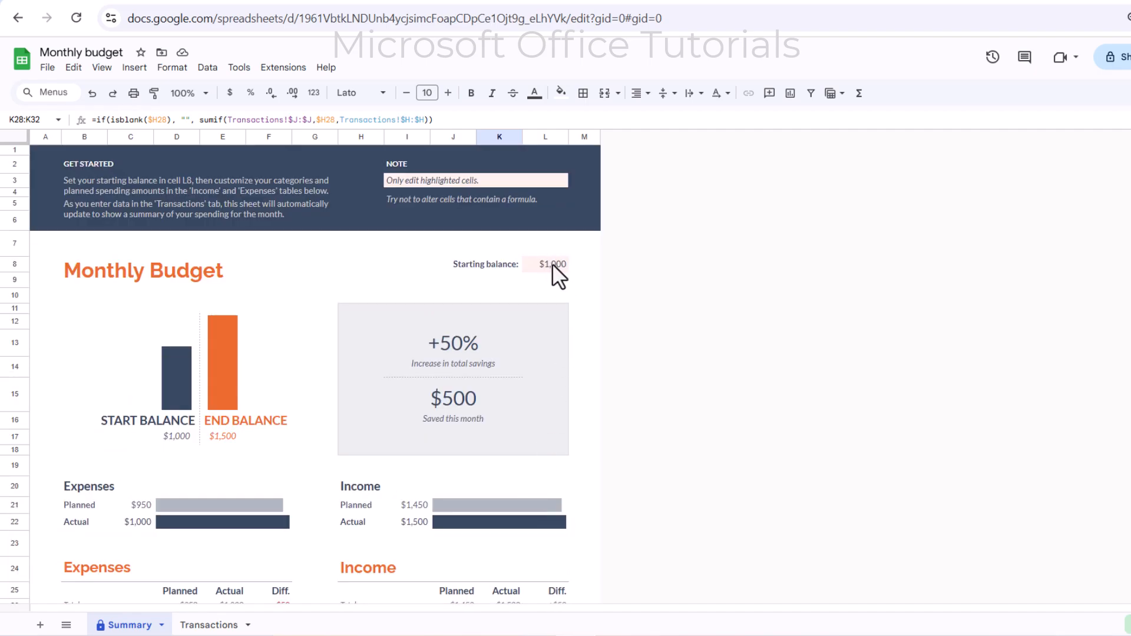
left_click(546, 264)
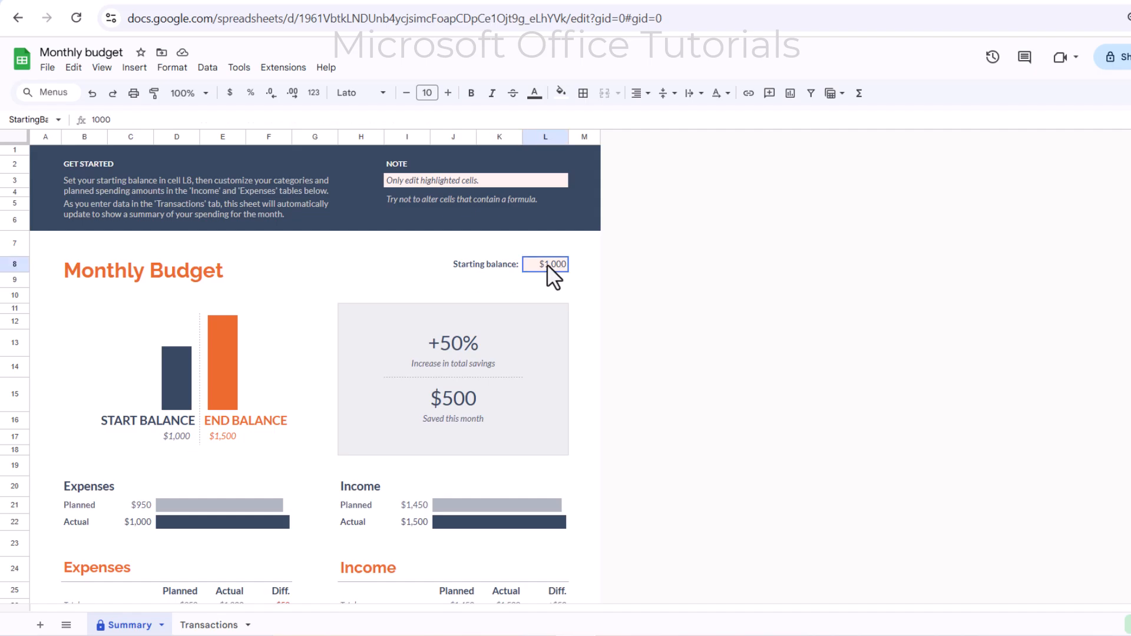
scroll(318, 377, "down", 5)
left_click_drag(124, 312, 123, 406)
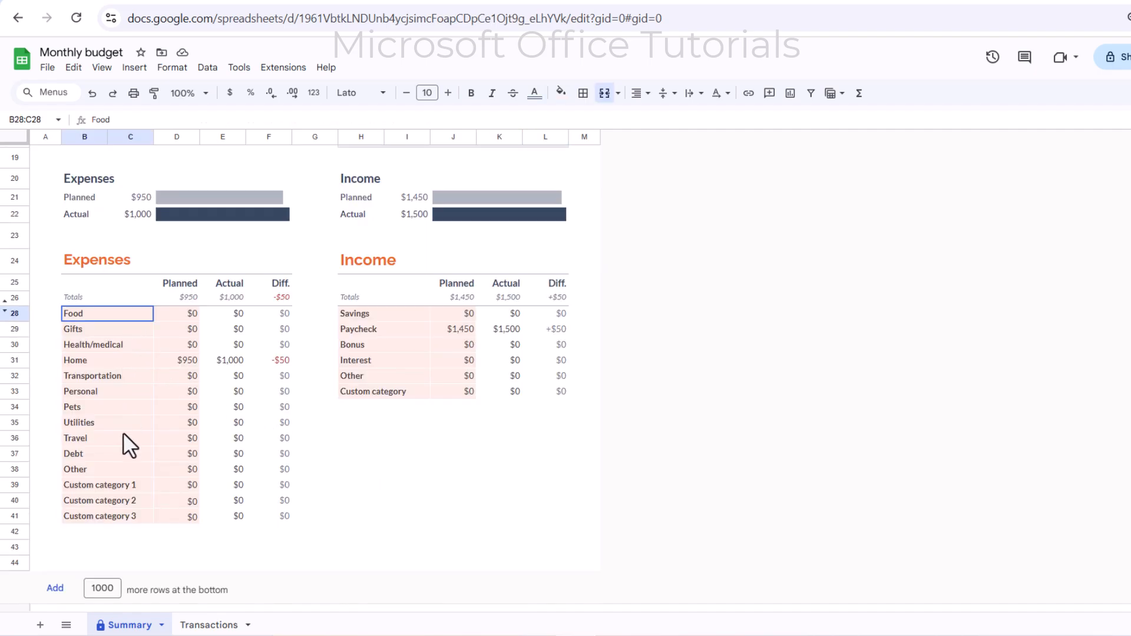
left_click_drag(114, 497, 114, 500)
left_click_drag(365, 313, 377, 391)
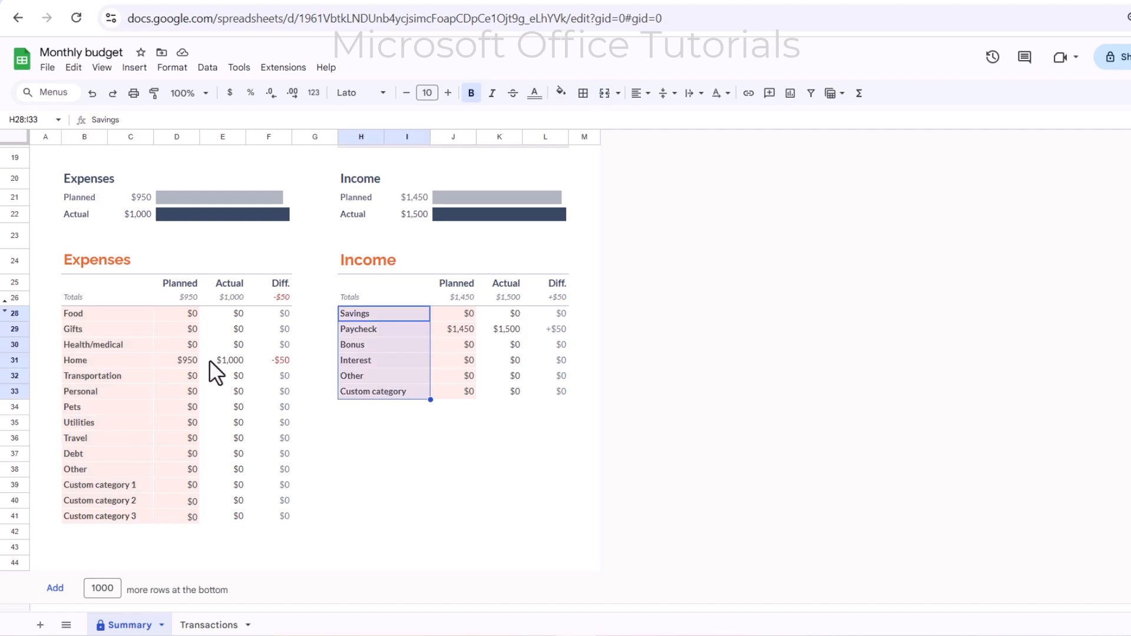
left_click_drag(185, 312, 184, 424)
left_click_drag(468, 316, 464, 394)
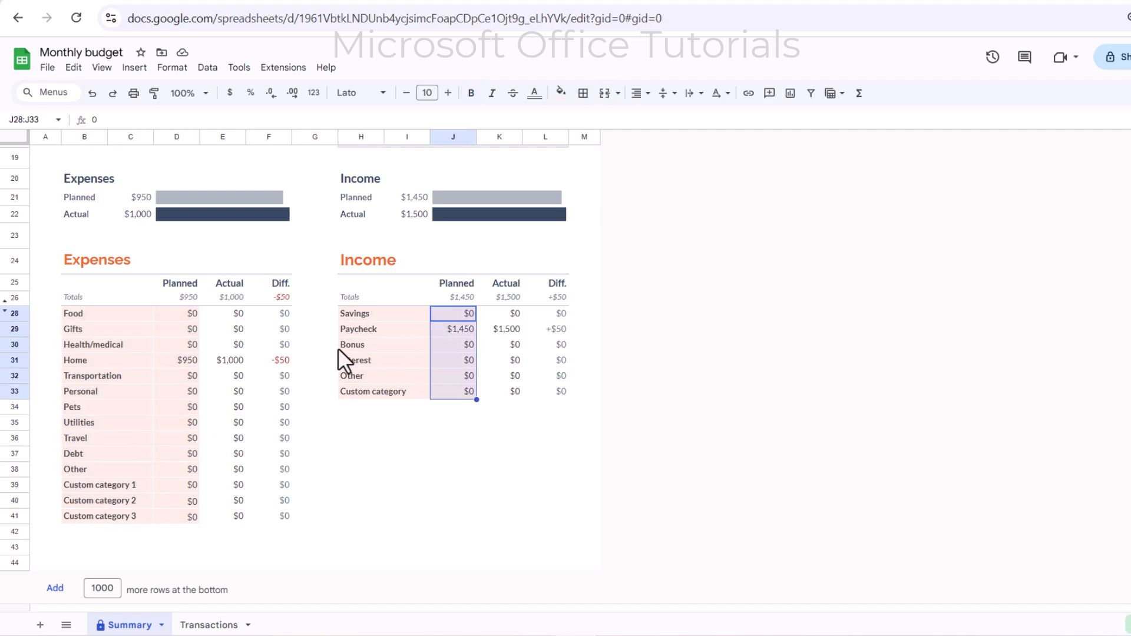
left_click_drag(280, 441, 231, 318)
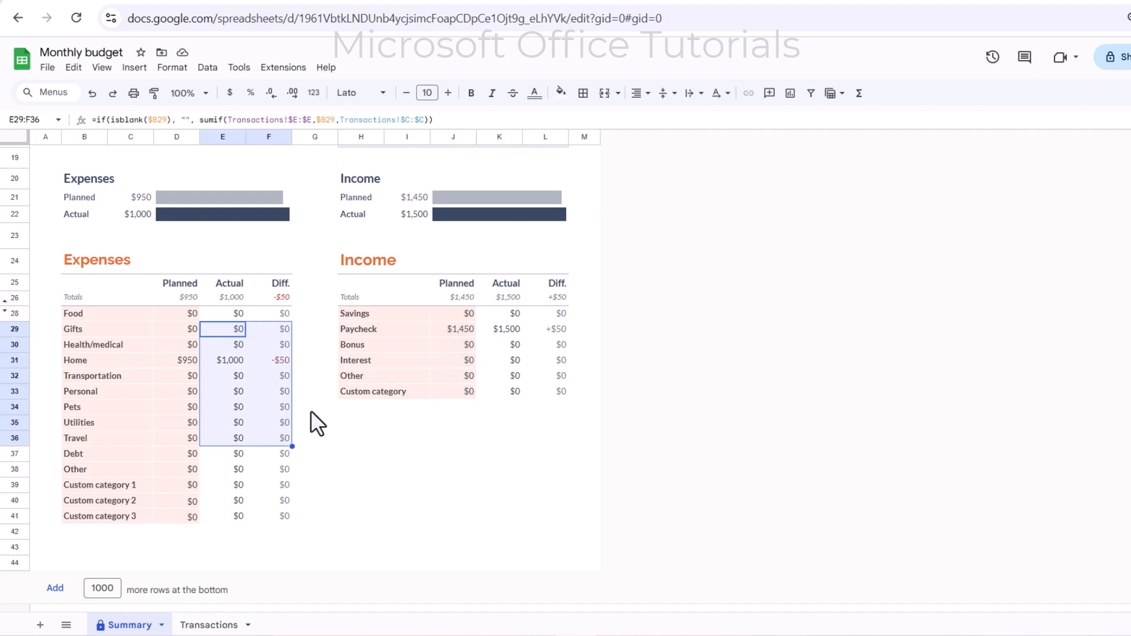
left_click_drag(508, 320, 556, 396)
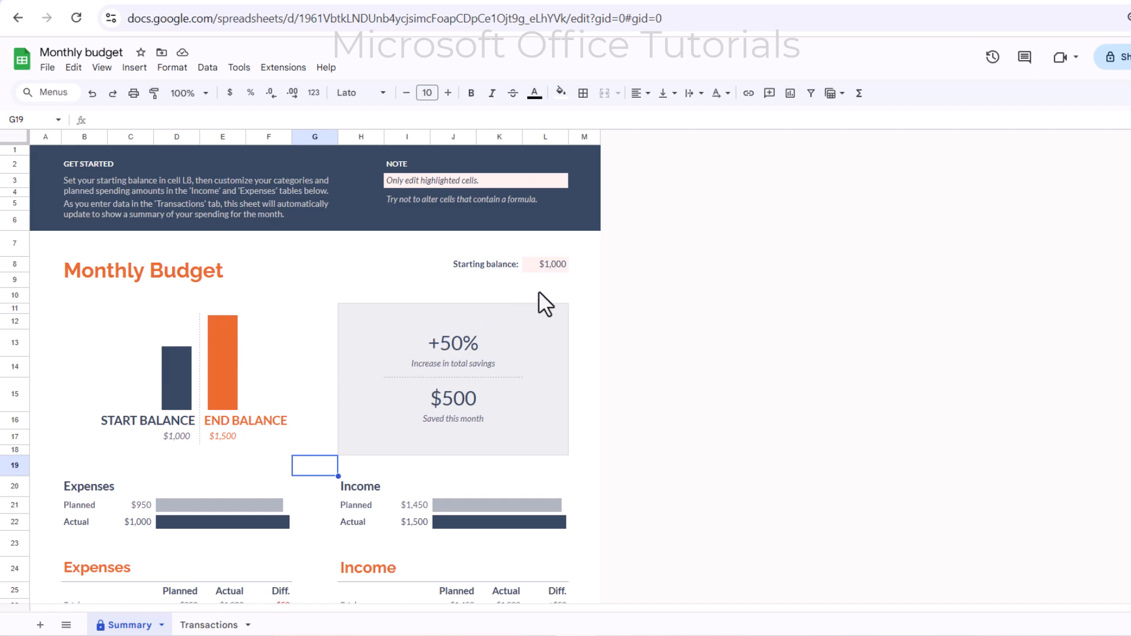
Set the starting balance on the Summary sheet to 0
left_click(557, 265)
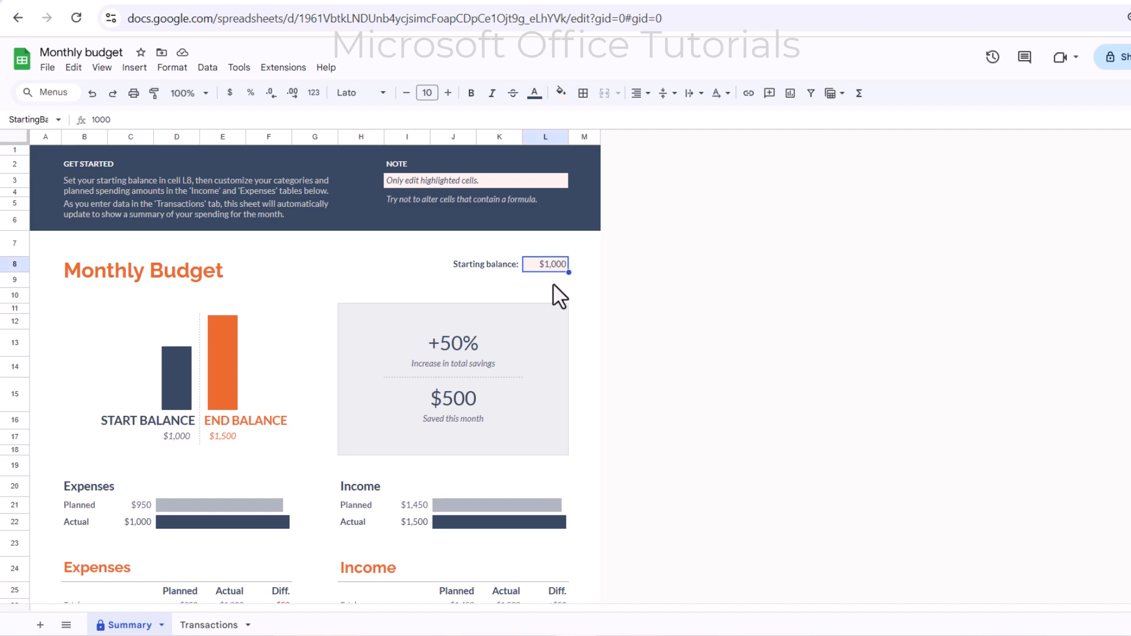
type("0")
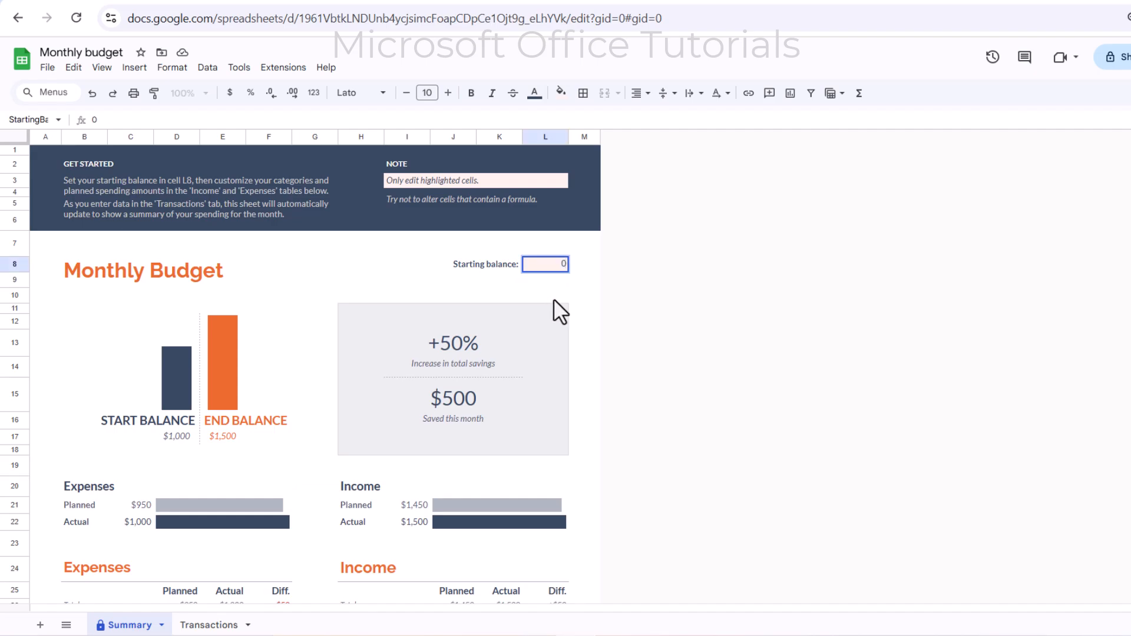
key("Return")
Set the planned Paycheck income and the planned Home expense to 0 in the Summary tables
scroll(481, 397, "down", 5)
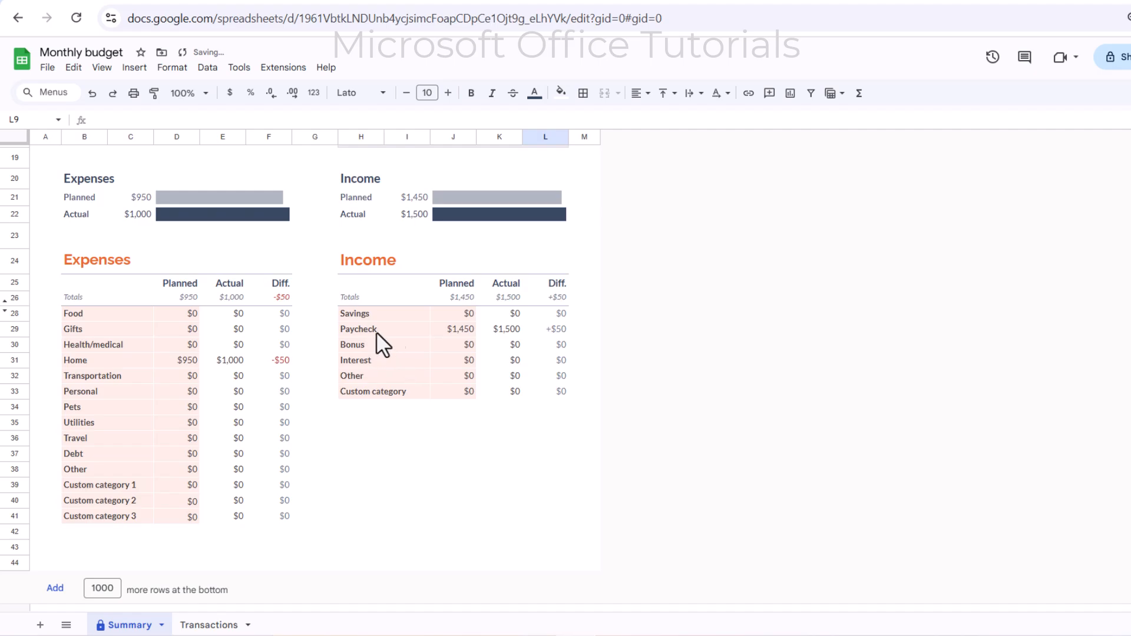
left_click(461, 330)
type("0")
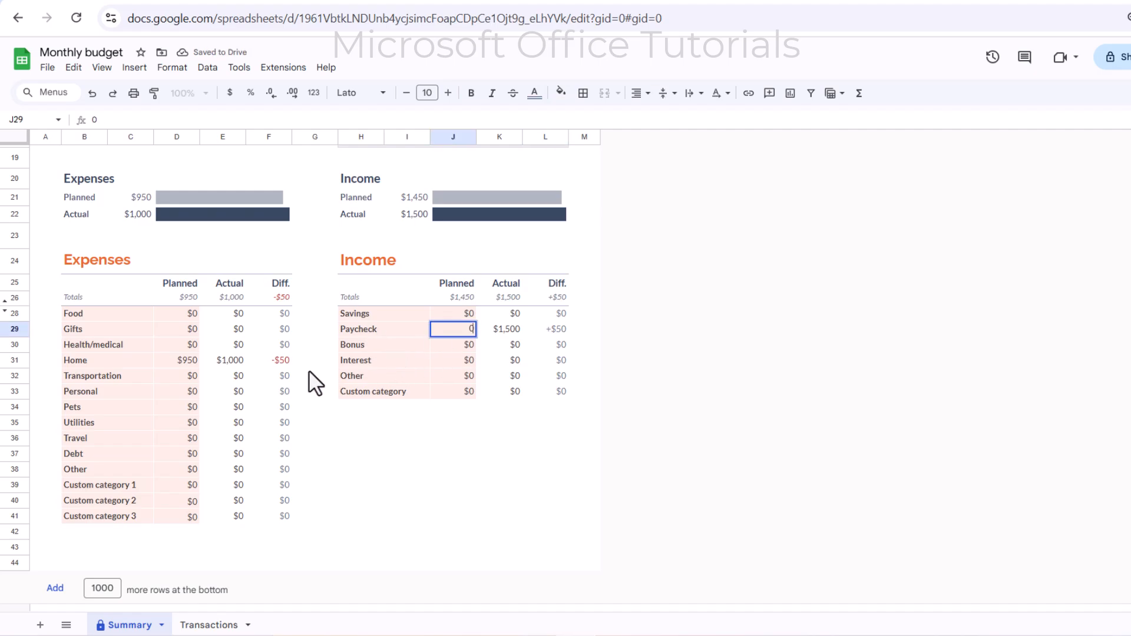
key("Return")
left_click(184, 362)
type("0")
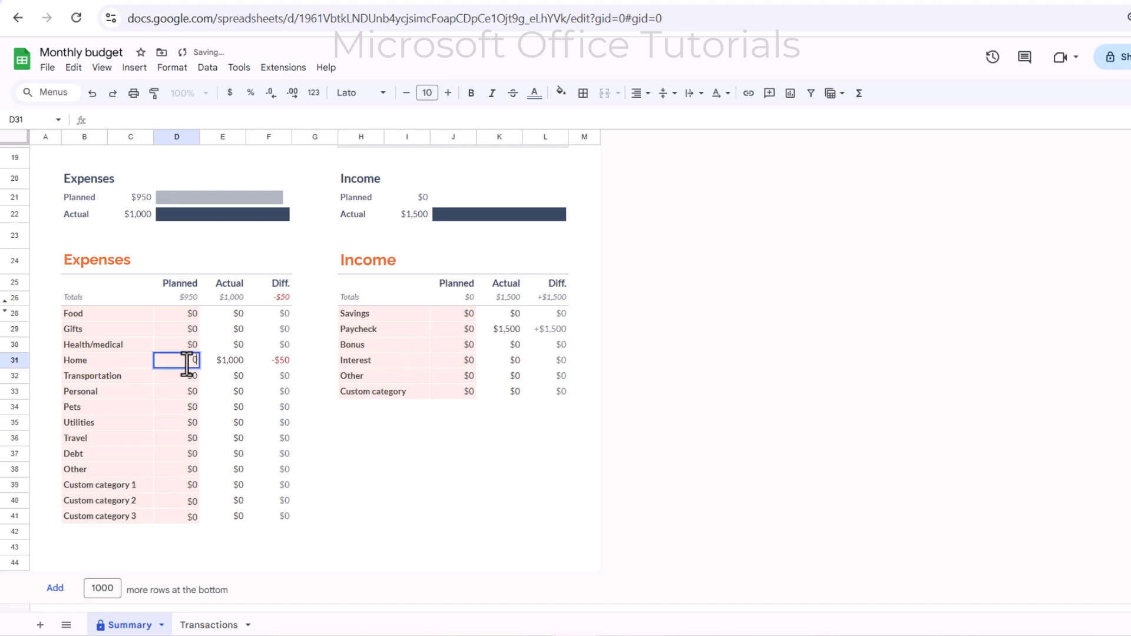
key("Return")
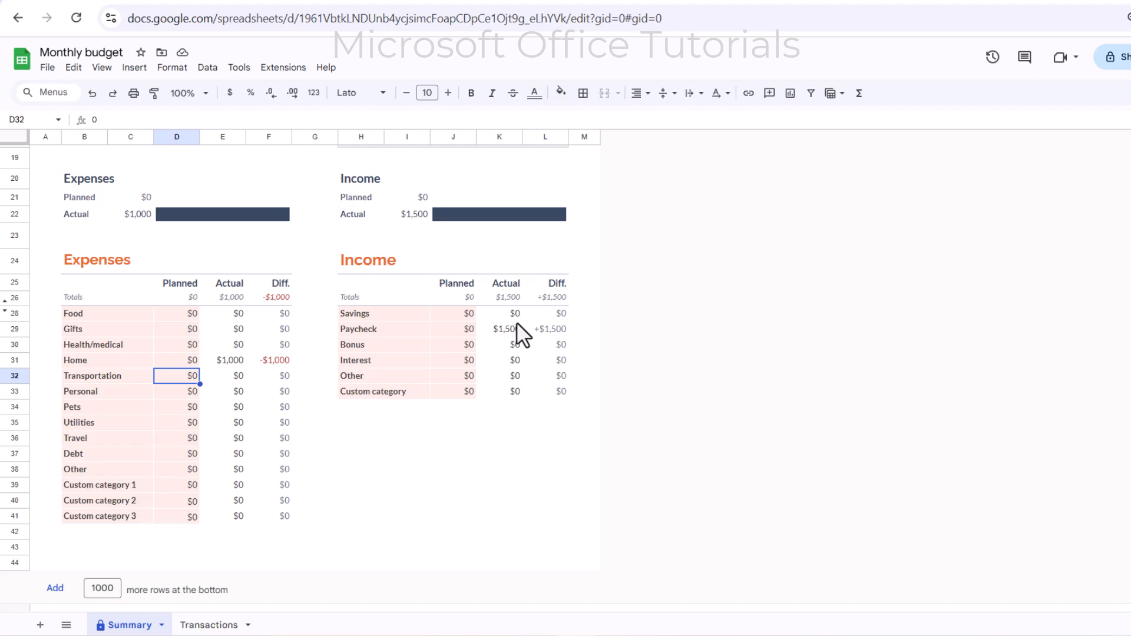
Set the Paycheck income amount and the Rent expense amount to 0 on the Transactions sheet
left_click(209, 624)
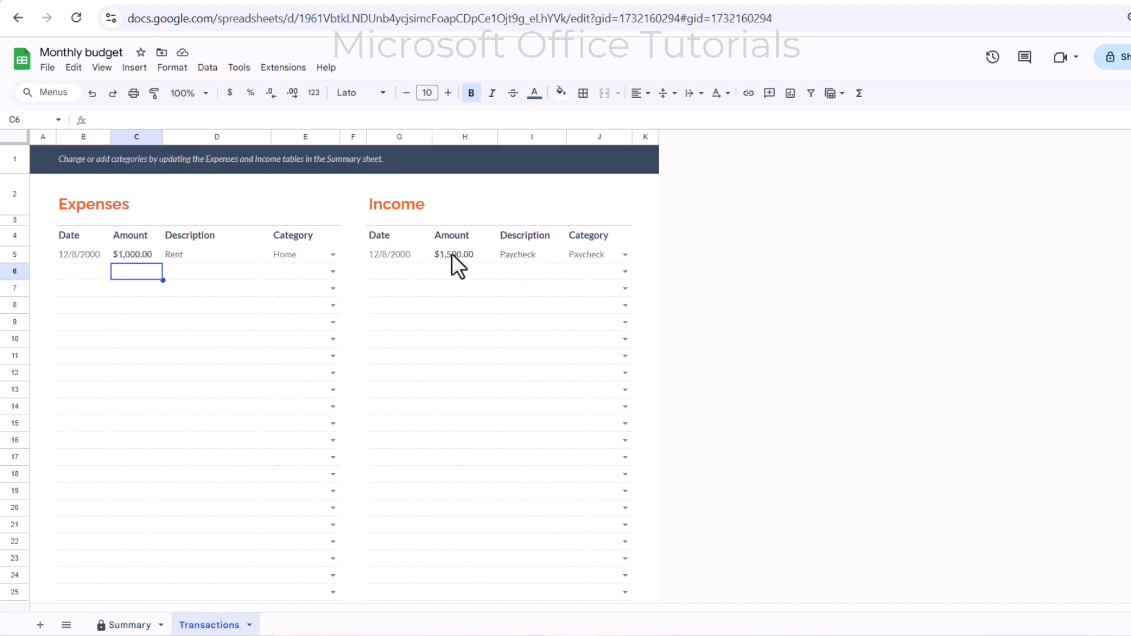
left_click(453, 256)
type("-")
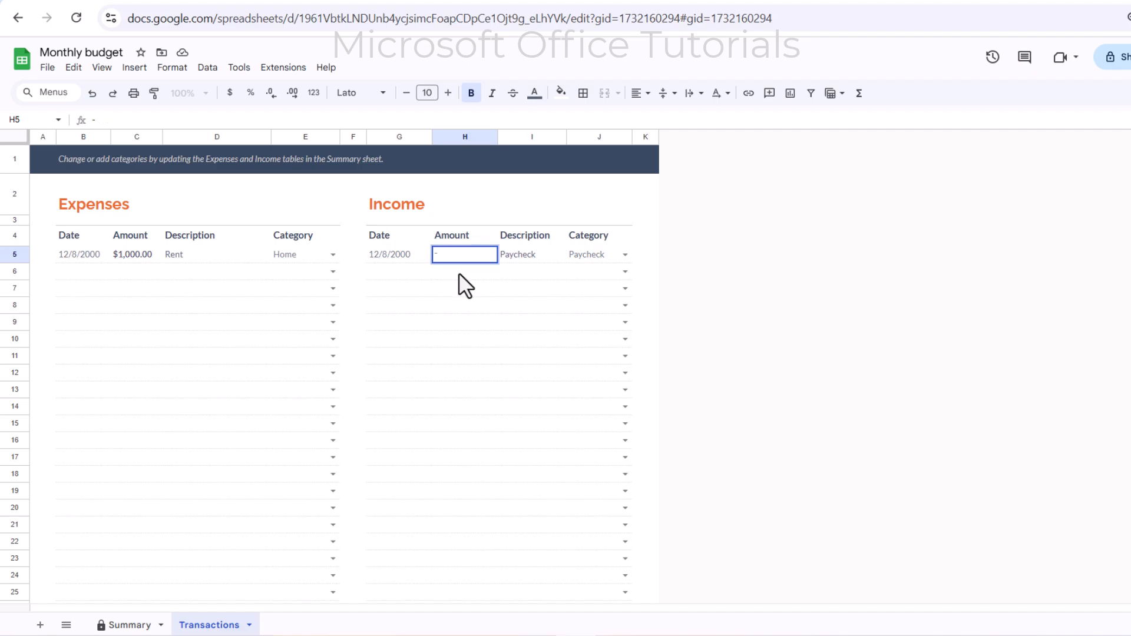
type("0")
left_click(137, 254)
type("00")
key("Return")
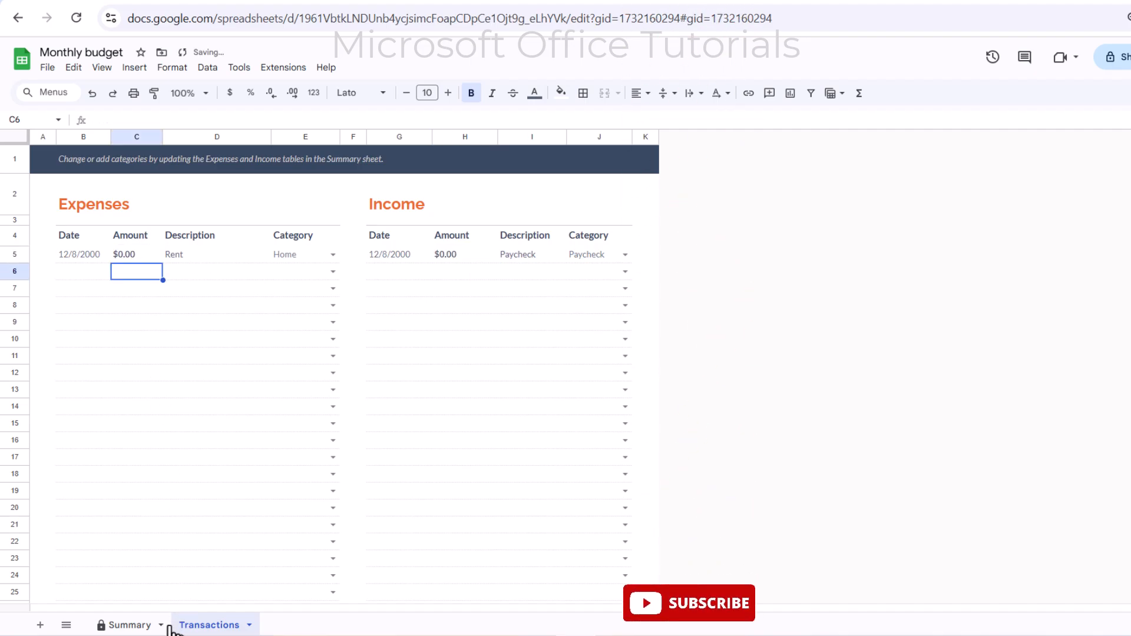
Rename the first three income categories on the Summary sheet to Paycheck, Rental Income and Side Hustle
left_click(142, 625)
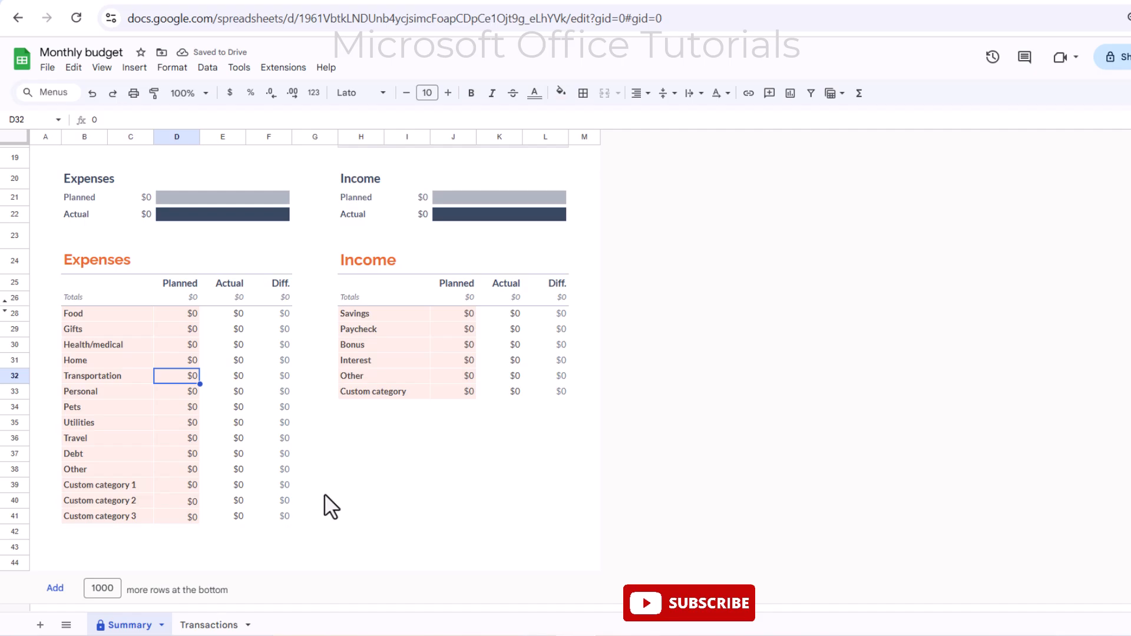
scroll(324, 505, "up", 5)
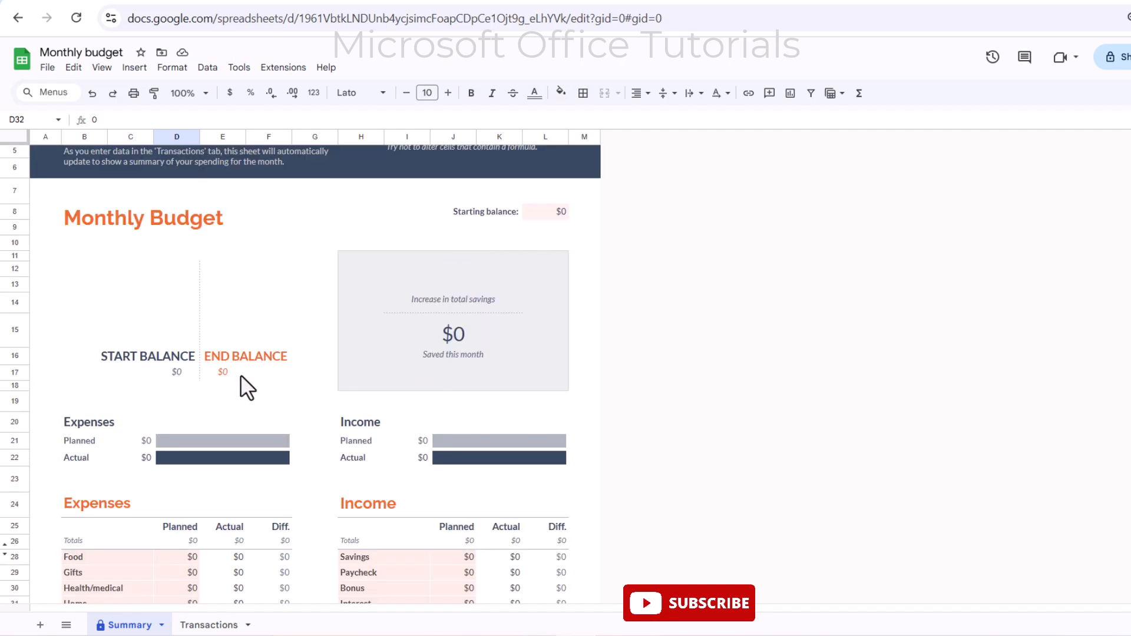
scroll(239, 371, "down", 5)
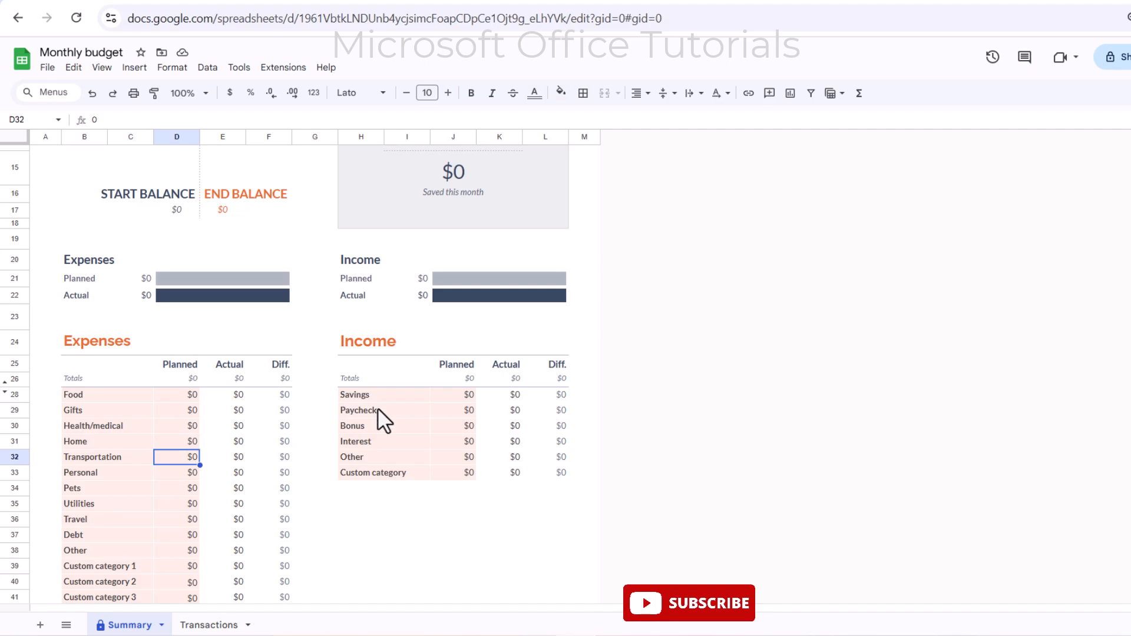
left_click_drag(379, 396, 380, 473)
left_click_drag(102, 397, 98, 507)
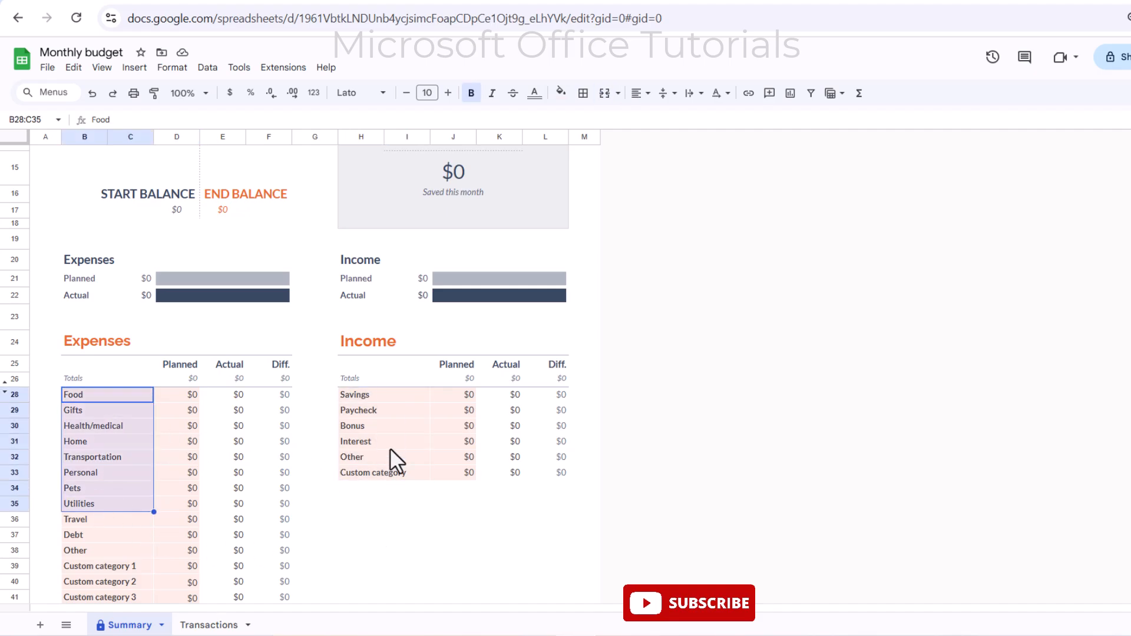
left_click(398, 398)
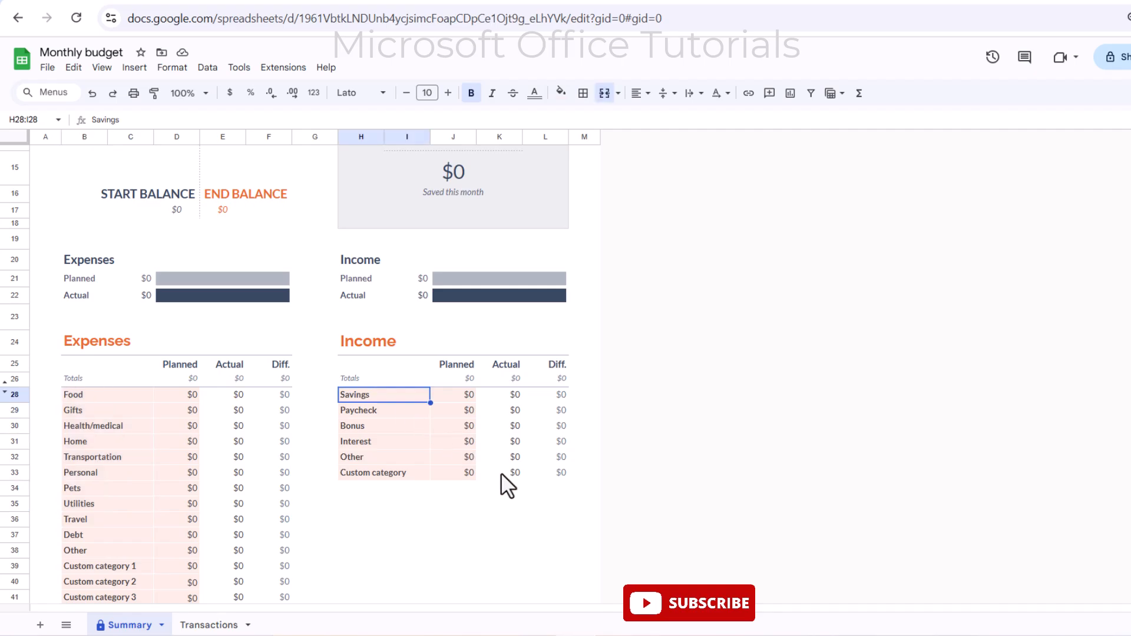
type("Paycheck")
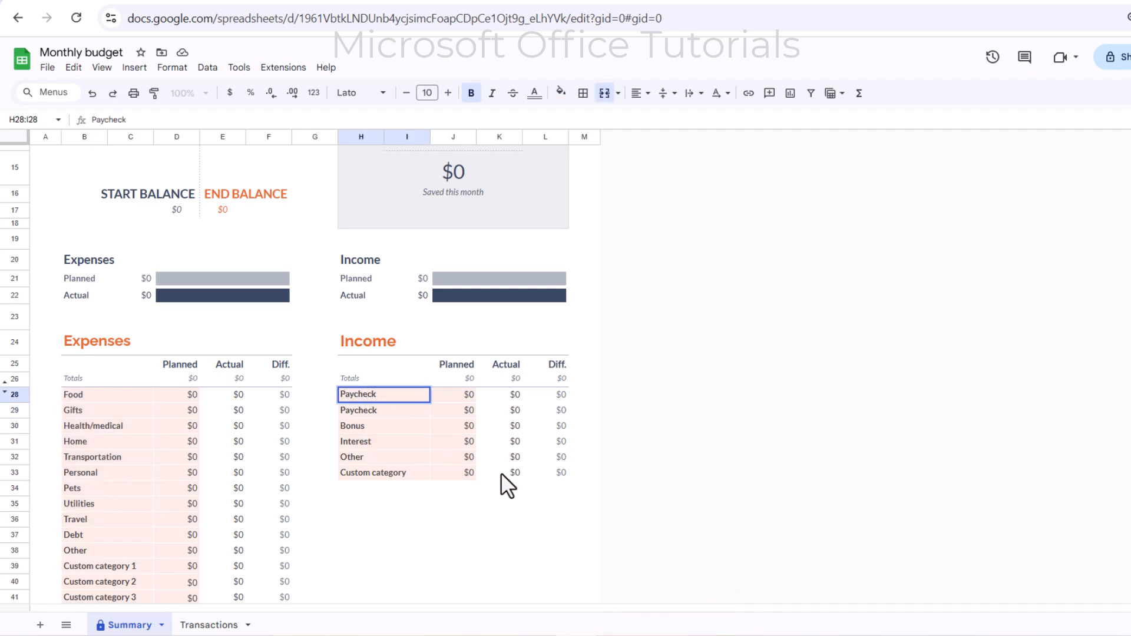
key("Return")
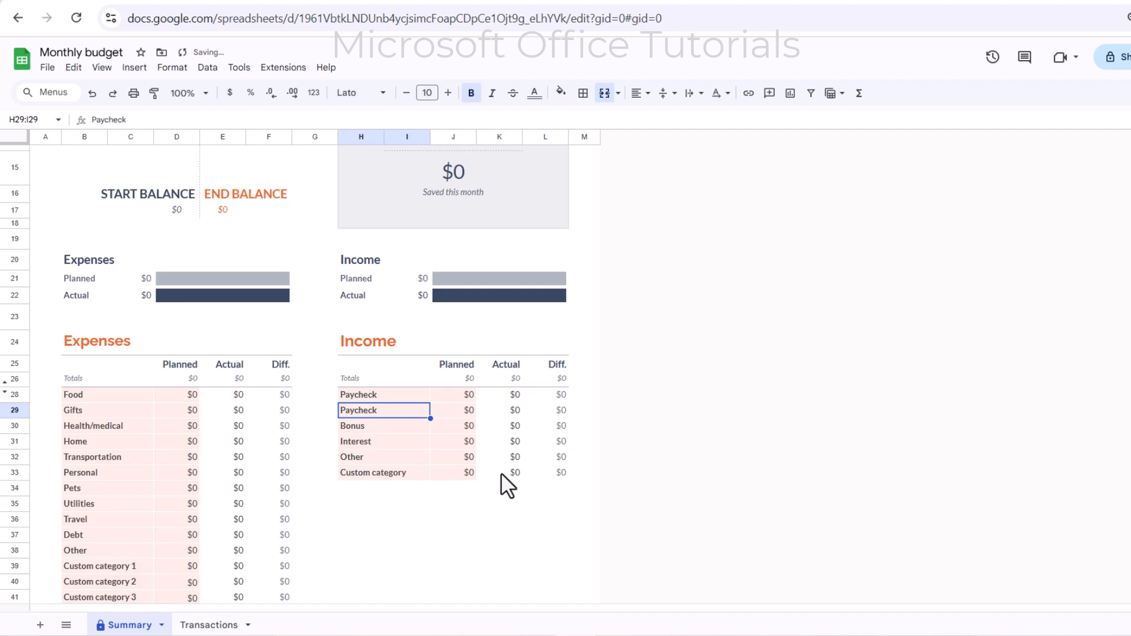
type("Rental Income")
key("Return")
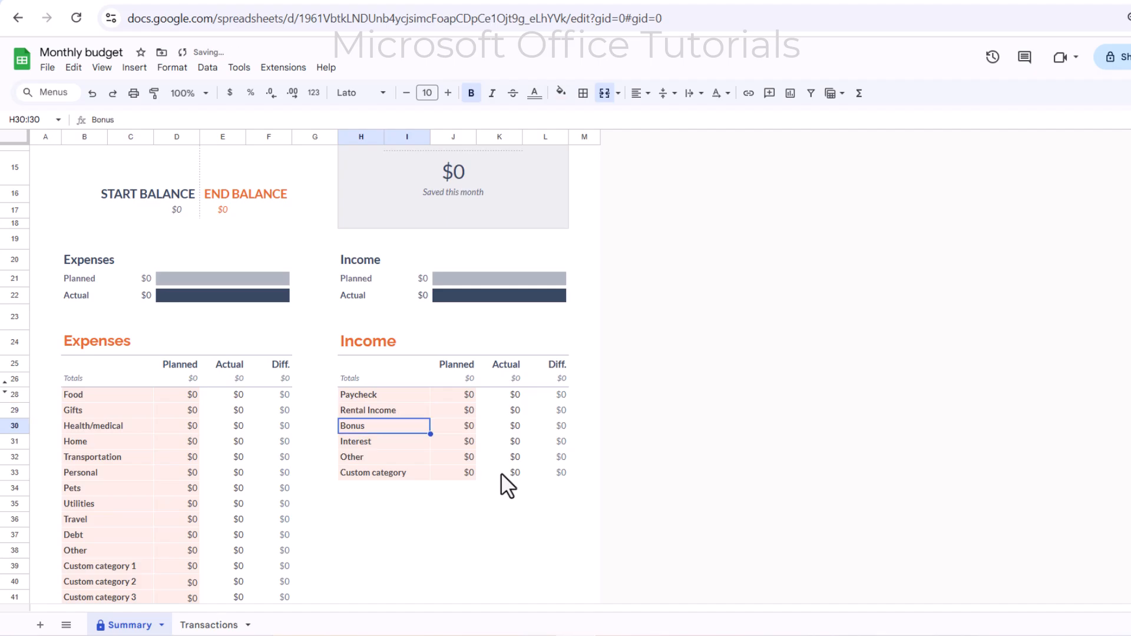
type("Side")
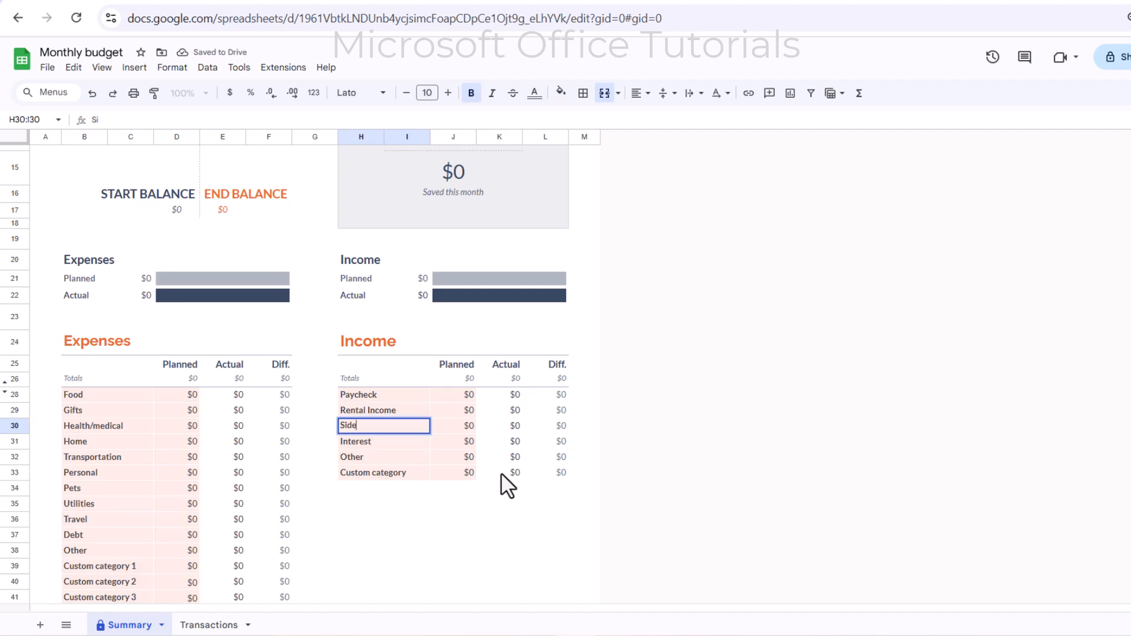
type(" Hustle")
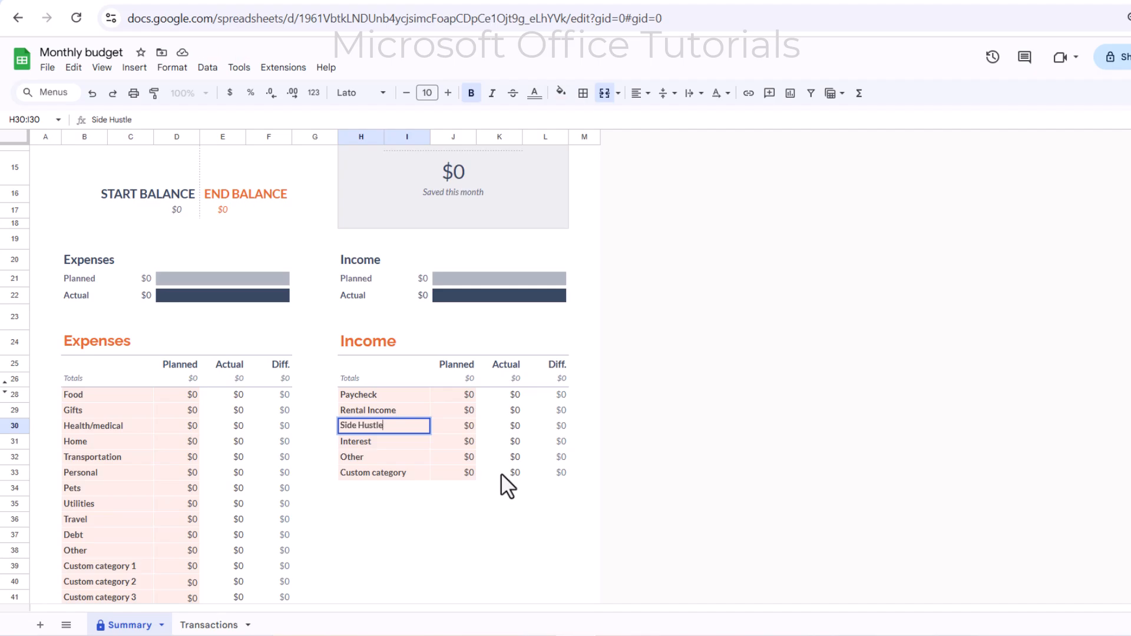
key("Return")
Rename the first three expense categories to Investment Pocket, Debit Repayment and Flat Rent
left_click(120, 394)
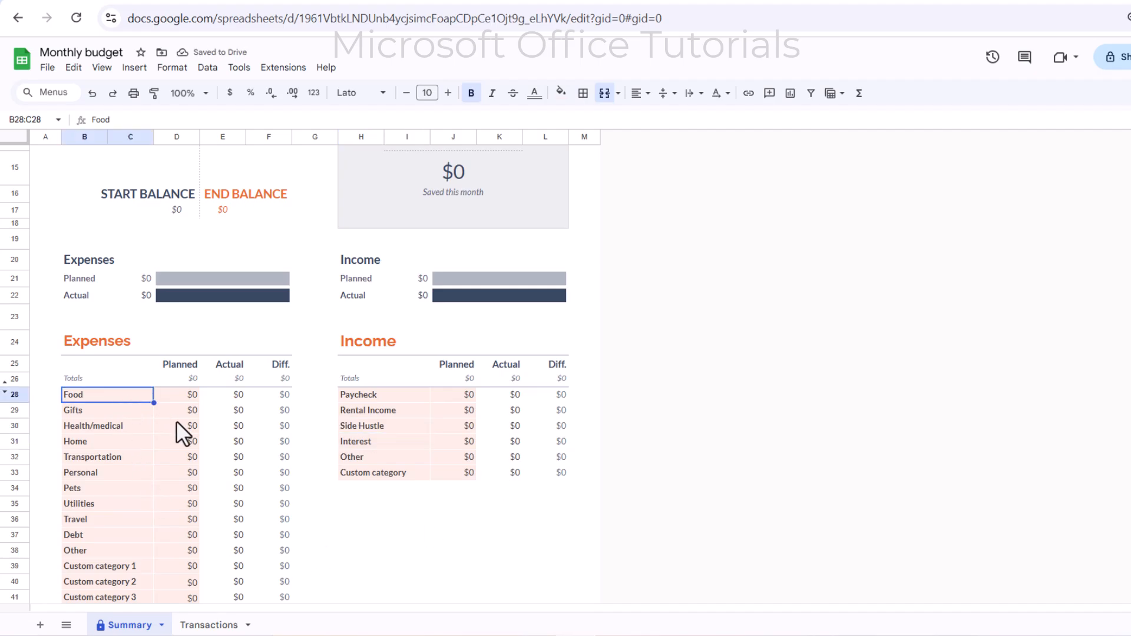
type("In")
type("ves")
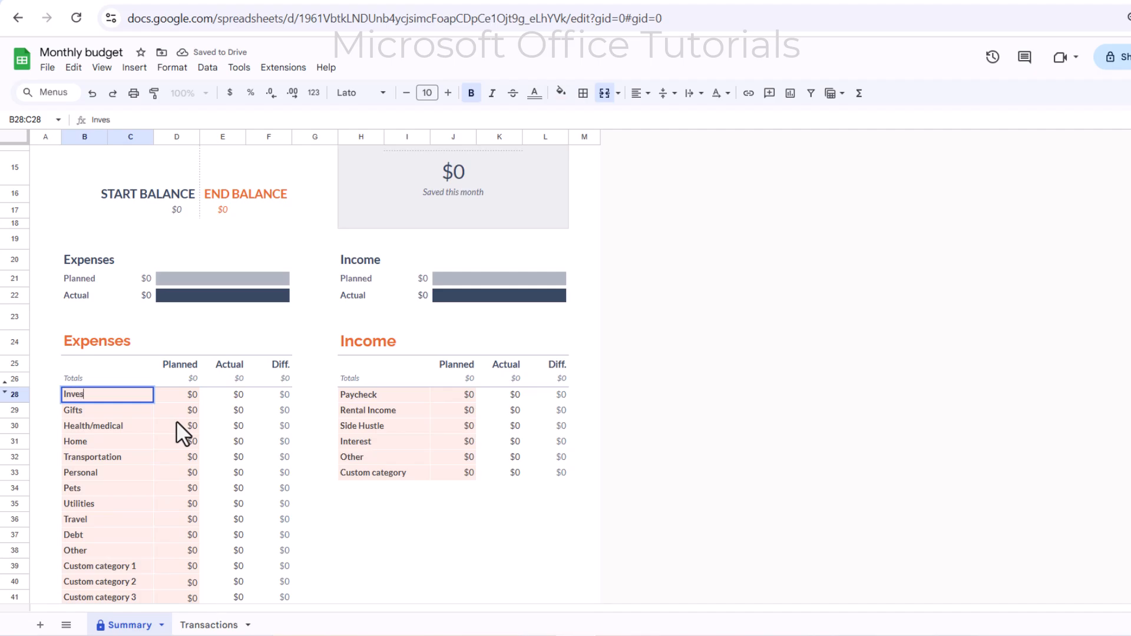
type("tment Pocket")
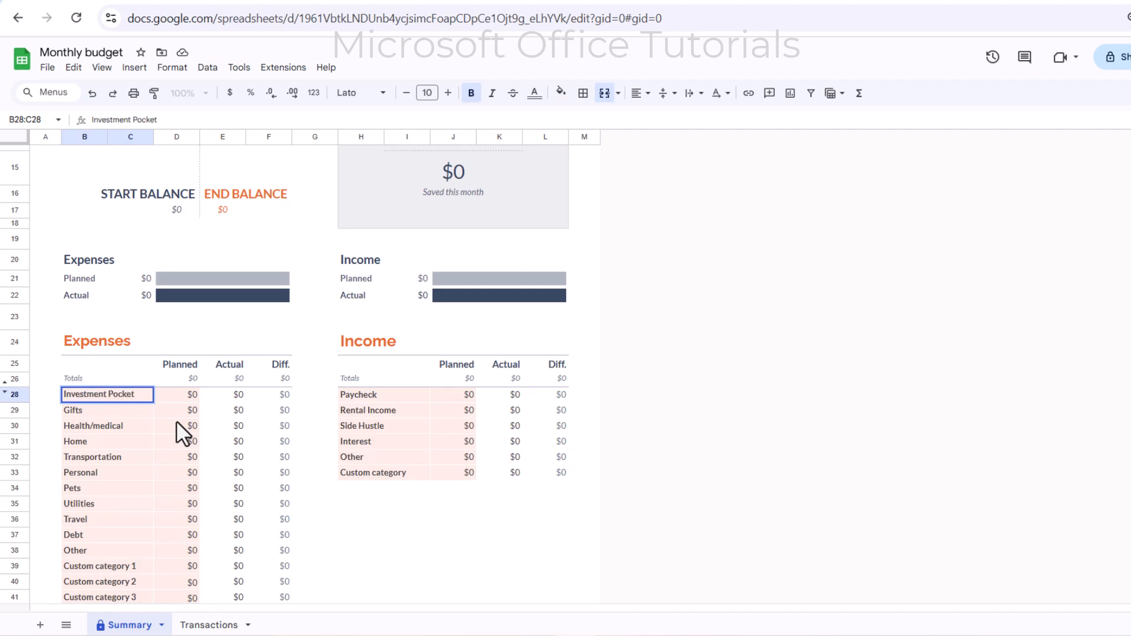
key("Return")
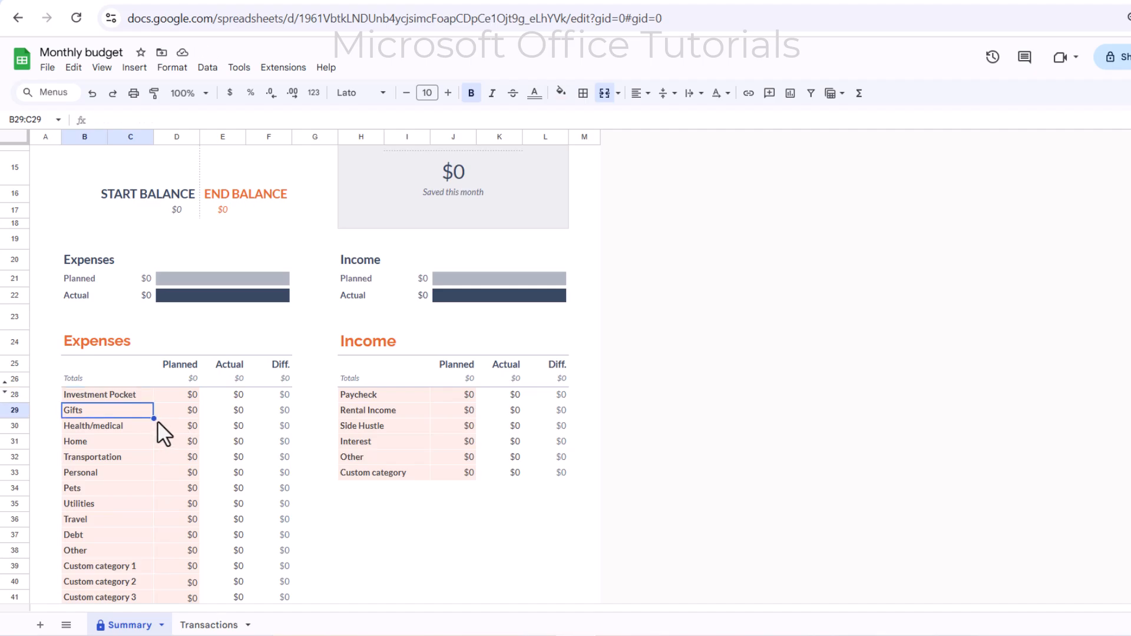
type("Debit Repayment")
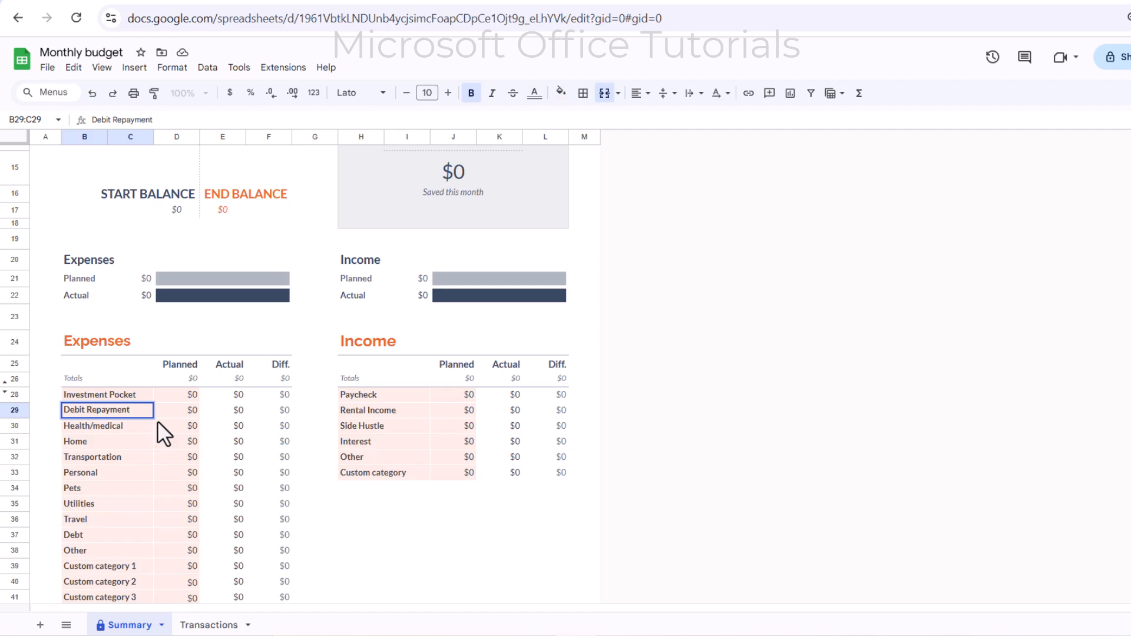
key("Return")
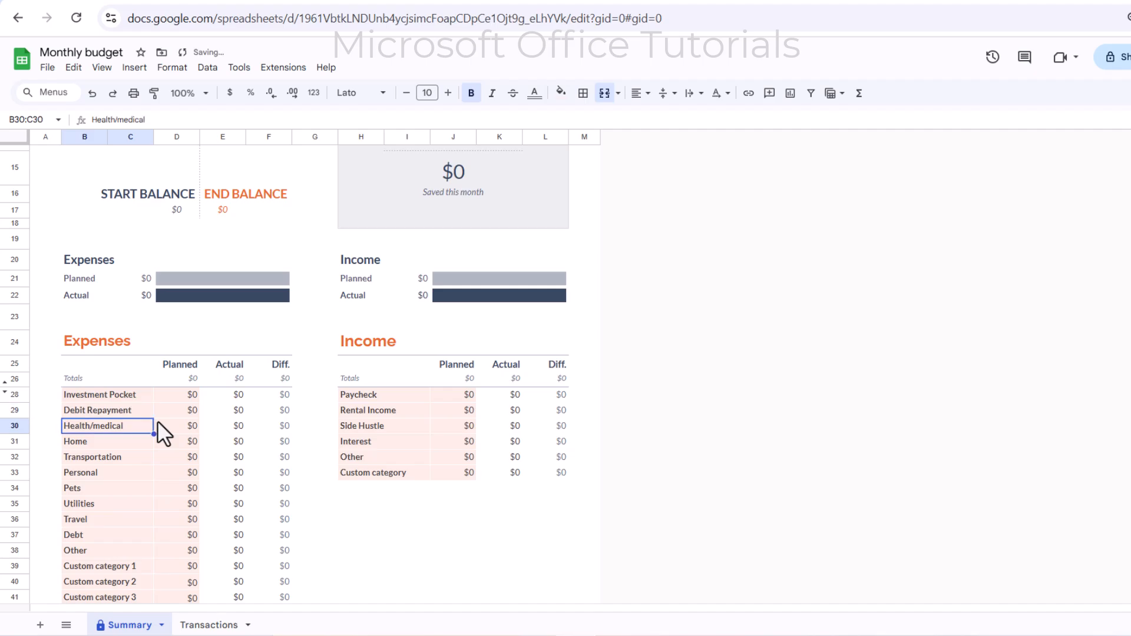
type("f")
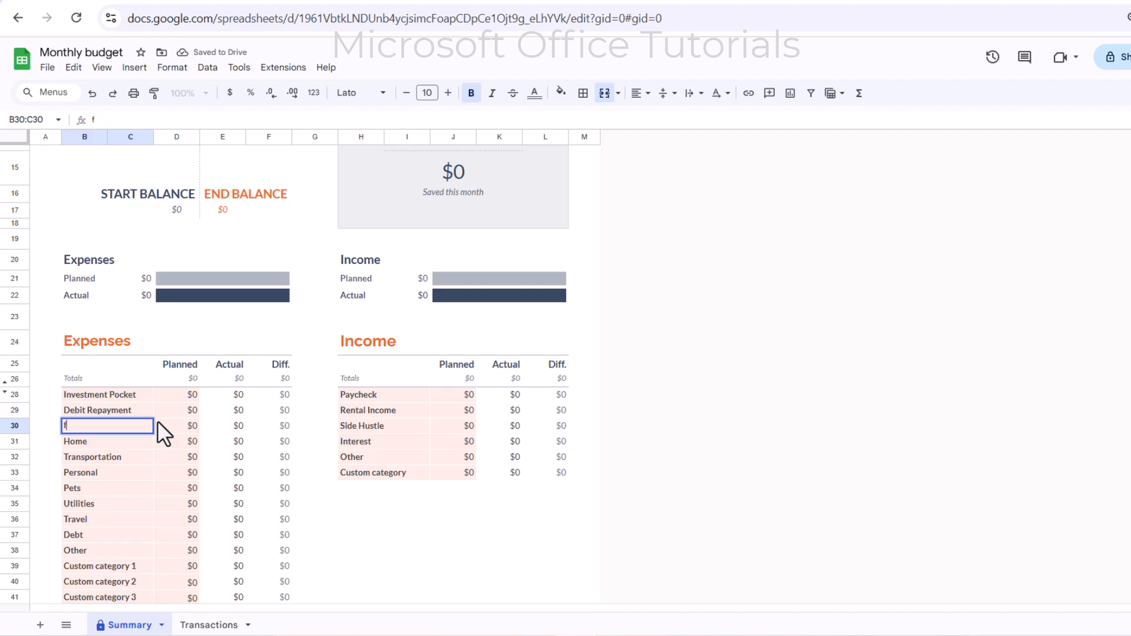
type("lat Rent")
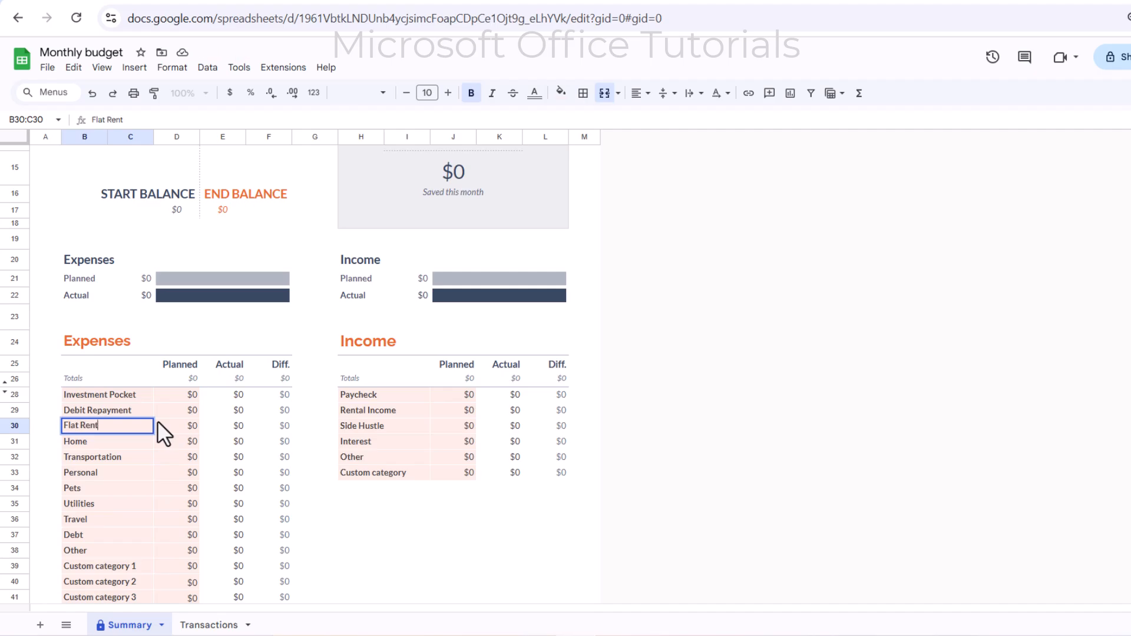
key("Return")
Rename the Home, Transportation and Personal expense categories to Electricity Bill, Phone & Internet and Car Gasoline
type("Elec")
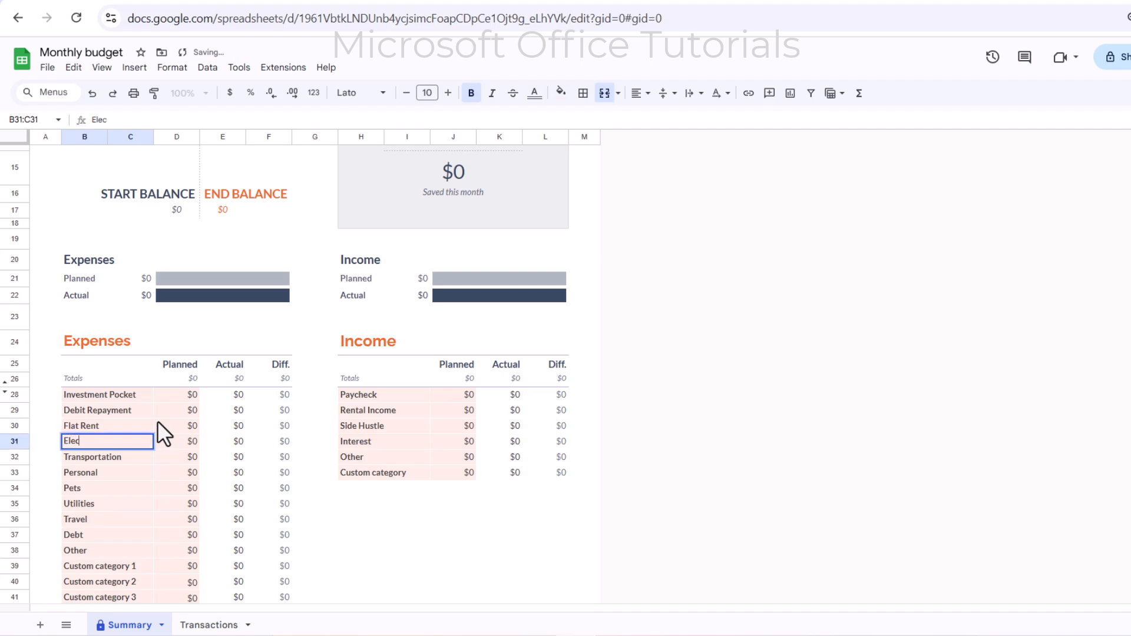
type("tricity Bill")
key("Return")
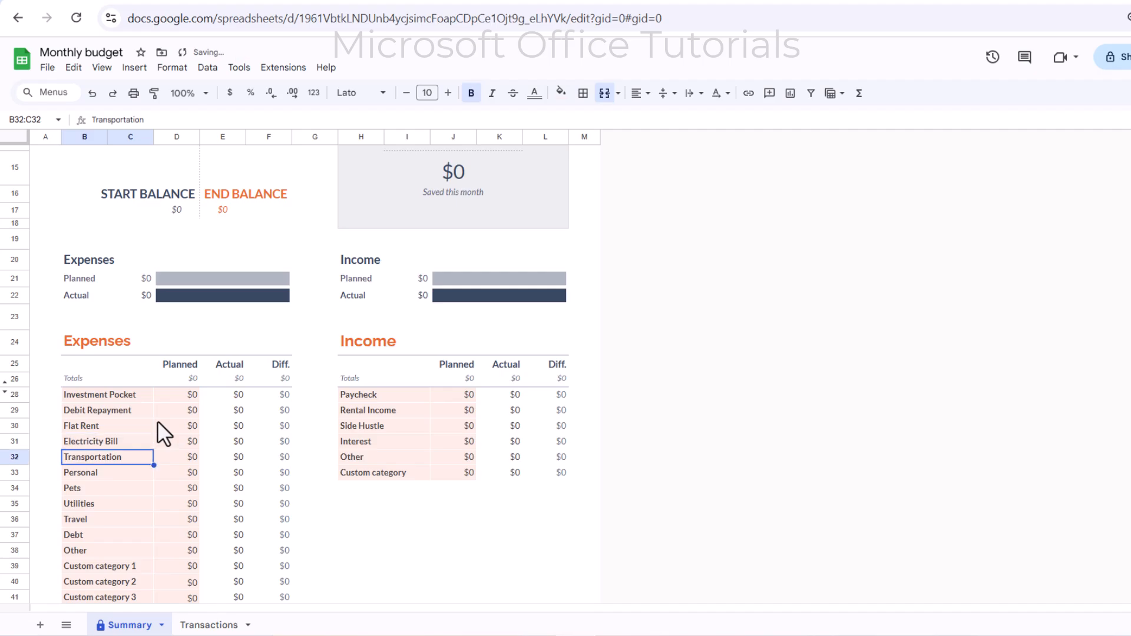
type("Phone")
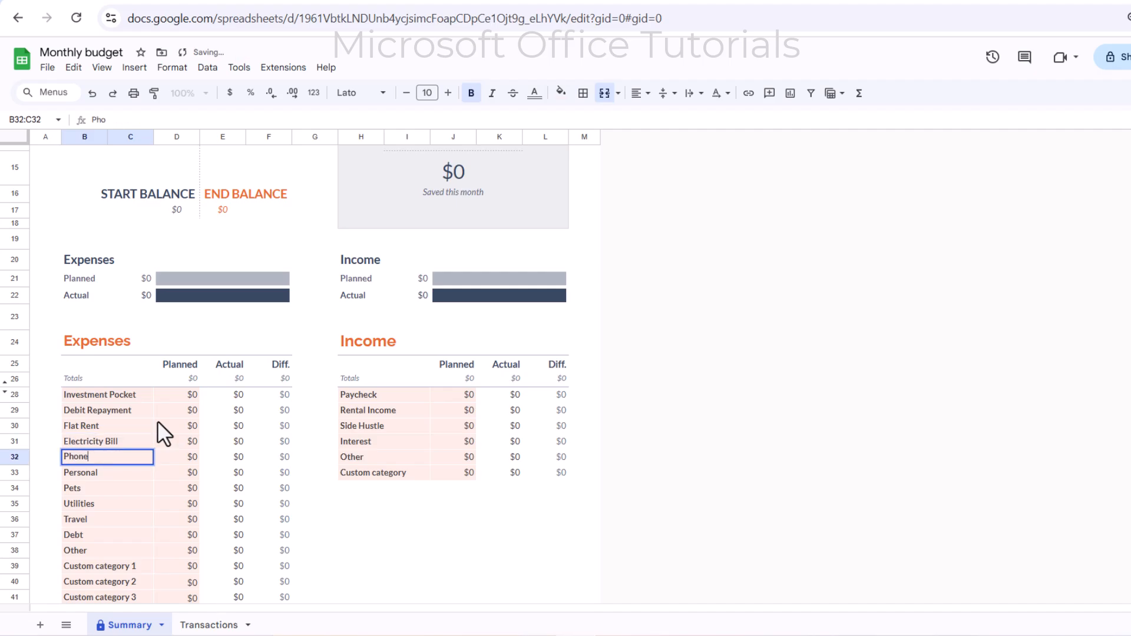
type(" & Internet")
key("Return")
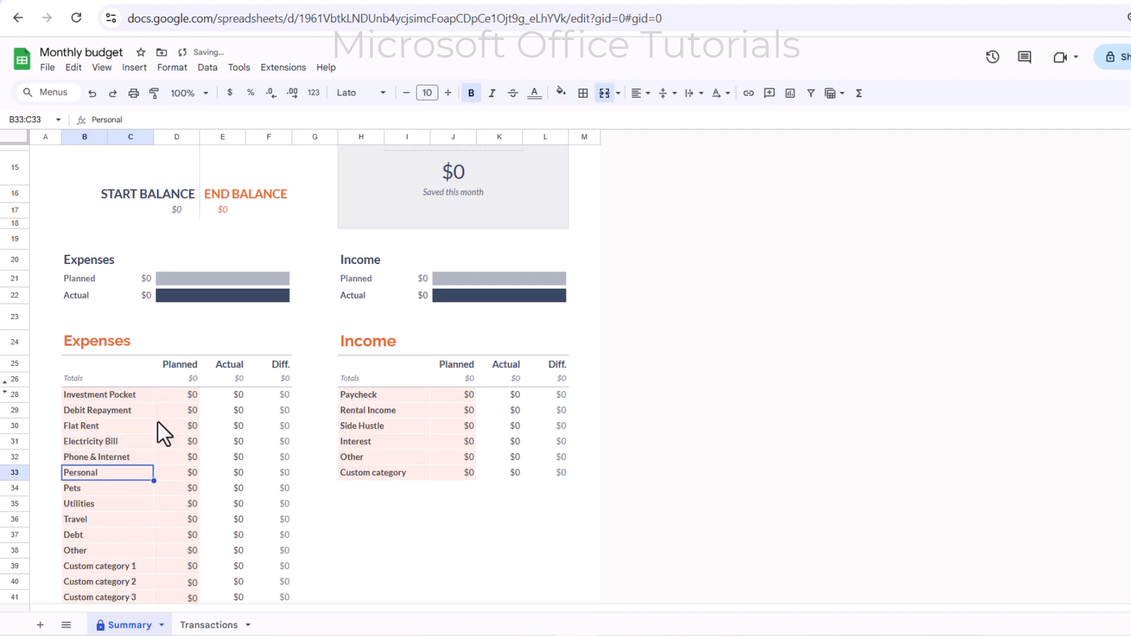
type("Car Ga")
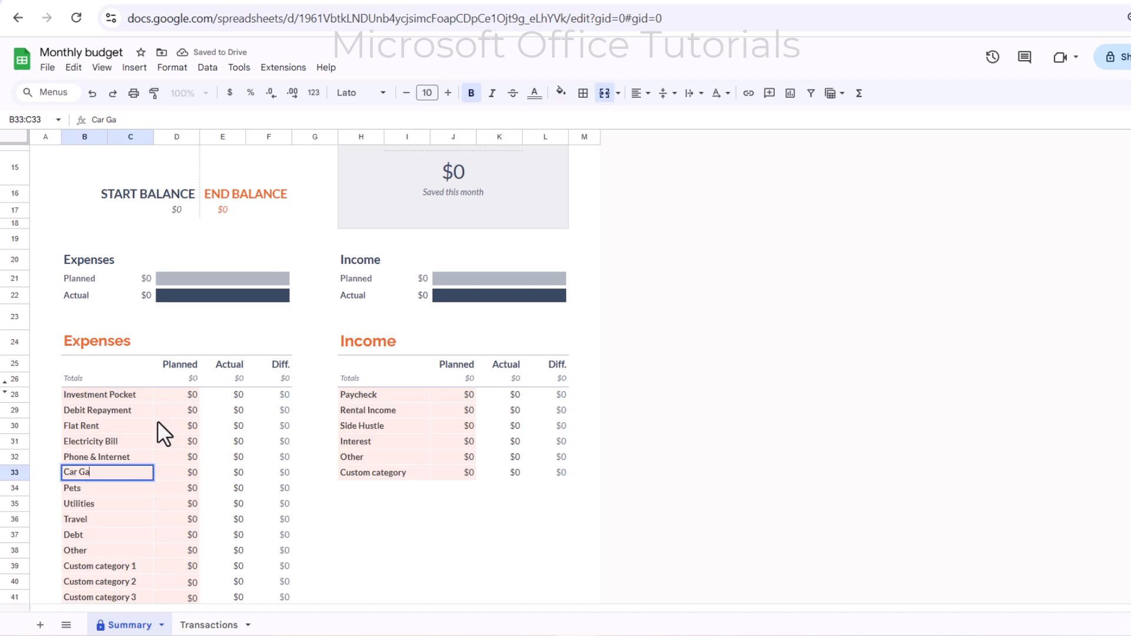
type("soline")
key("Return")
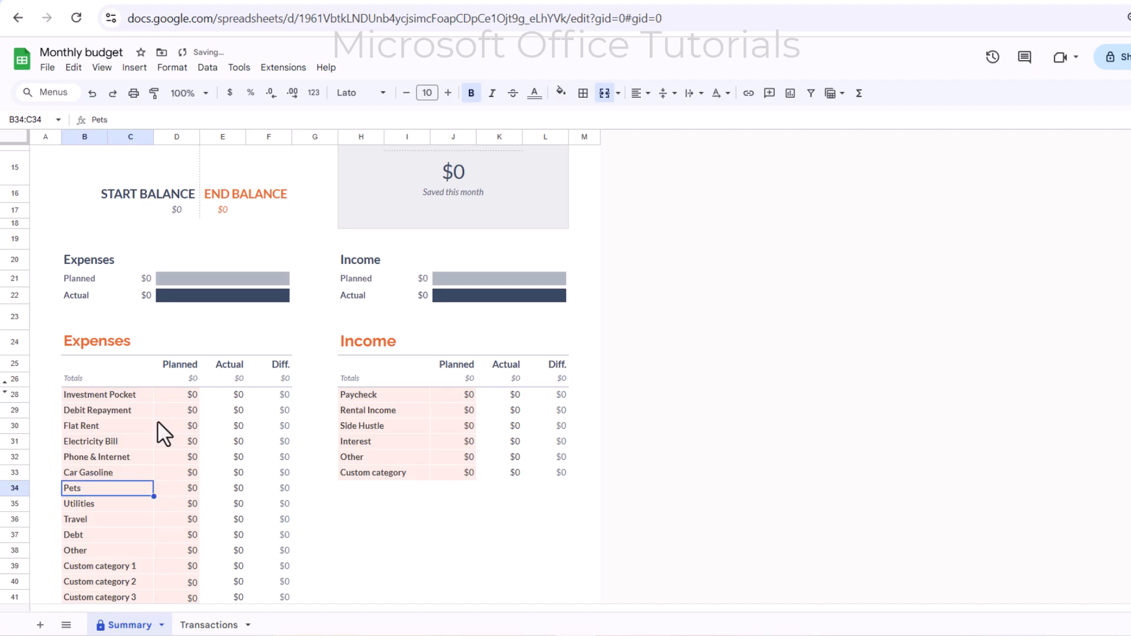
Rename the Pets expense category to Groceries Week 1
key("shift+Down")
key("shift+Down")
key("shift+Down")
key("shift+Down")
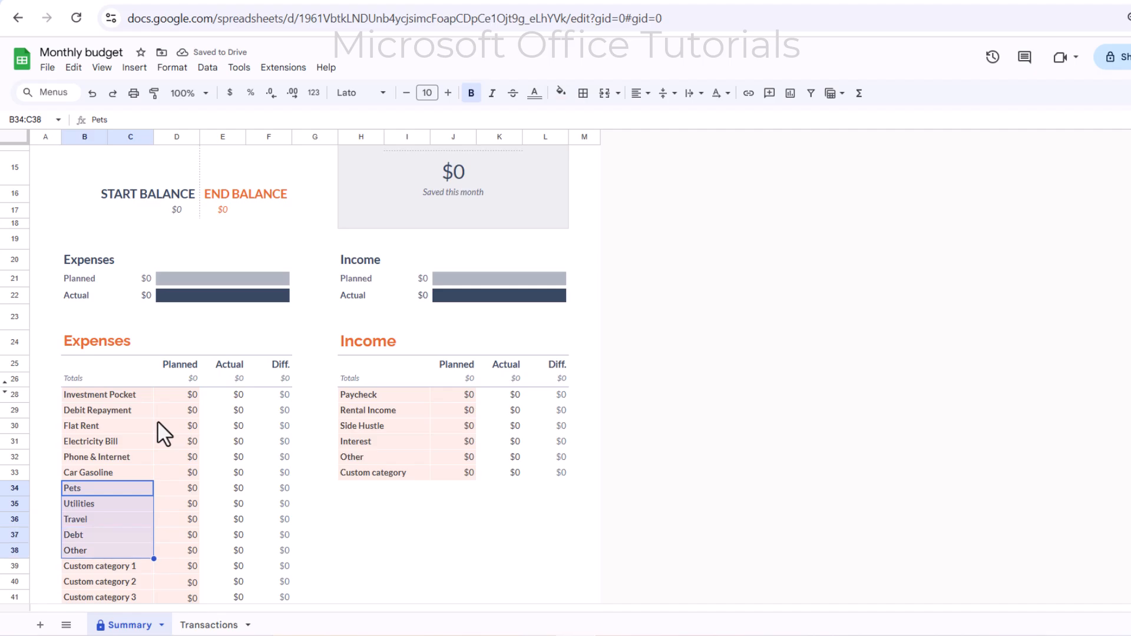
type("Gro")
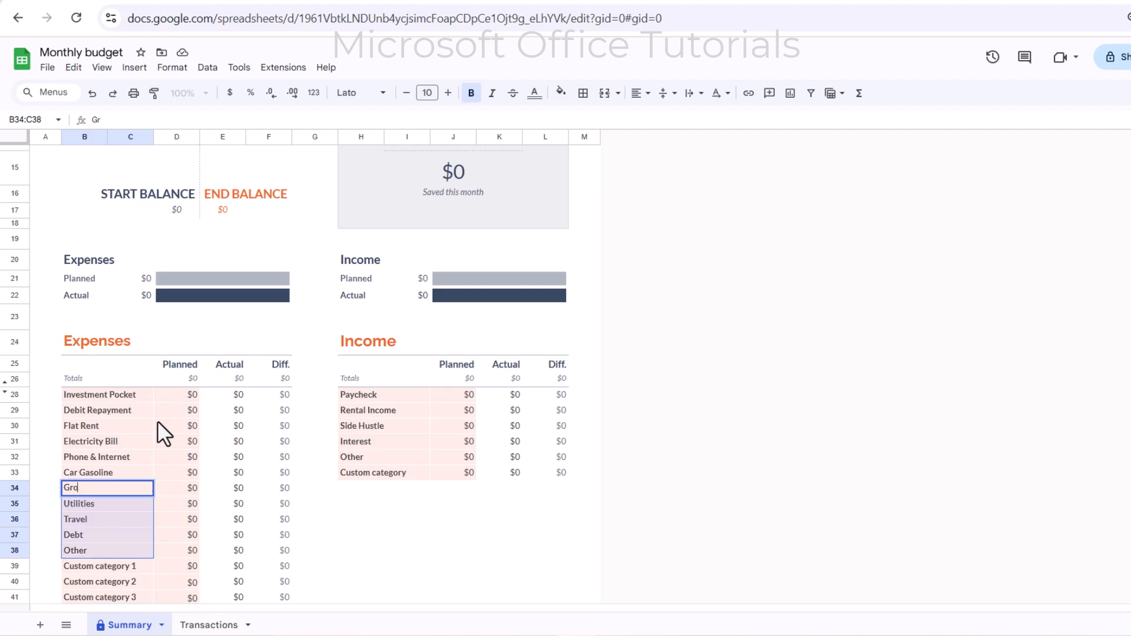
type("ceries Week 1")
key("Return")
Copy the groceries category into the three rows below, renumber them Week 2 to Week 4, and rename the Other expense category to Restaurants
left_click(127, 489)
key("ctrl+c")
left_click_drag(127, 505, 127, 534)
key("ctrl+v")
double_click(147, 505)
double_click(145, 534)
key("BackSpace")
type("4")
key("Return")
type("Restaurants")
key("Return")
Add 1000 more rows at the bottom of the Summary sheet, accepting the edit to the protected sheet
scroll(199, 597, "down", 2)
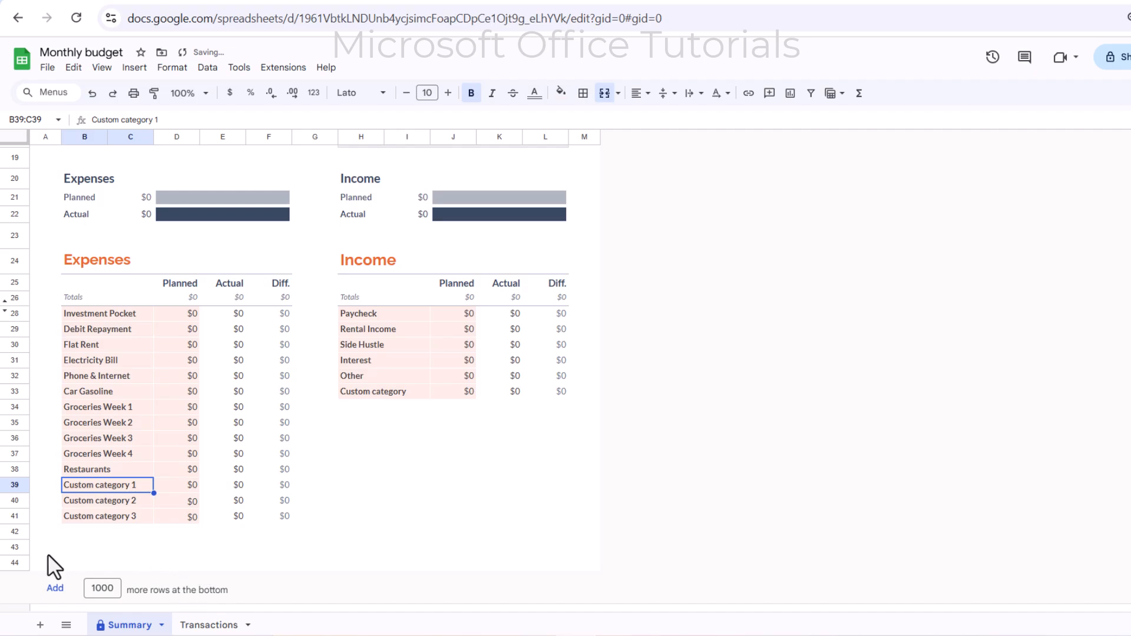
left_click(23, 561)
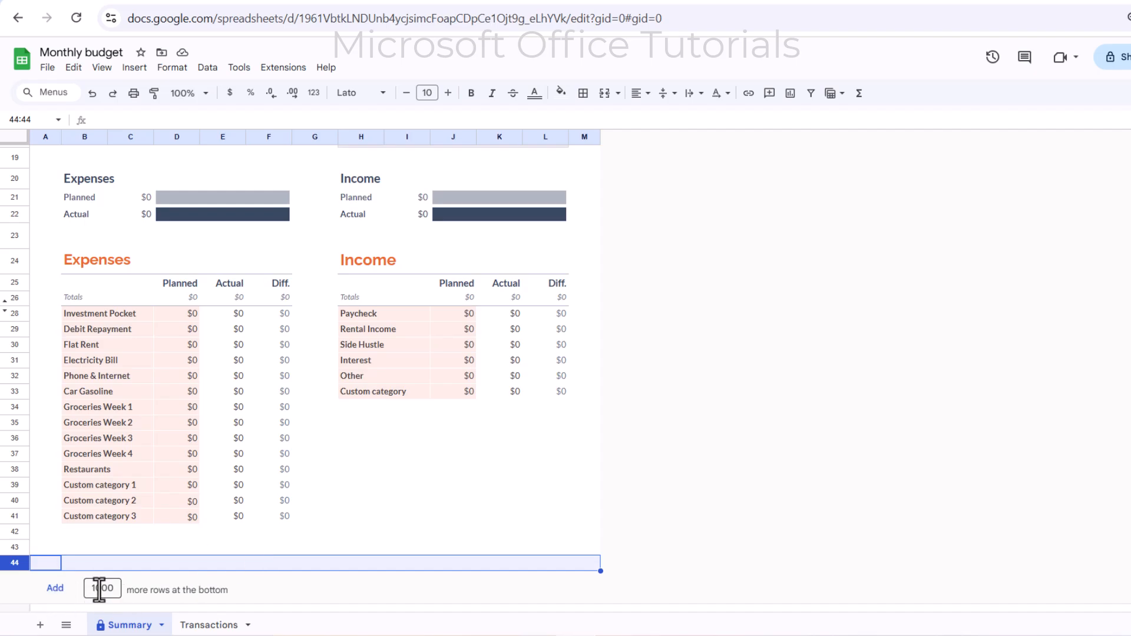
left_click(55, 588)
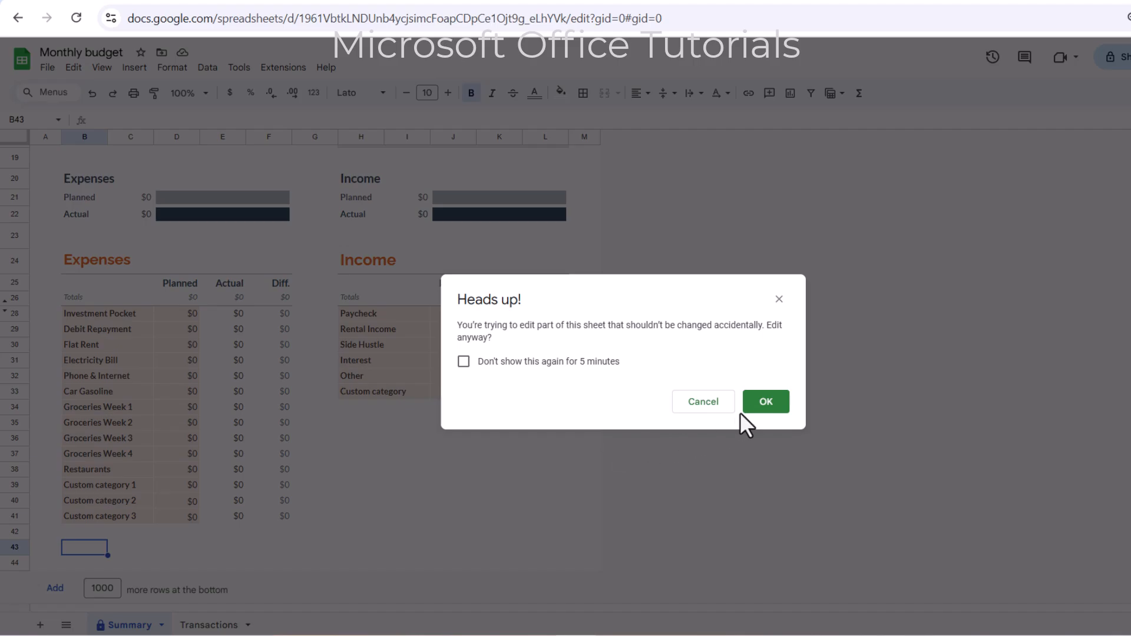
left_click(757, 402)
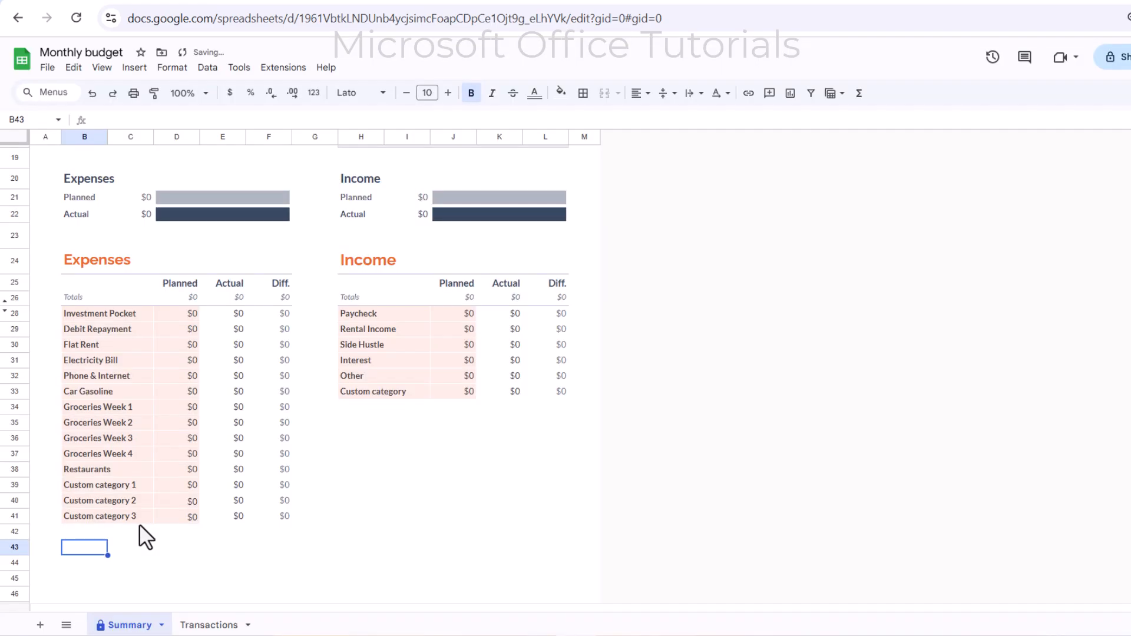
Extend the Expenses table by filling the Custom category 3 row down to row 50, accepting the edit to the protected sheet
scroll(139, 524, "down", 6)
scroll(142, 523, "up", 5)
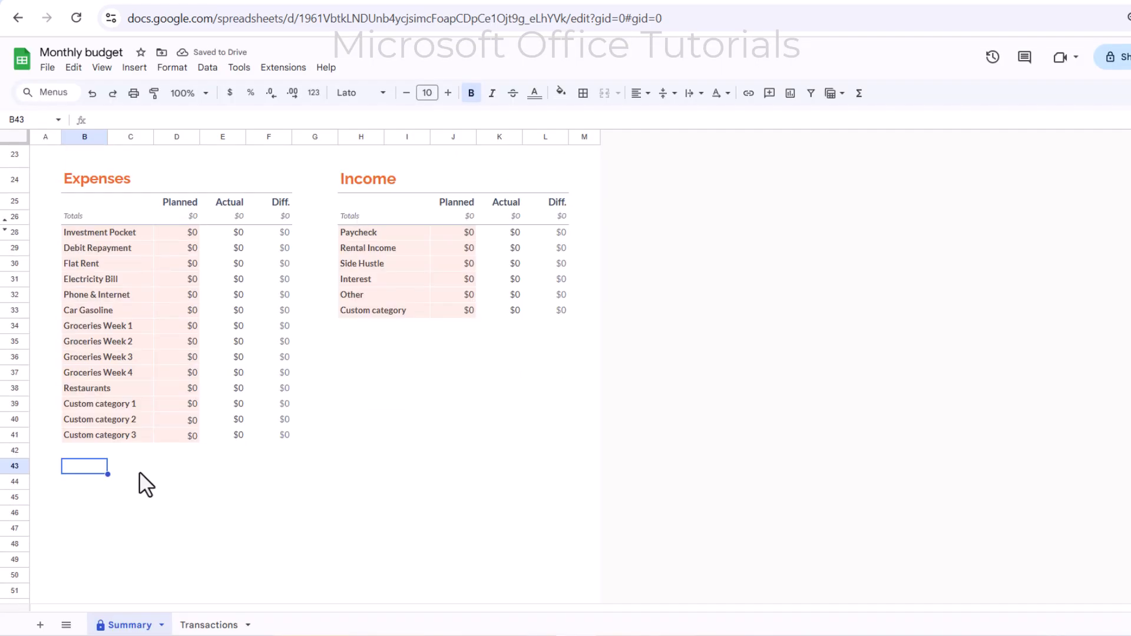
left_click_drag(107, 437, 284, 440)
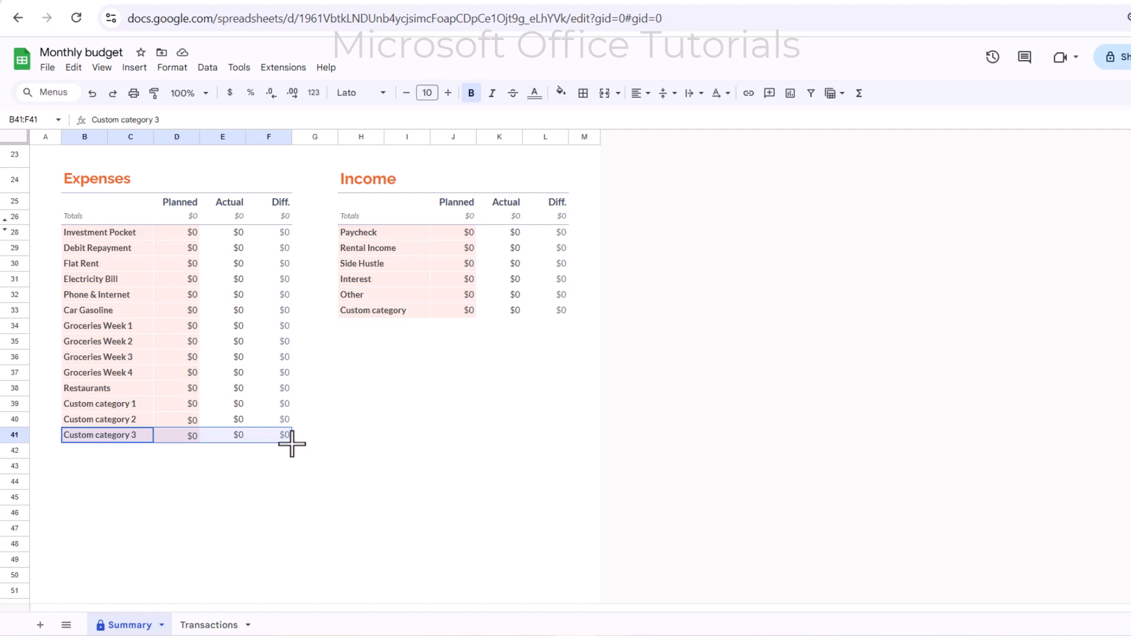
left_click_drag(292, 444, 293, 569)
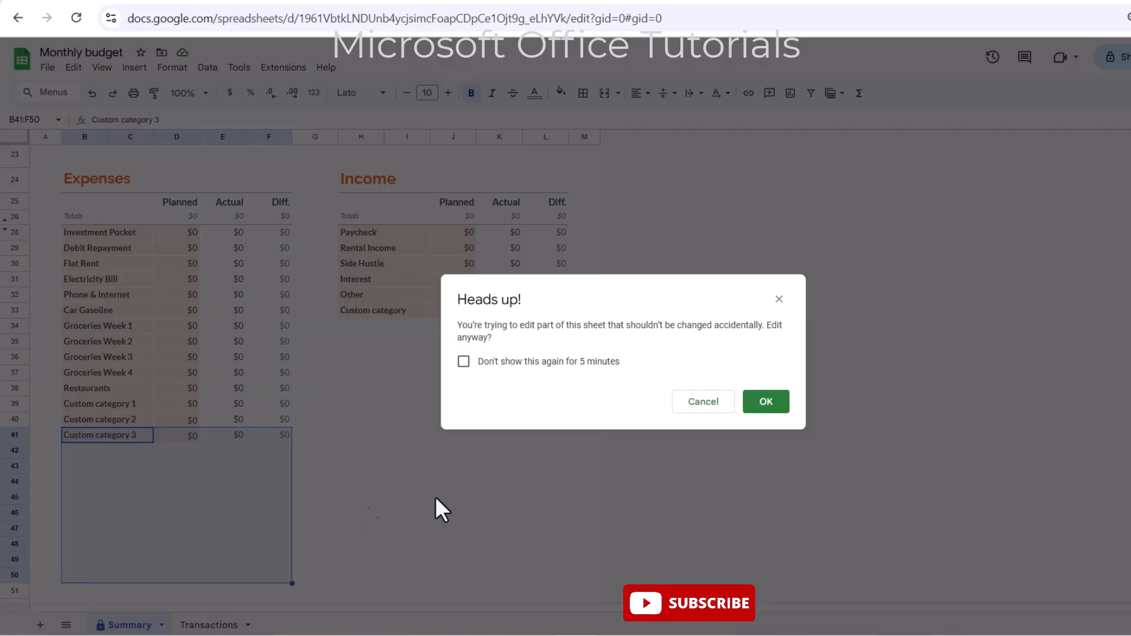
left_click(762, 402)
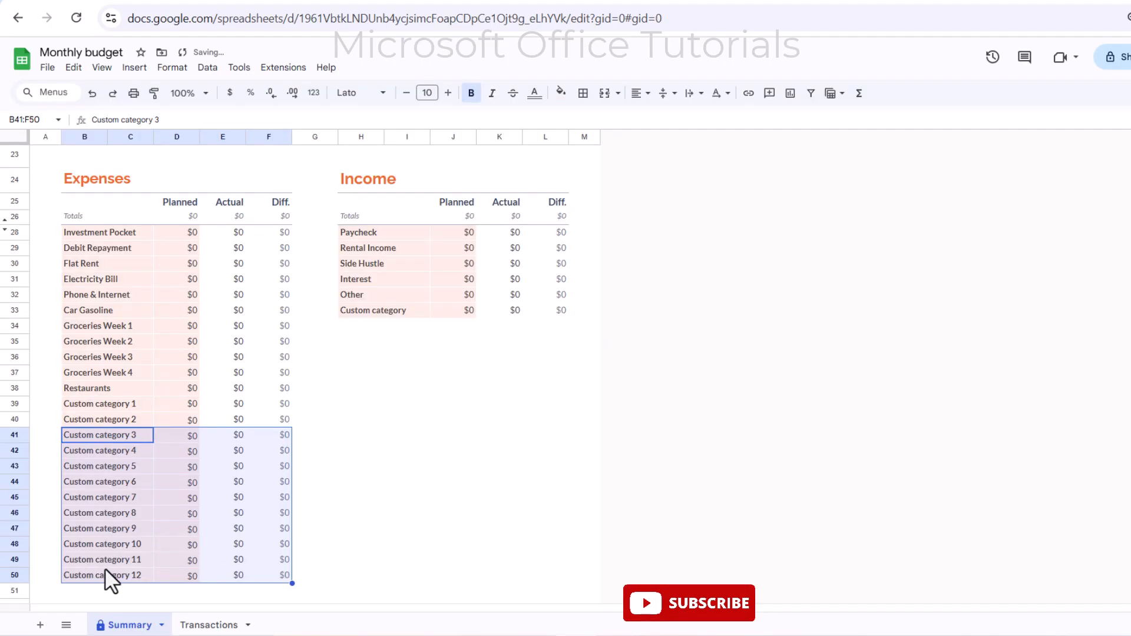
Review the extended list of expense categories and the neighbouring income categories on the Summary sheet
left_click(141, 563)
scroll(324, 485, "up", 4)
scroll(318, 490, "down", 5)
scroll(308, 491, "up", 2)
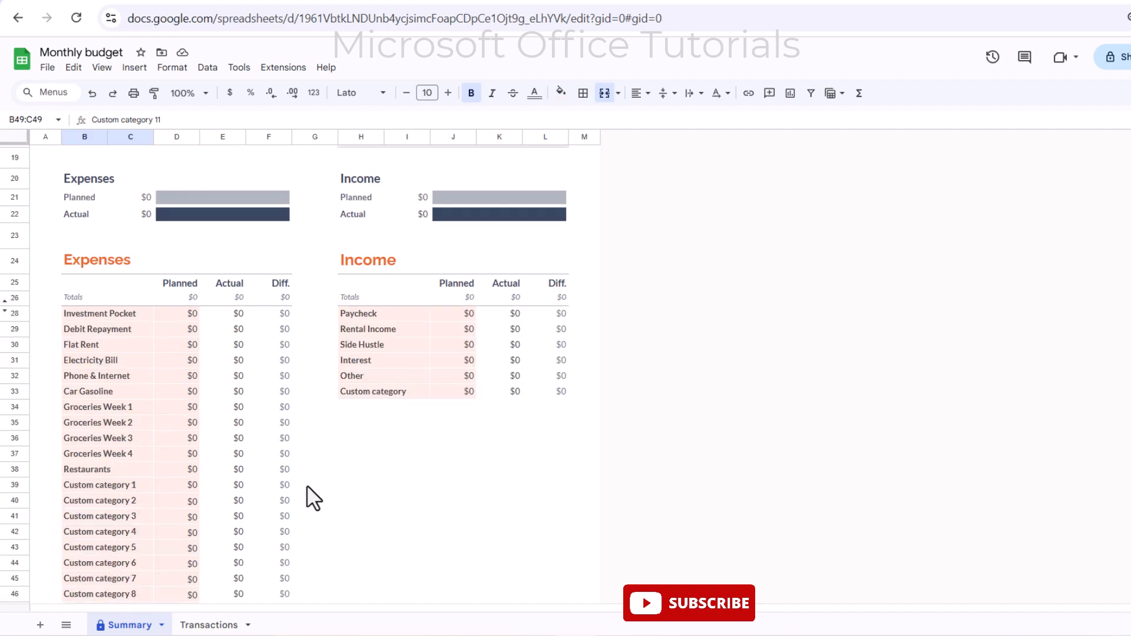
scroll(312, 498, "up", 4)
scroll(458, 376, "down", 3)
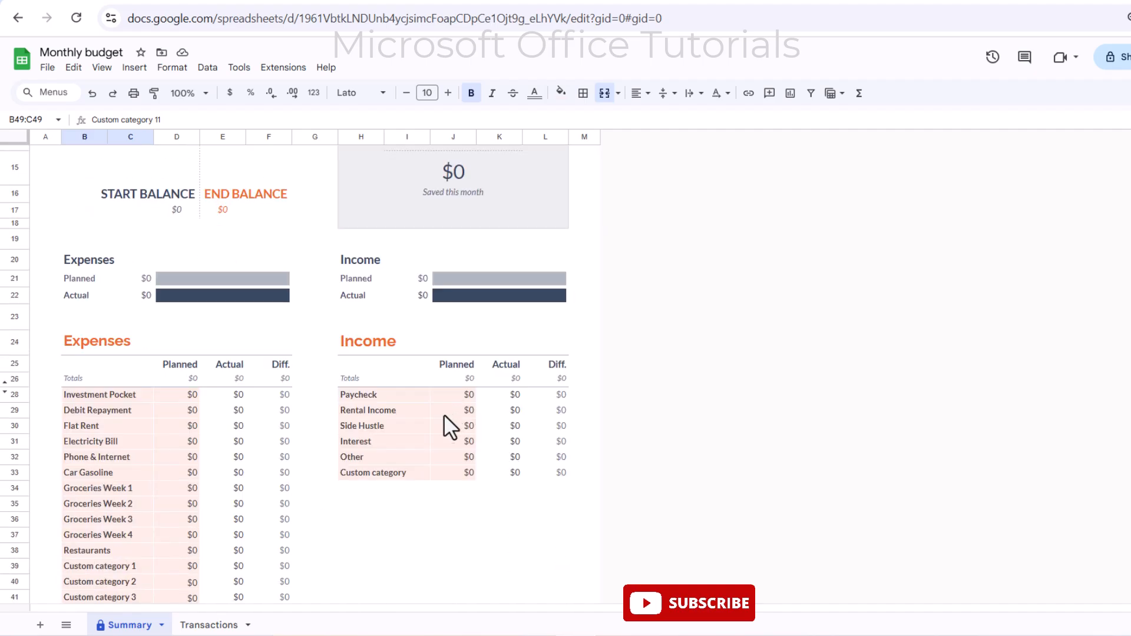
scroll(376, 404, "down", 3)
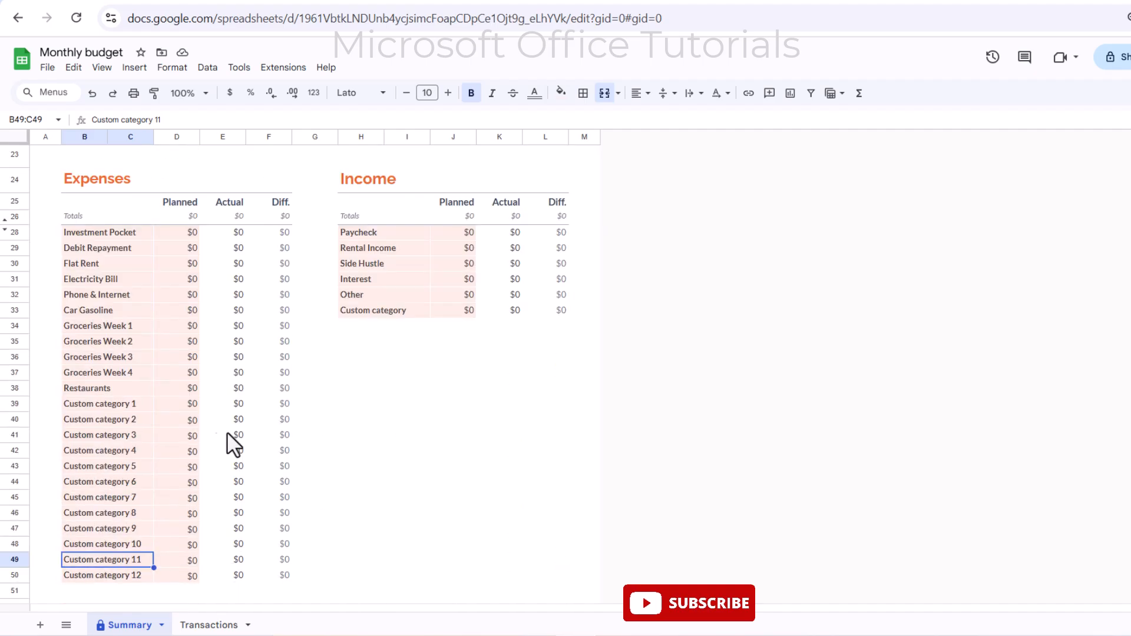
scroll(132, 381, "down", 2)
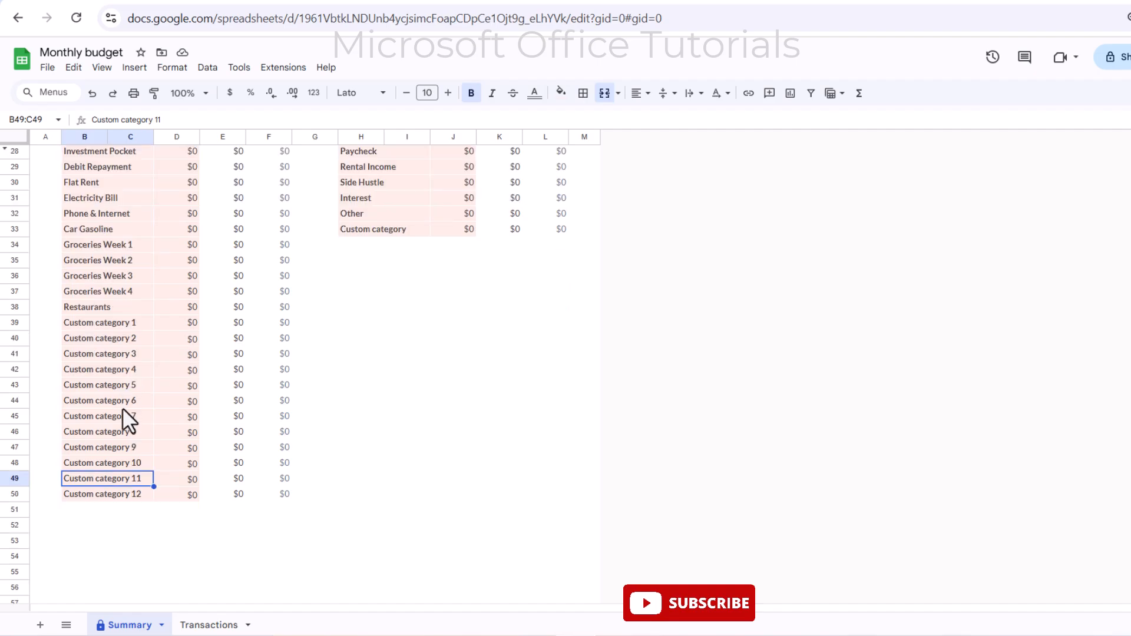
Open the dropdown rule for the expense Category cells E5:E25 on the Transactions sheet and check the last category row on Summary
left_click(219, 625)
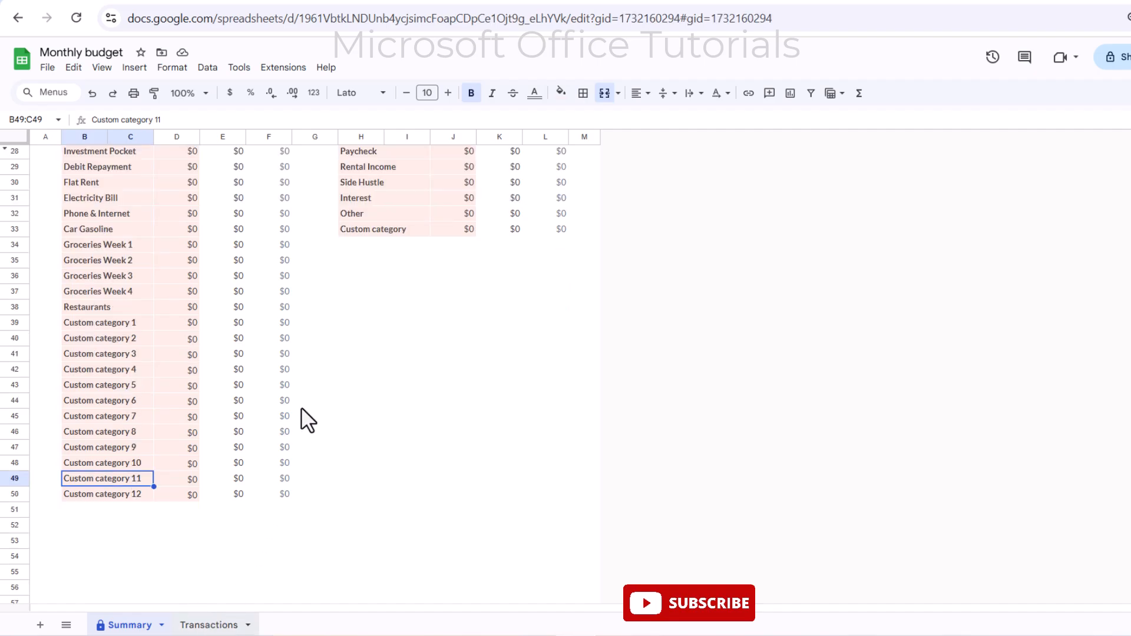
mouse_move(309, 256)
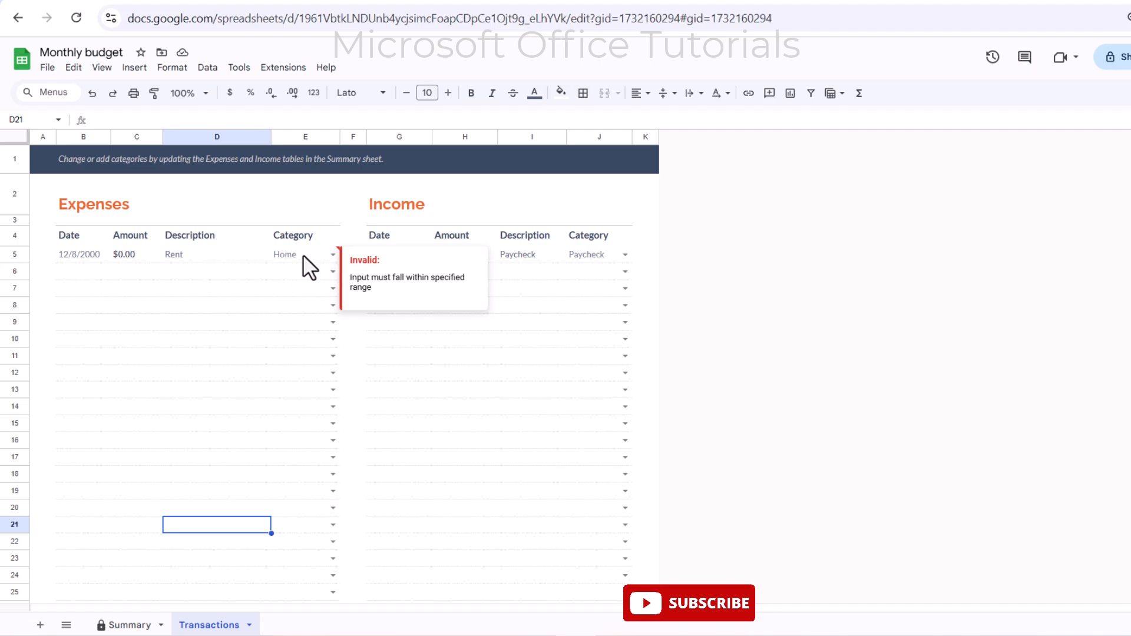
left_click_drag(305, 253, 312, 595)
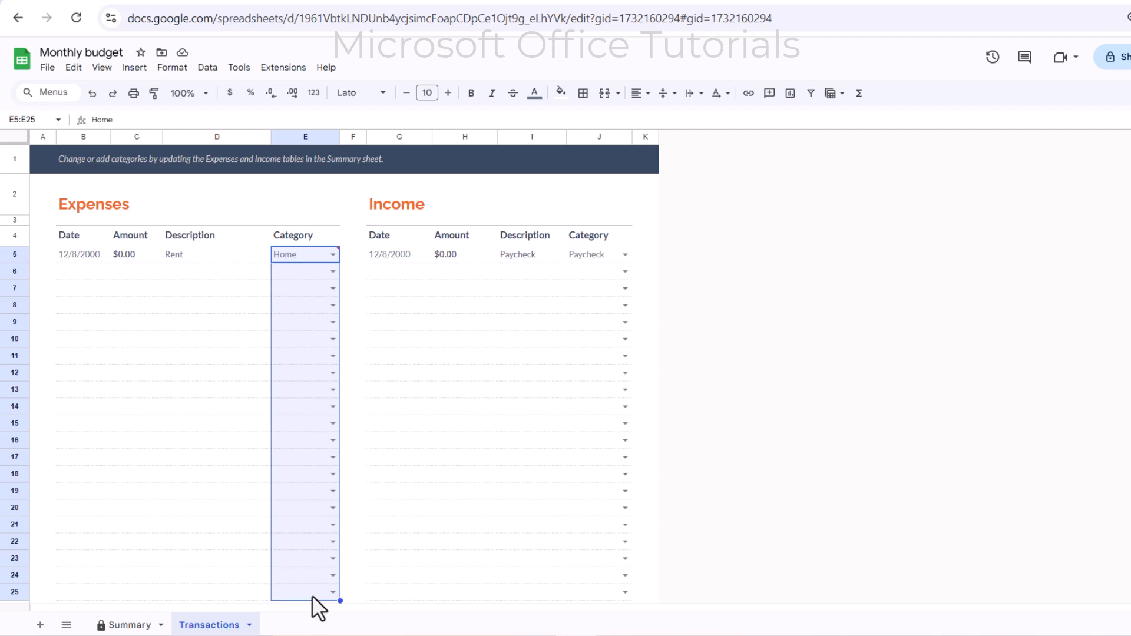
left_click(134, 67)
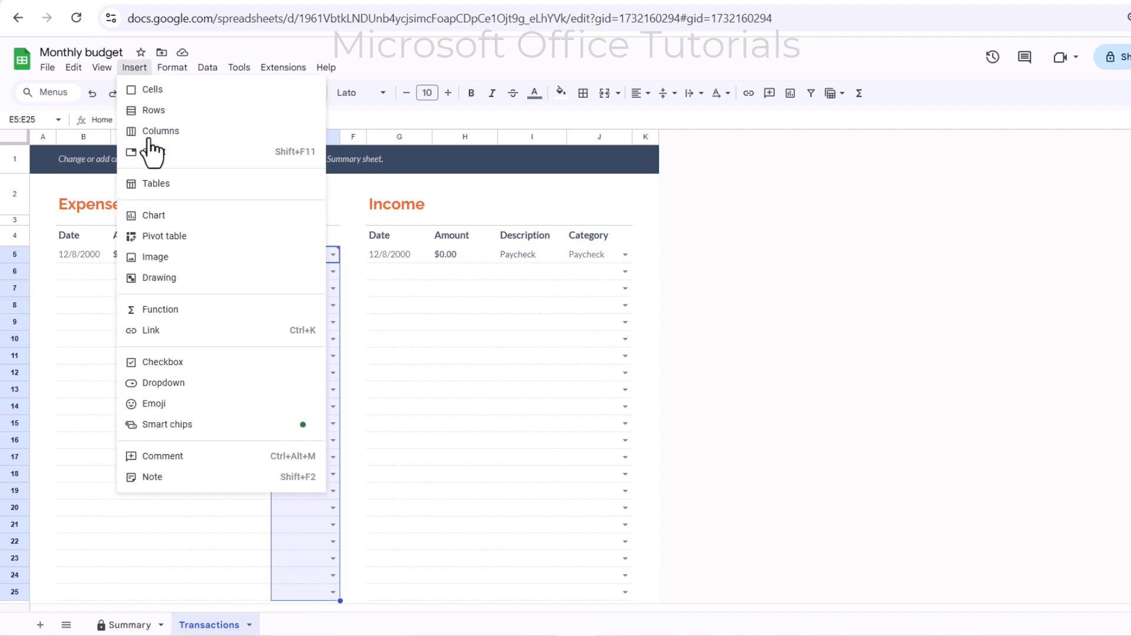
left_click(177, 383)
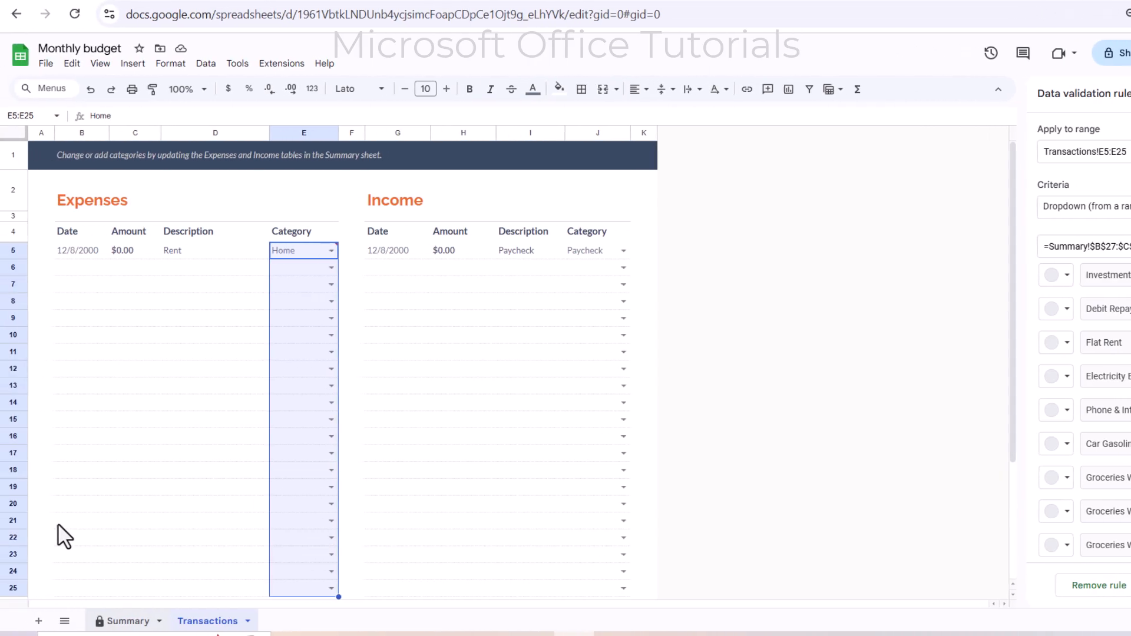
left_click(113, 620)
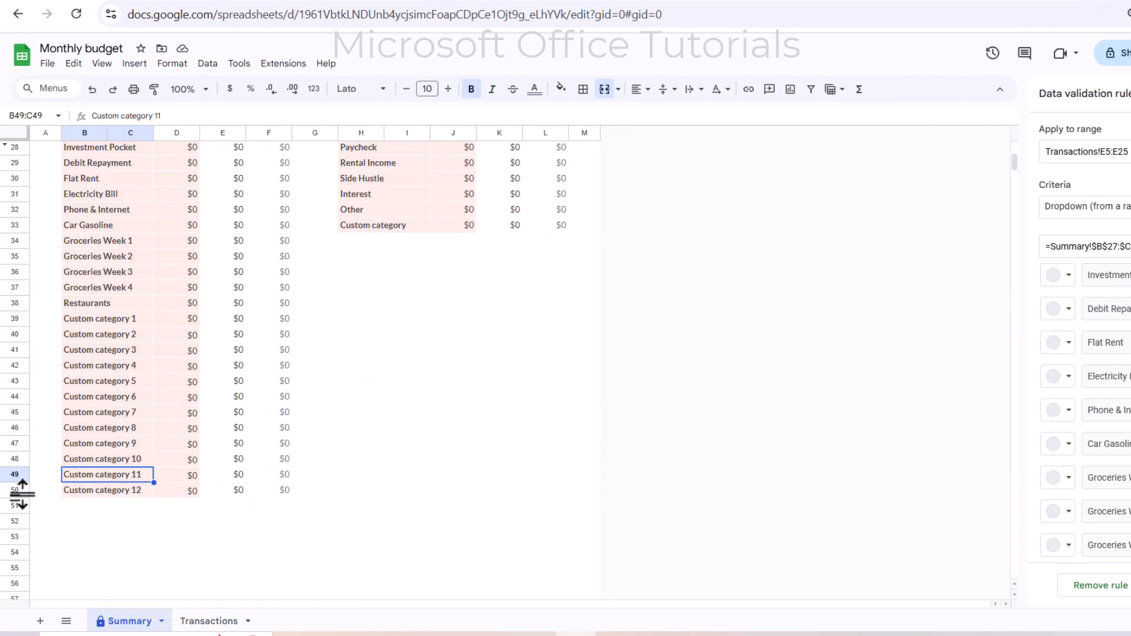
left_click(217, 621)
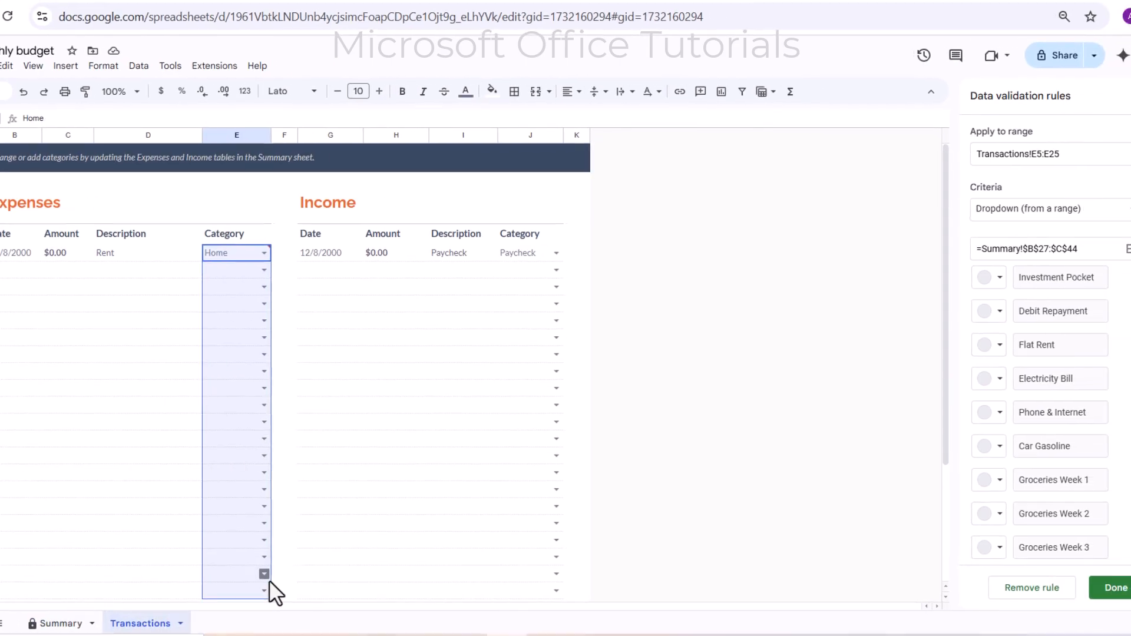
Set the dropdown's source range to =Summary!$B$27:$C$50 and apply the change to all matching dropdowns
left_click(1089, 252)
key("BackSpace")
key("BackSpace")
type("50")
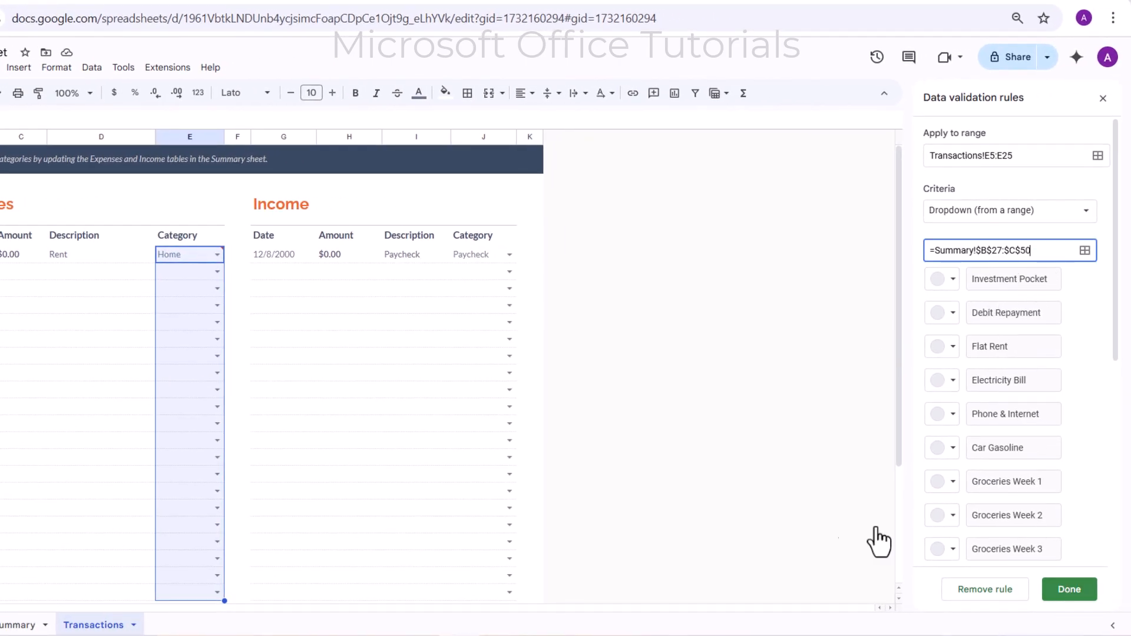
left_click(1069, 589)
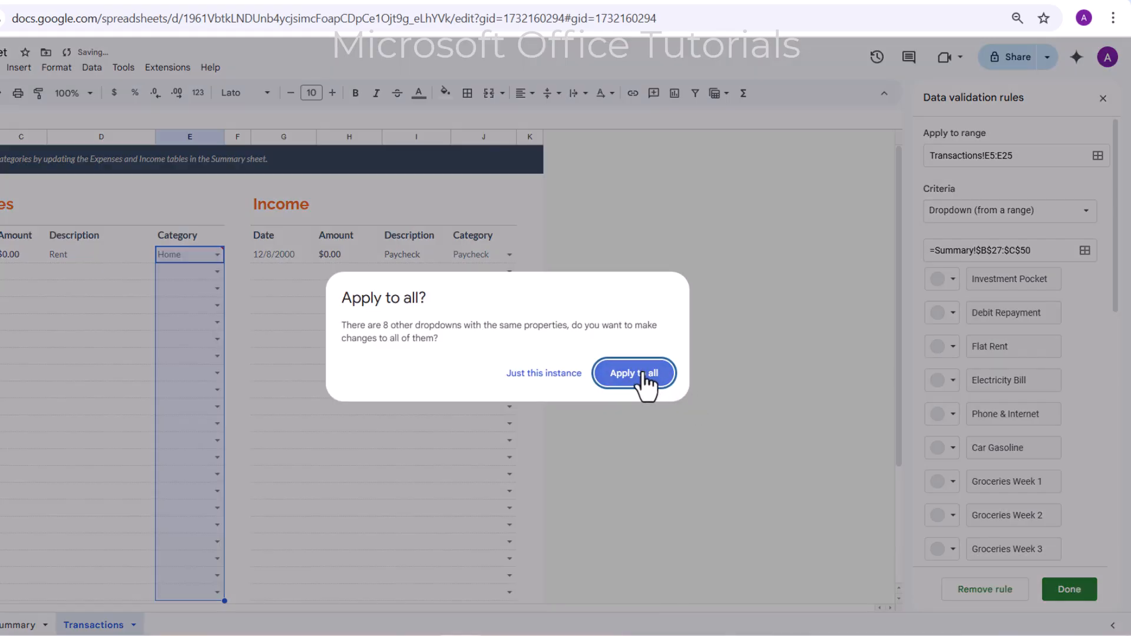
left_click(646, 377)
Look through the expense category dropdown of the Rent transaction and set its category to Investment Pocket
left_click(206, 273)
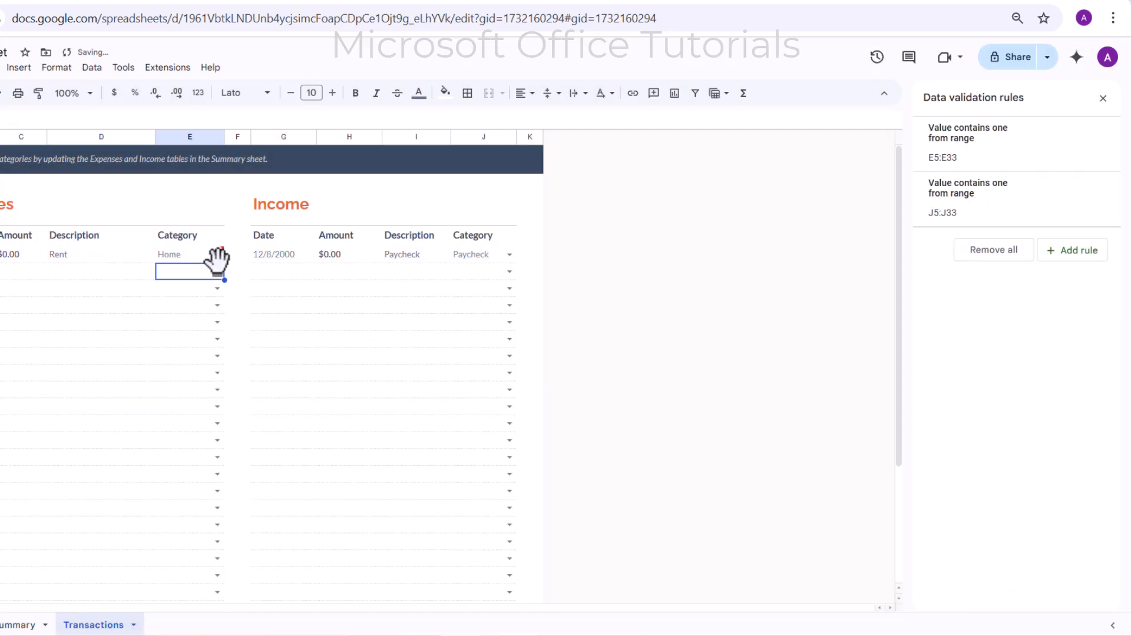
left_click(217, 255)
scroll(210, 493, "down", 3)
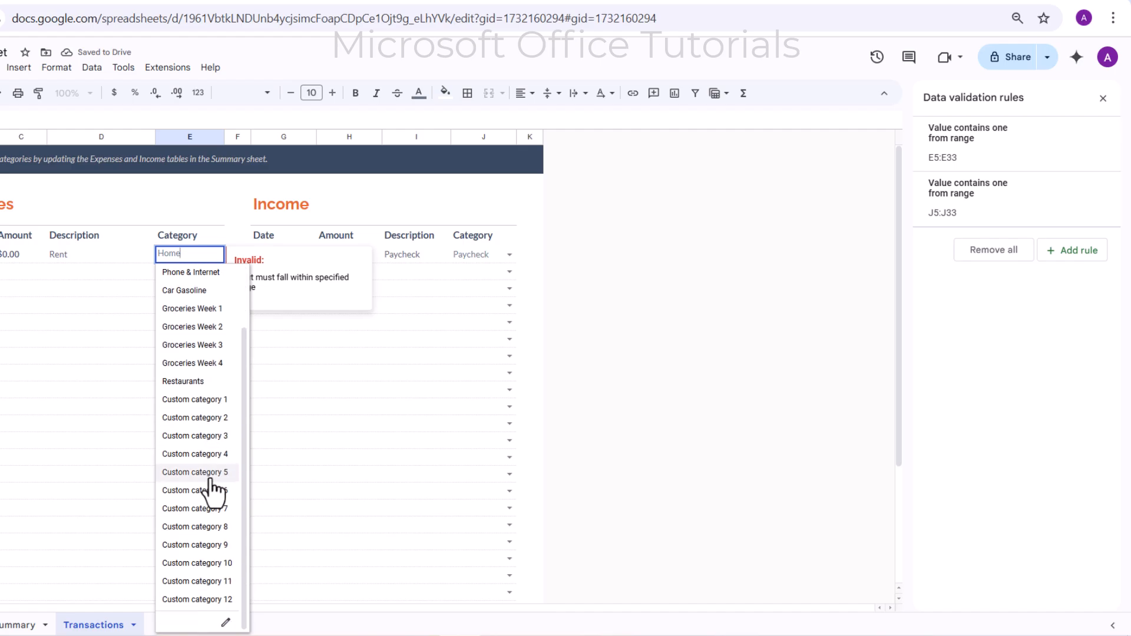
scroll(202, 555, "up", 3)
left_click(276, 384)
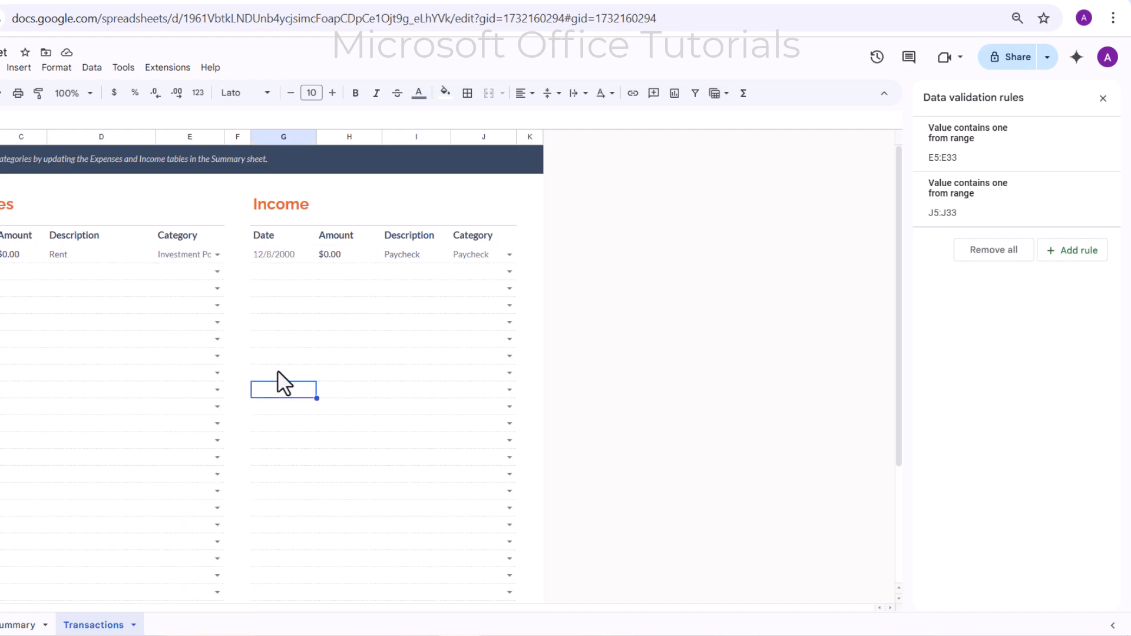
Check the category options offered for the Paycheck transaction in the Income table
left_click(508, 253)
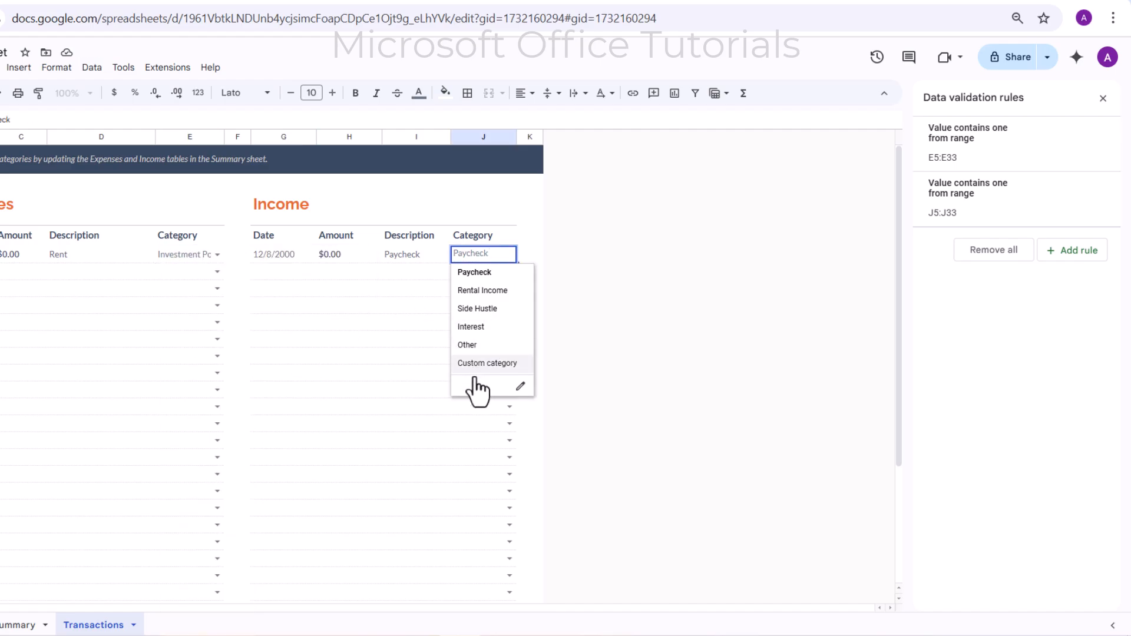
left_click(474, 413)
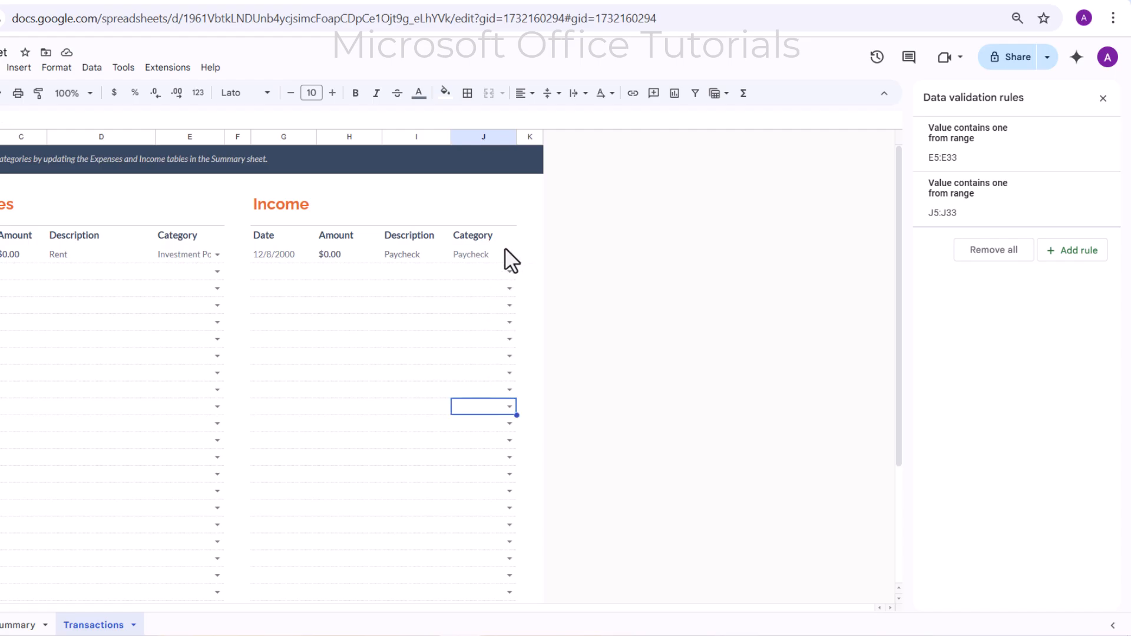
left_click(504, 258)
left_click_drag(476, 473, 478, 490)
left_click(429, 322)
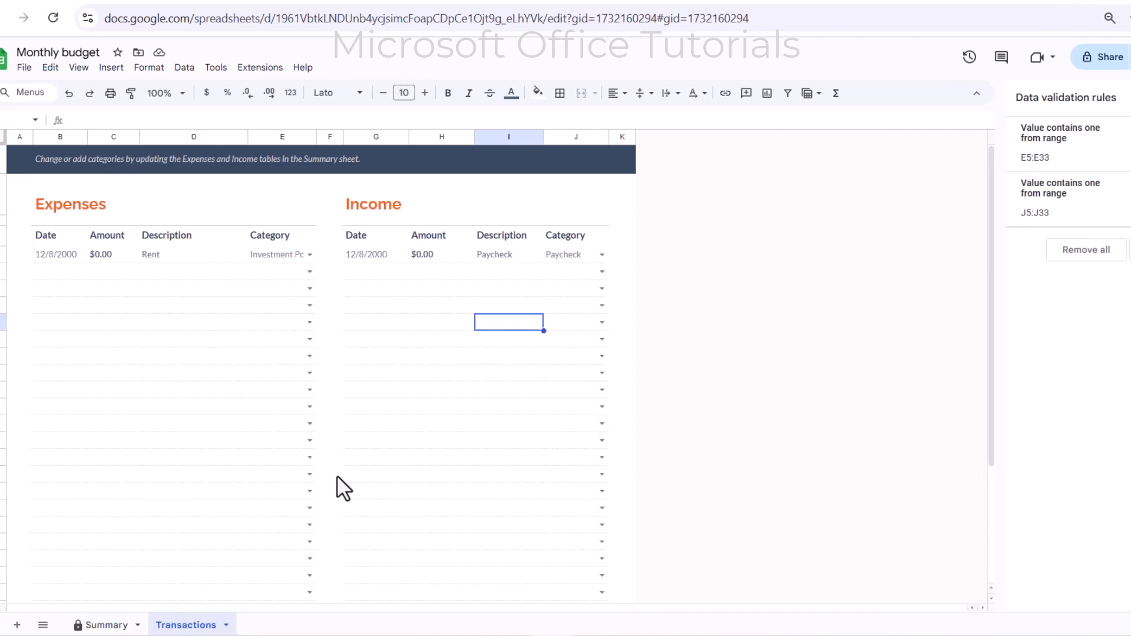
Add 1000 more rows at the bottom of the Transactions sheet, and return to the Summary sheet
scroll(241, 477, "down", 3)
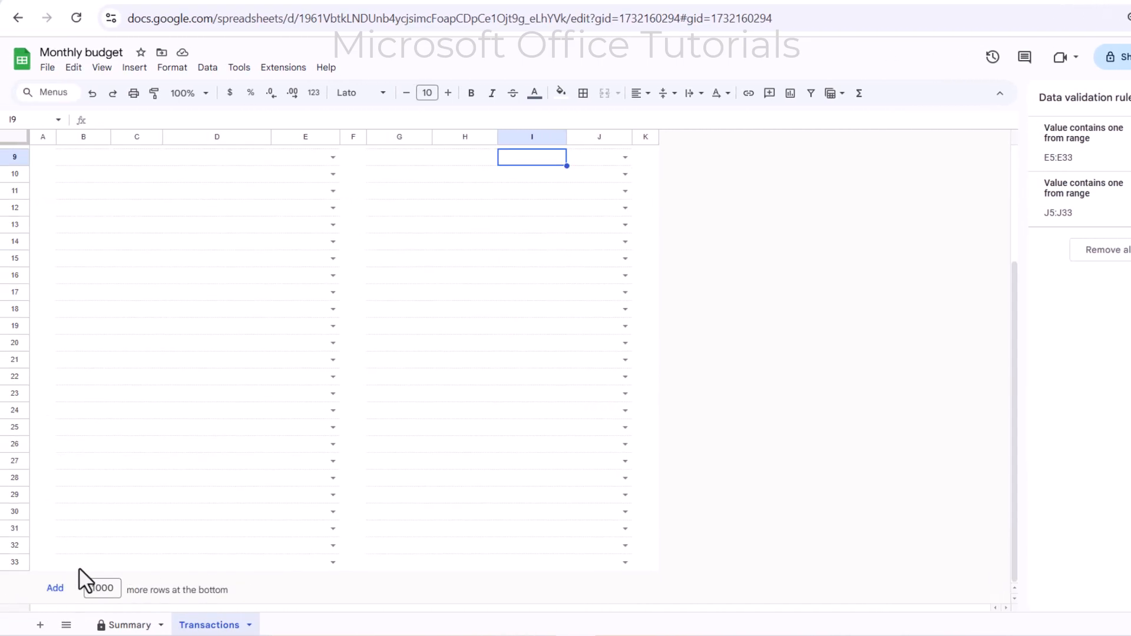
left_click(56, 589)
left_click(124, 625)
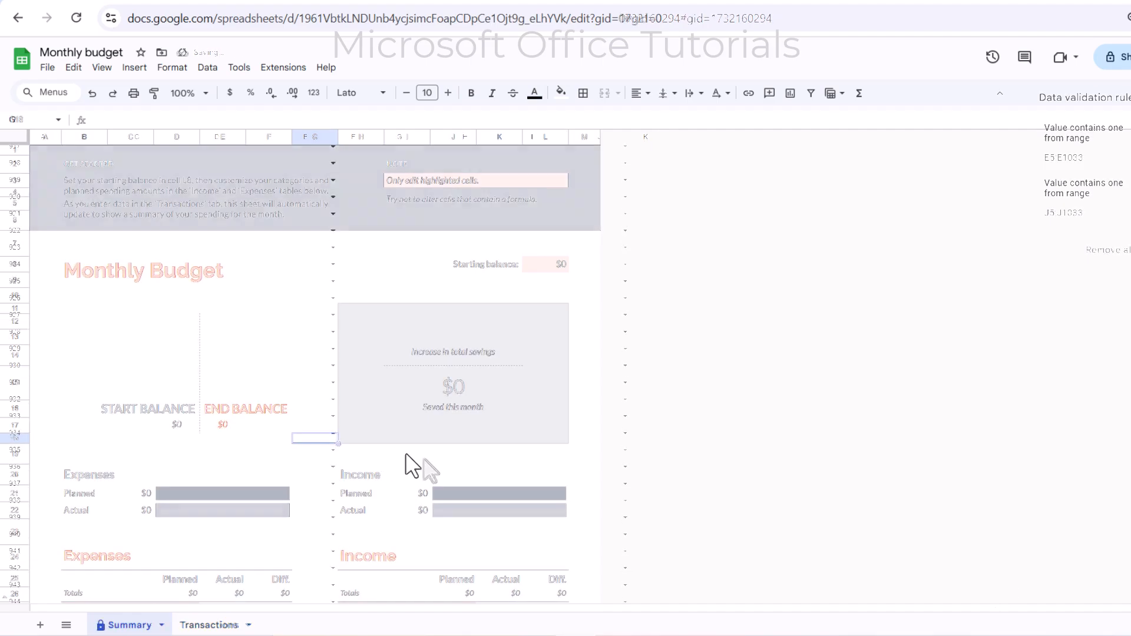
Examine the Planned and Actual columns of the Income and Expenses tables, including the formulas behind the actual amounts
scroll(429, 461, "down", 3)
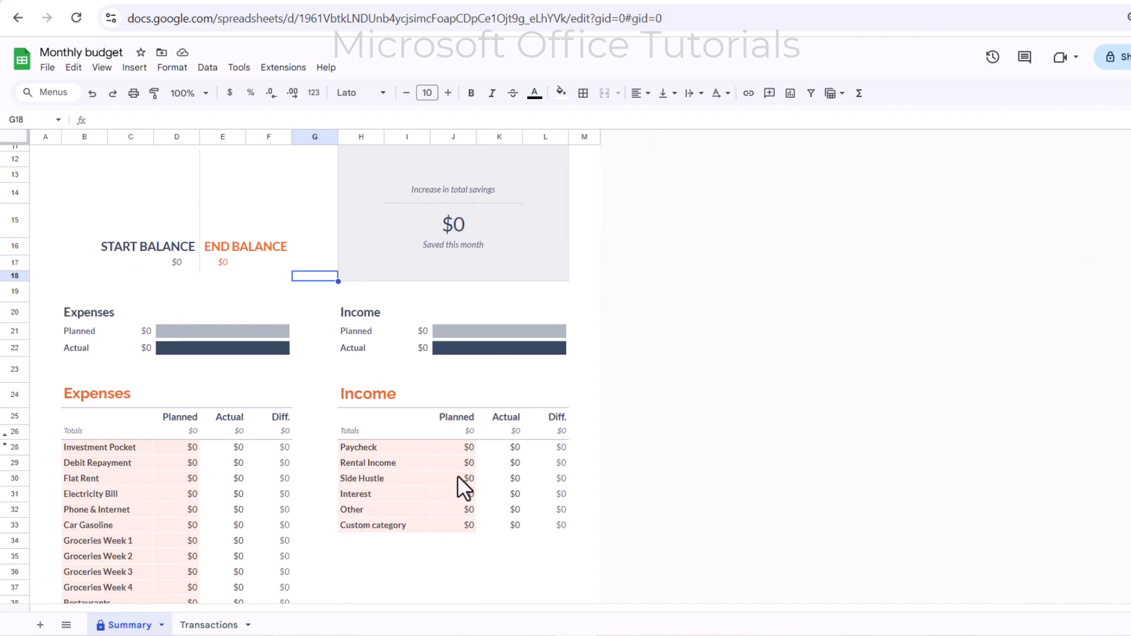
left_click_drag(464, 448, 434, 525)
left_click_drag(189, 451, 182, 557)
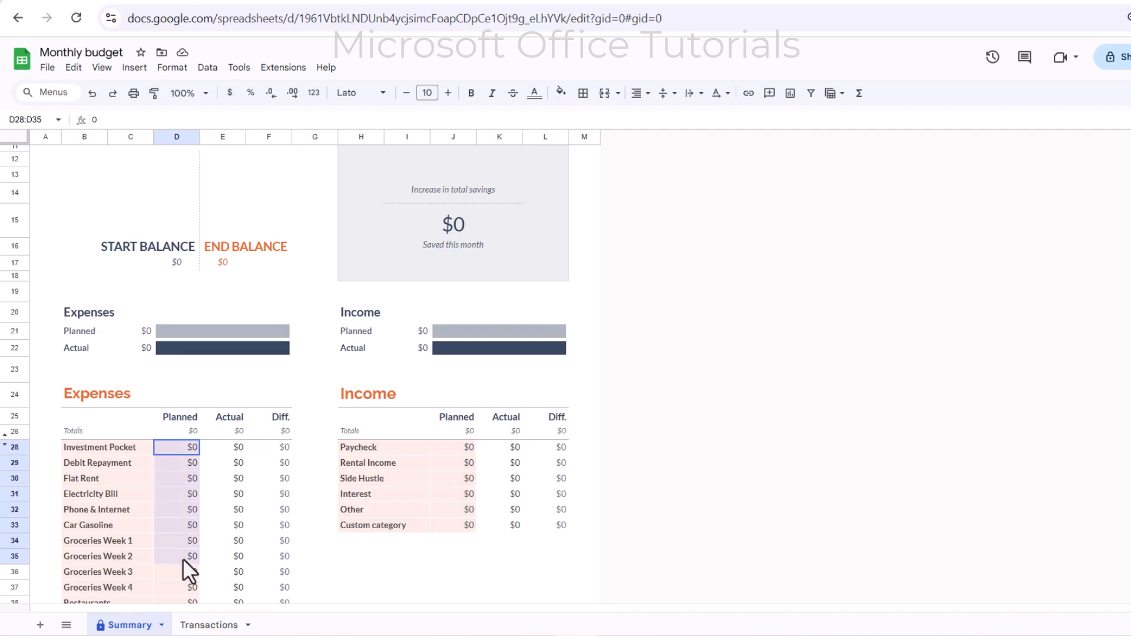
left_click(514, 448)
left_click_drag(513, 448, 506, 524)
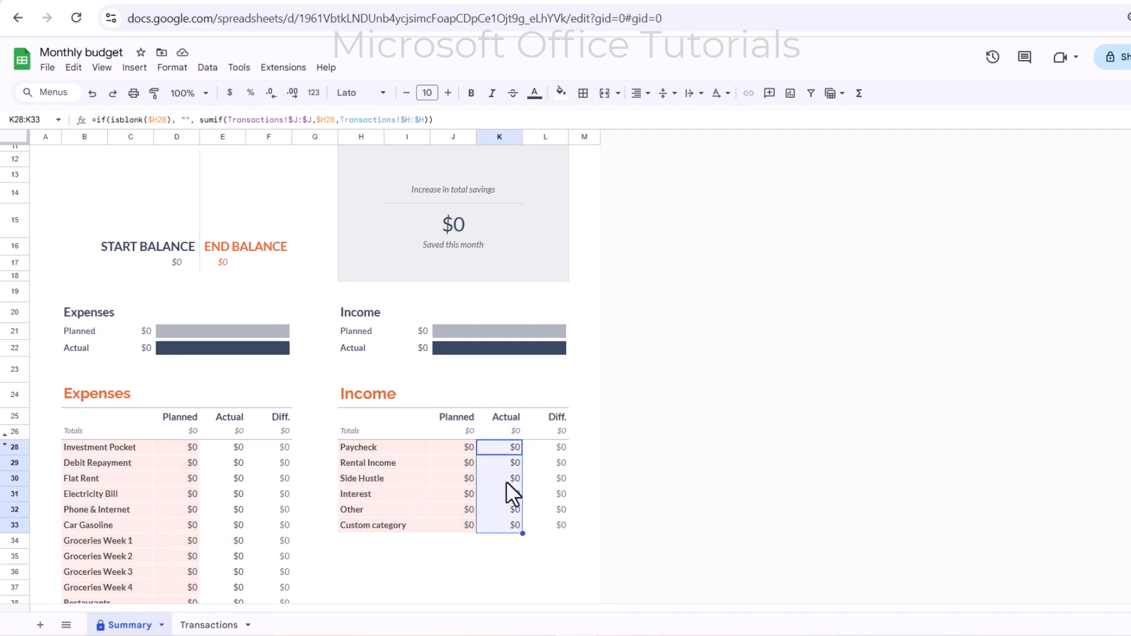
left_click_drag(234, 447, 237, 510)
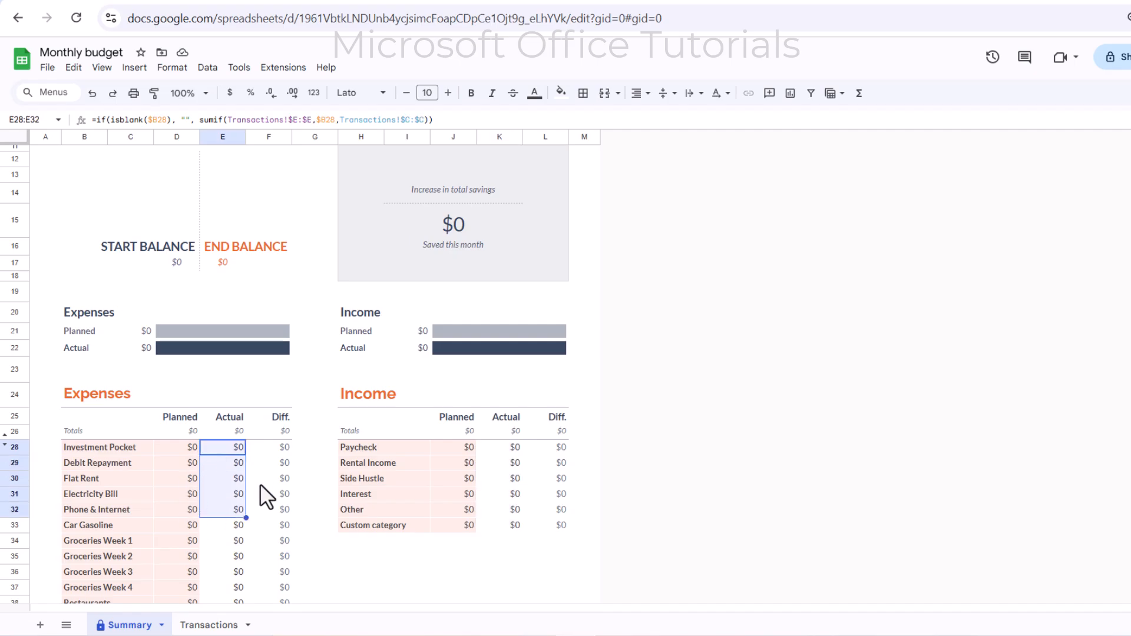
Set the starting balance of the monthly budget to 1500
scroll(260, 483, "up", 3)
left_click(544, 265)
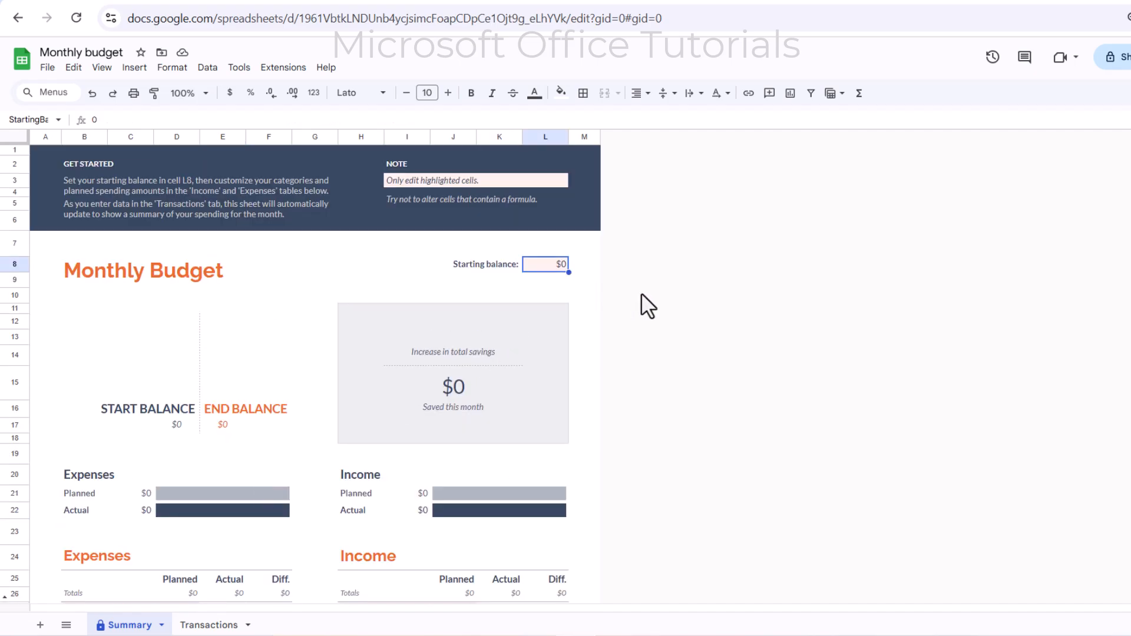
type("1500")
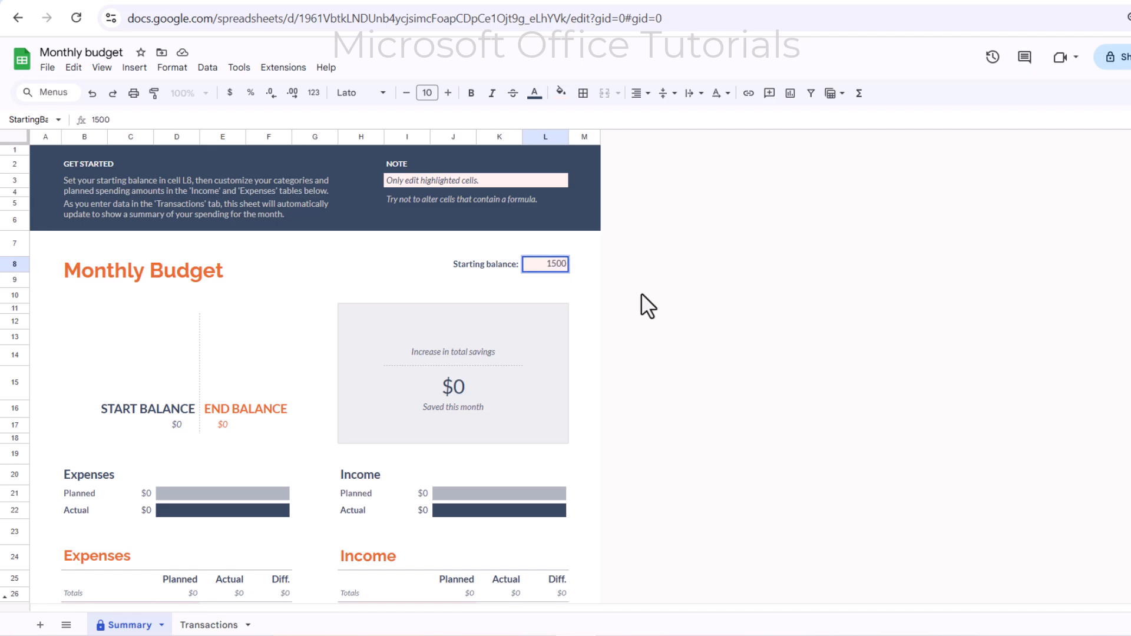
key("Return")
Set the planned income amounts to 3000 for Paycheck, 250 for Rental Income and 800 for Side Hustle
scroll(553, 398, "down", 2)
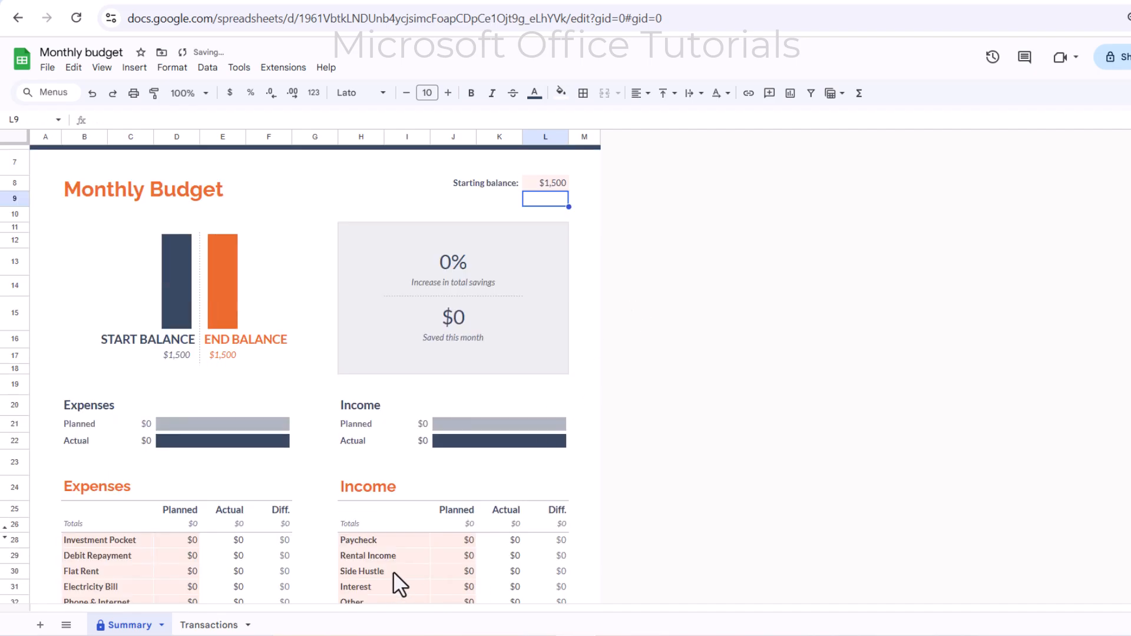
scroll(394, 571, "down", 2)
left_click(465, 459)
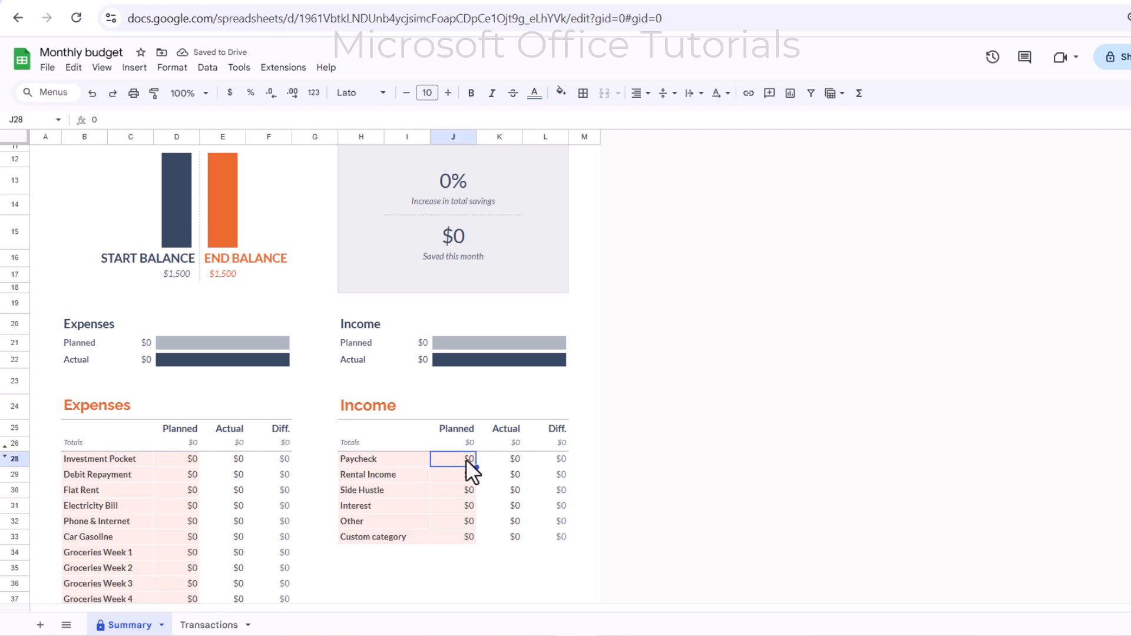
type("3000")
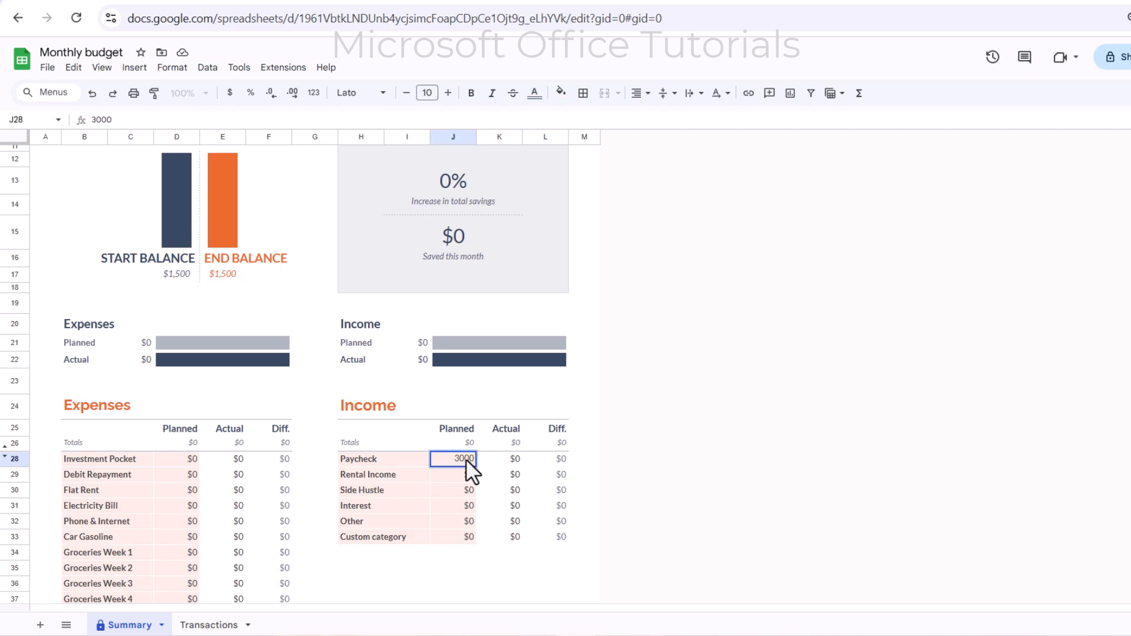
key("Return")
type("250")
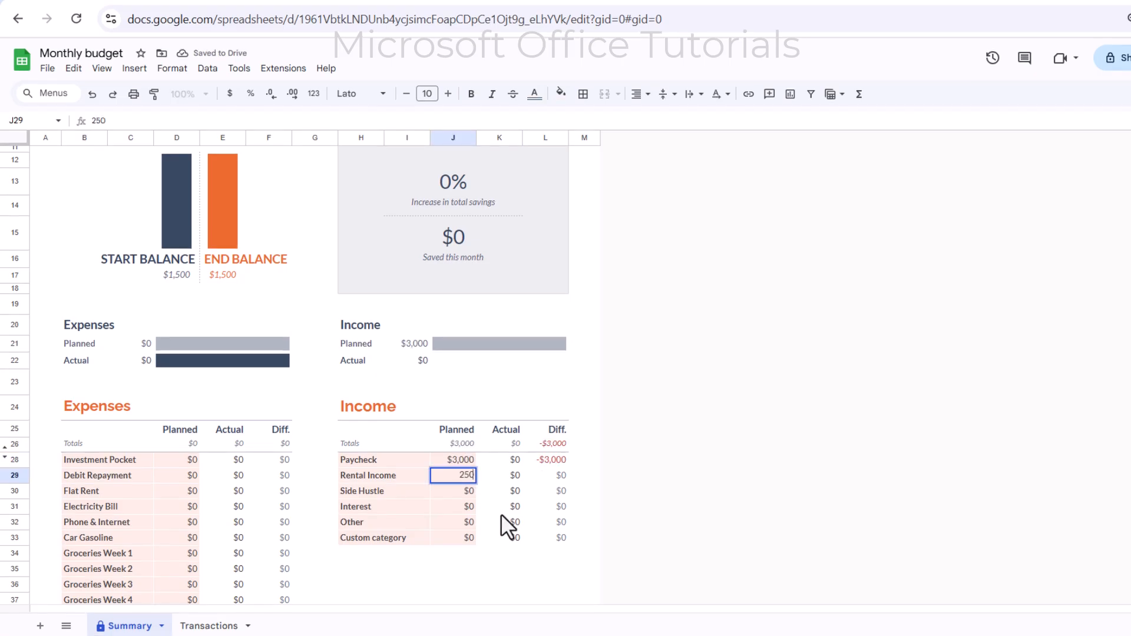
key("Return")
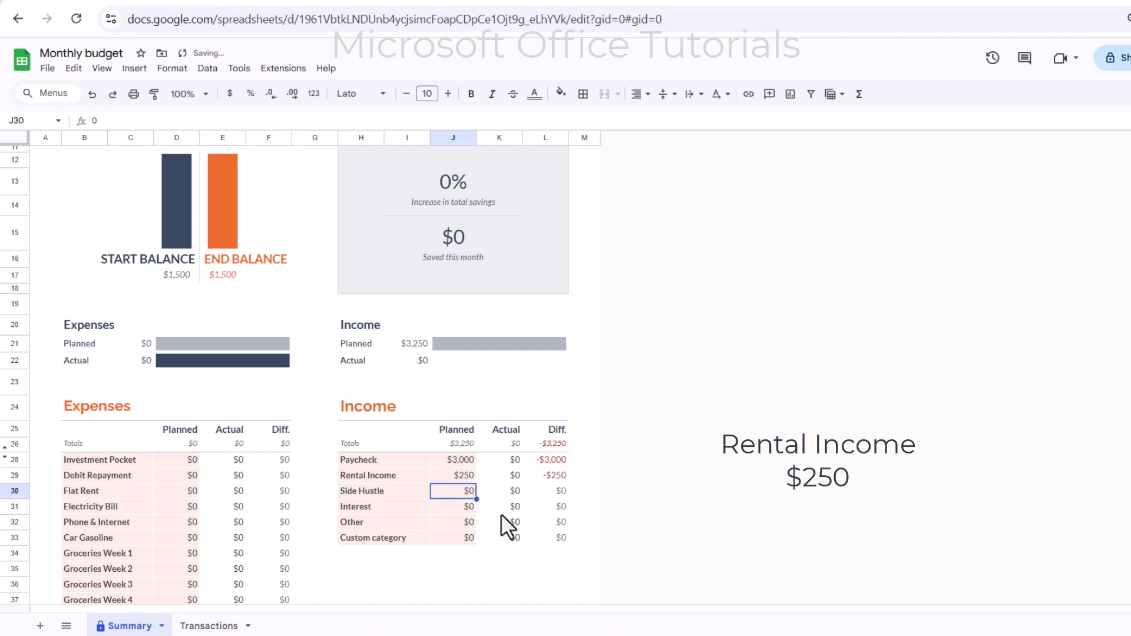
type("800")
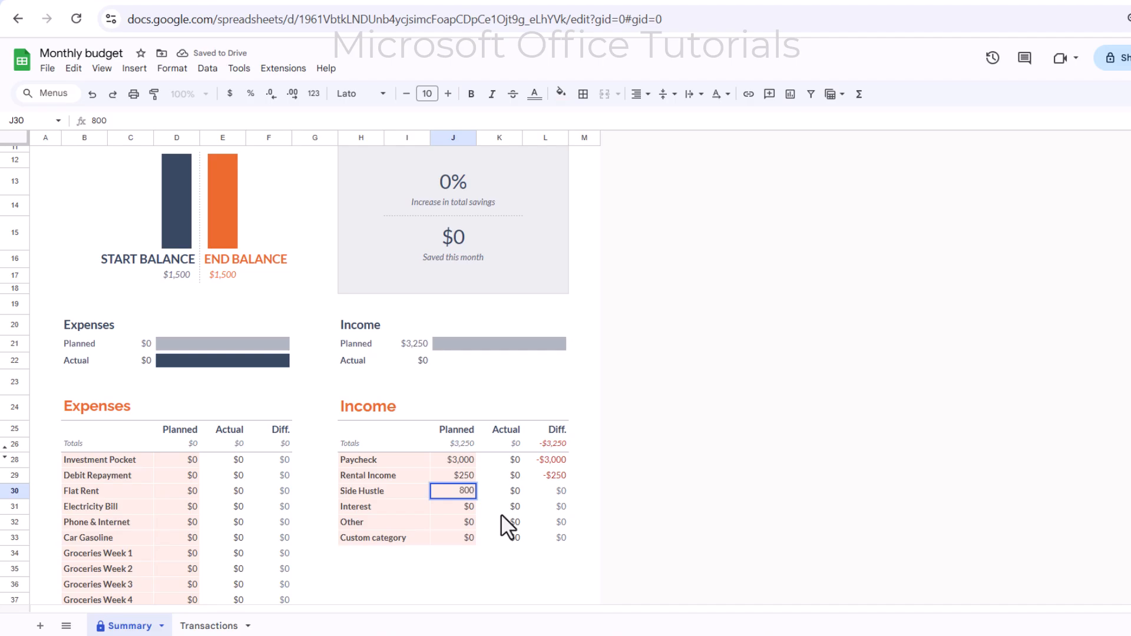
key("Return")
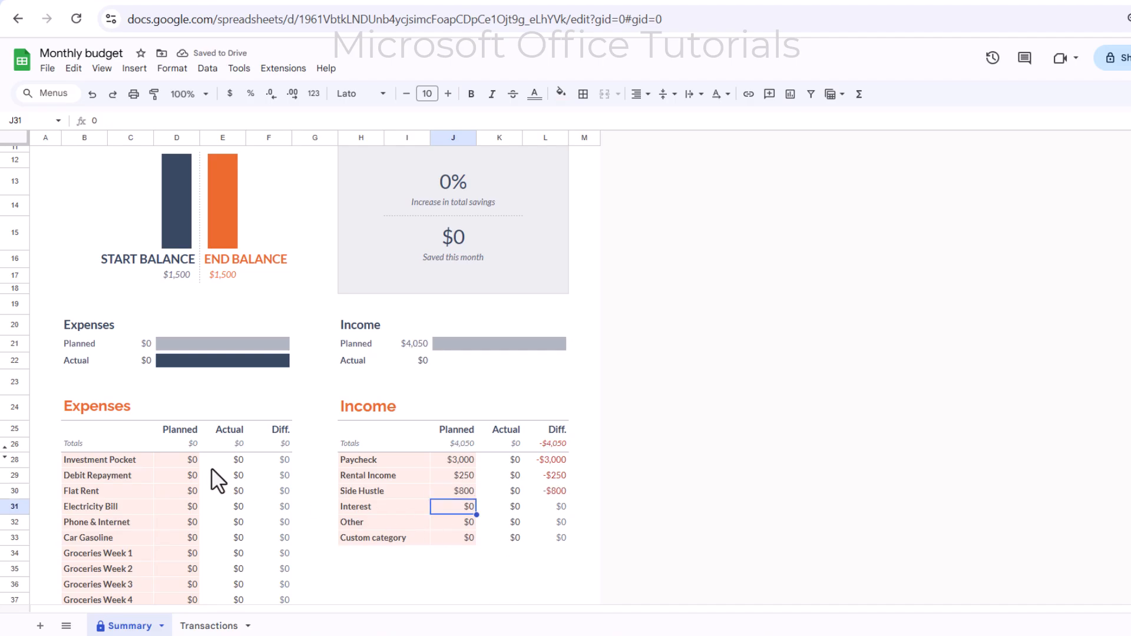
Set the planned expenses to 500 for Investment Pocket, 700 for Debit Repayment and 600 for Flat Rent
left_click(179, 458)
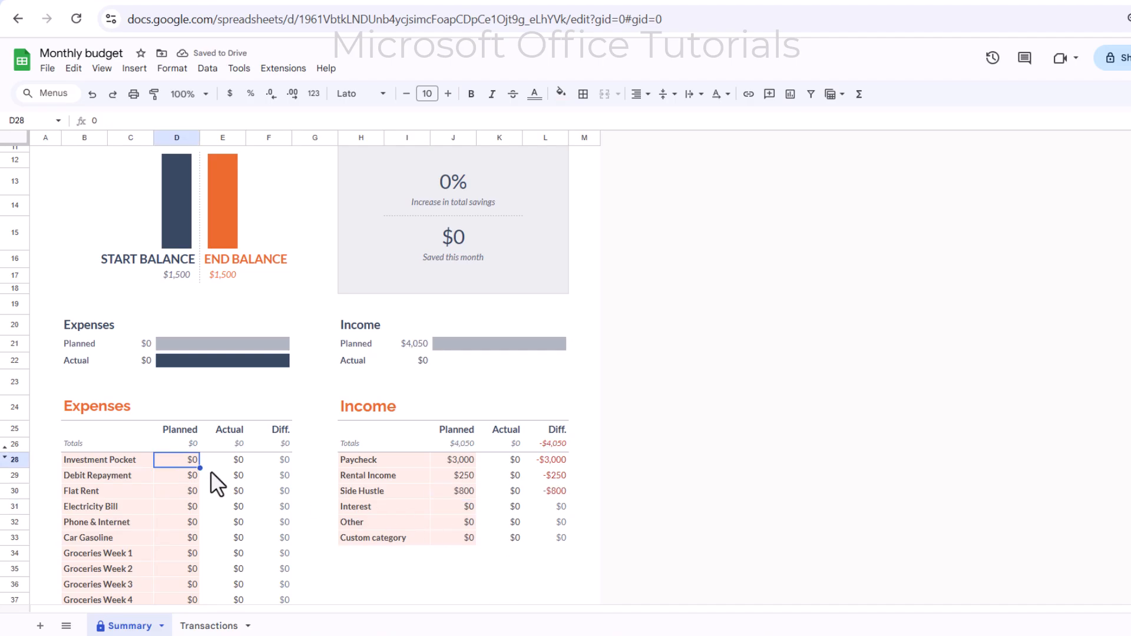
type("500")
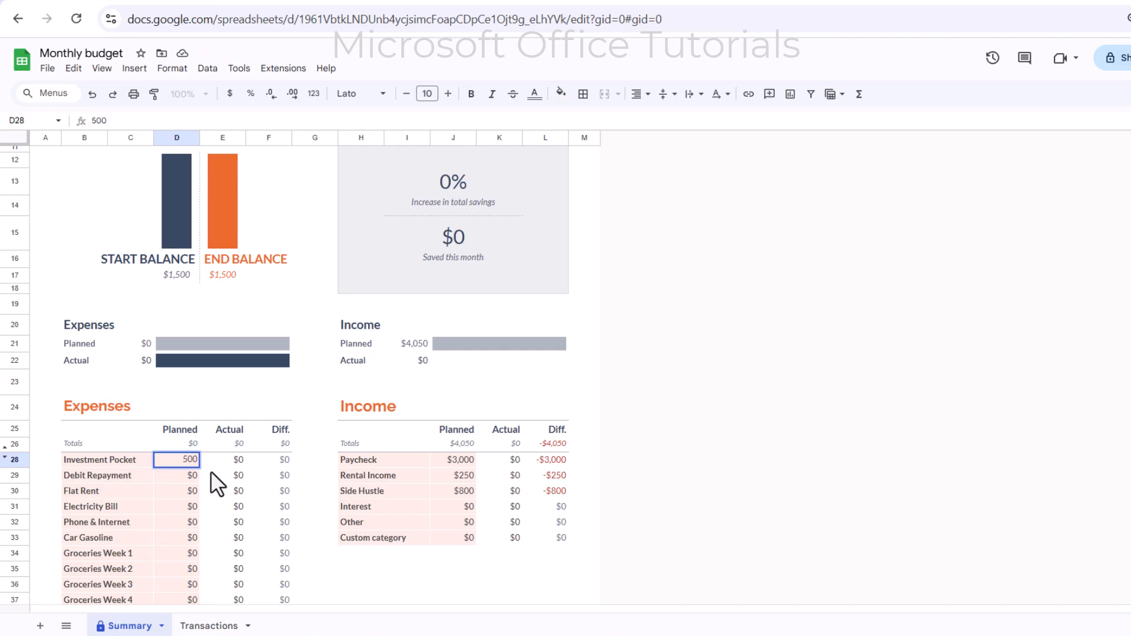
key("Return")
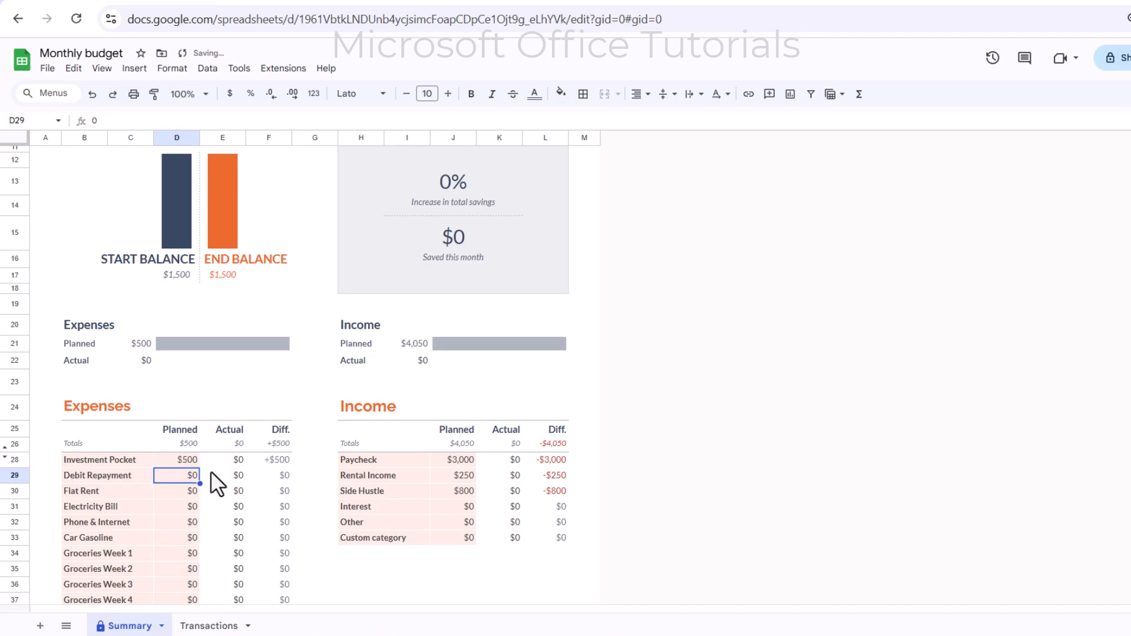
type("700")
key("Return")
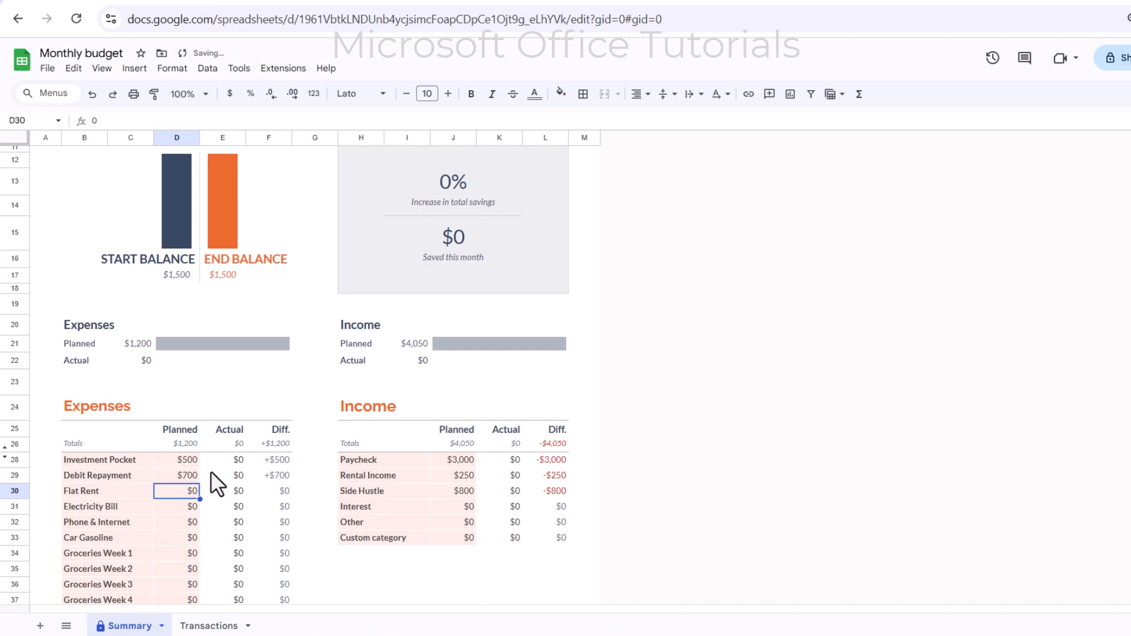
type("600")
key("Return")
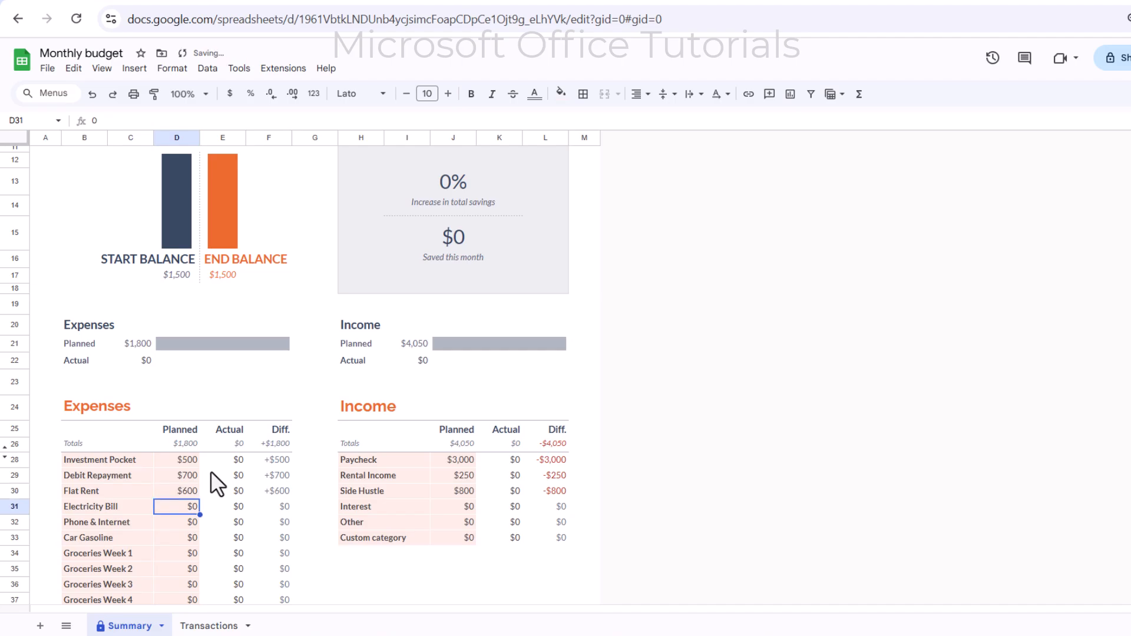
Set the planned expenses to 150 for Electricity Bill, 100 for Phone & Internet and 200 for Car Gasoline
type("150")
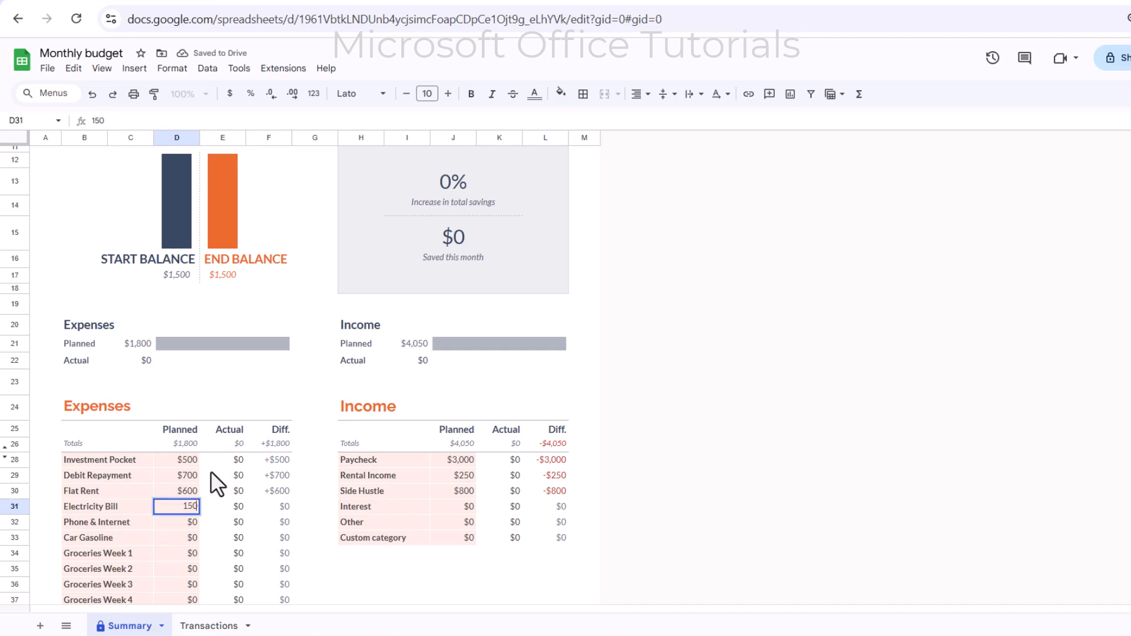
key("Return")
type("100")
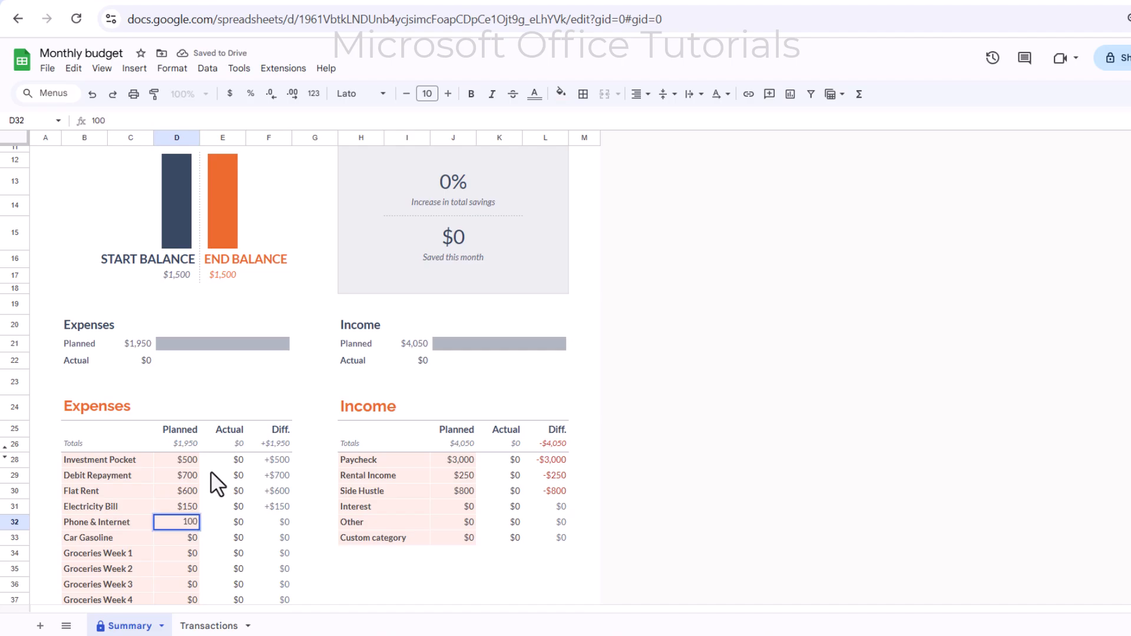
key("Return")
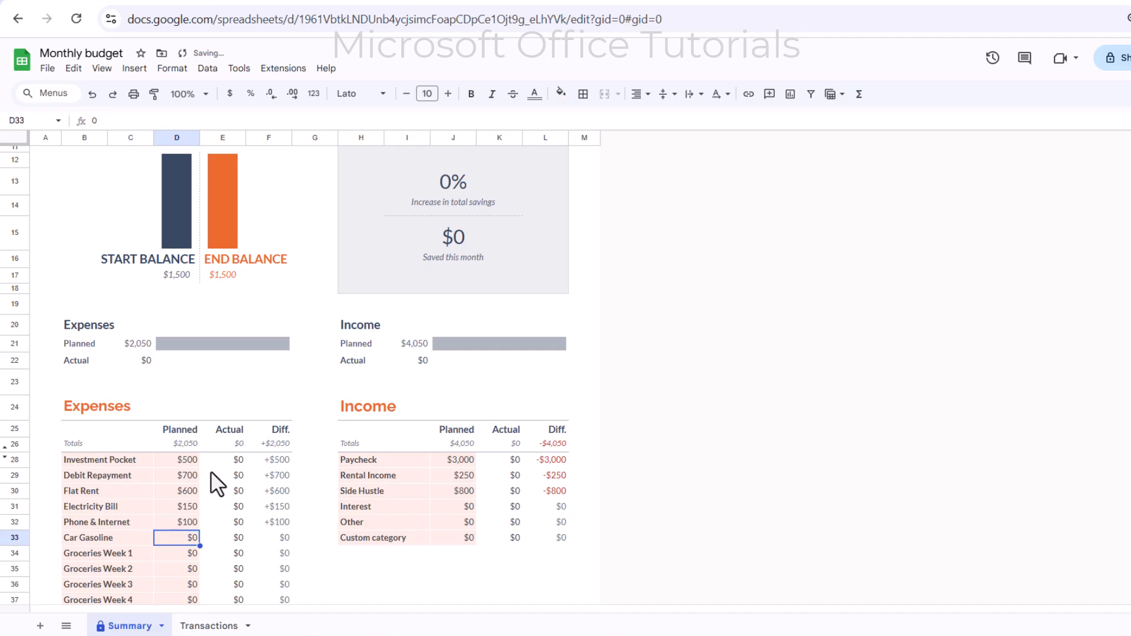
type("200")
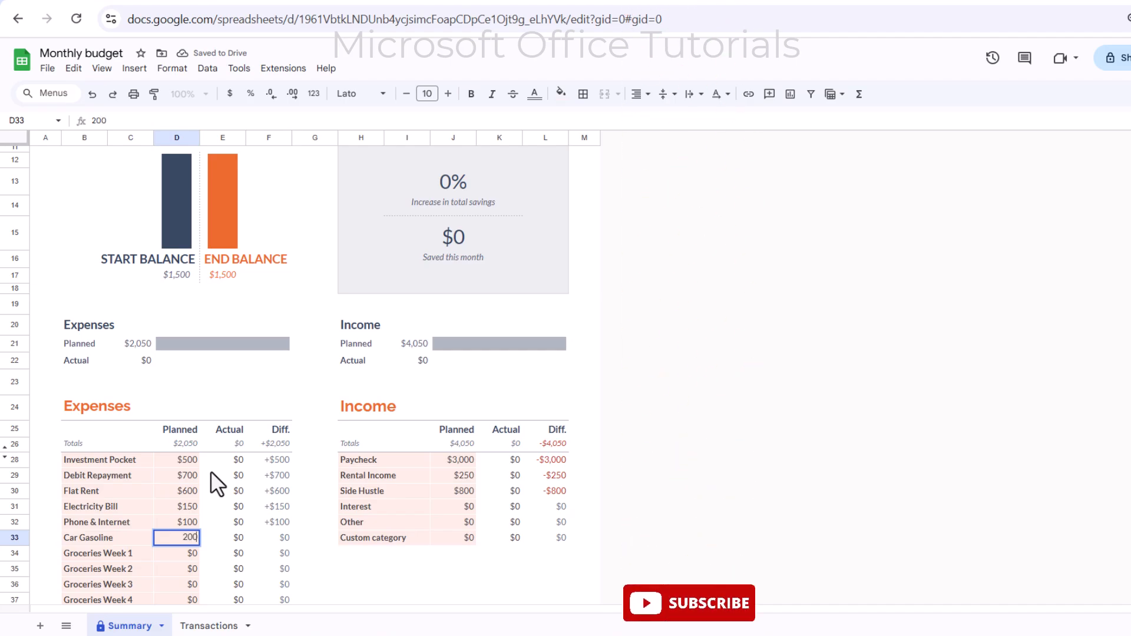
key("Return")
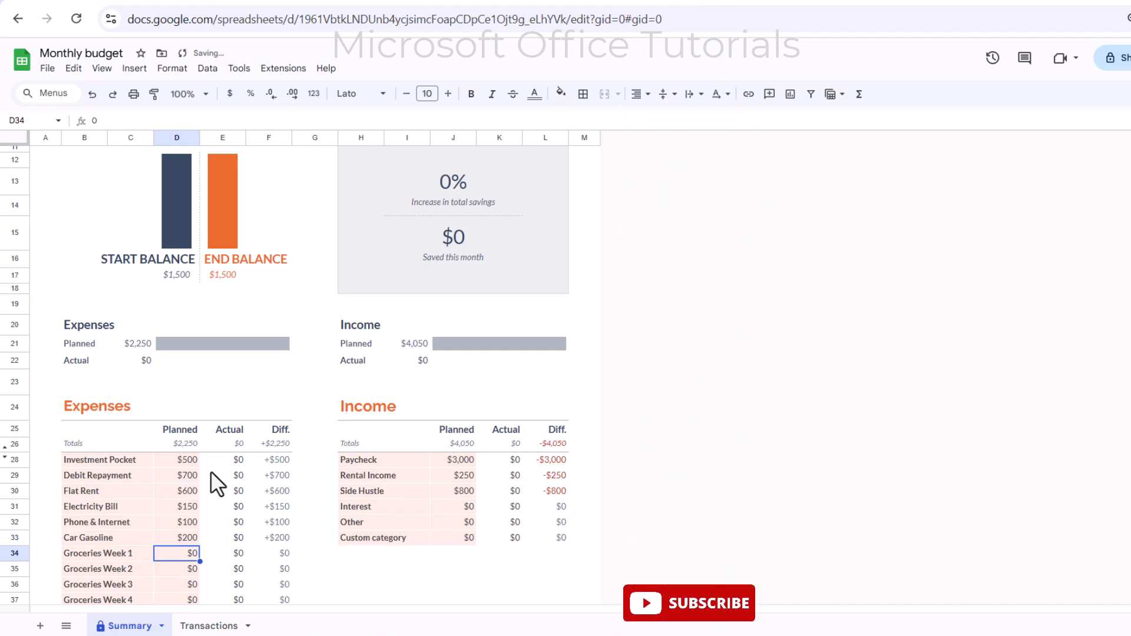
Set the planned amount for Groceries Week 1 to 250 and copy it to Groceries Weeks 2 to 4
type("250")
key("Return")
key("Up")
key("ctrl+c")
key("Down")
key("shift+Down")
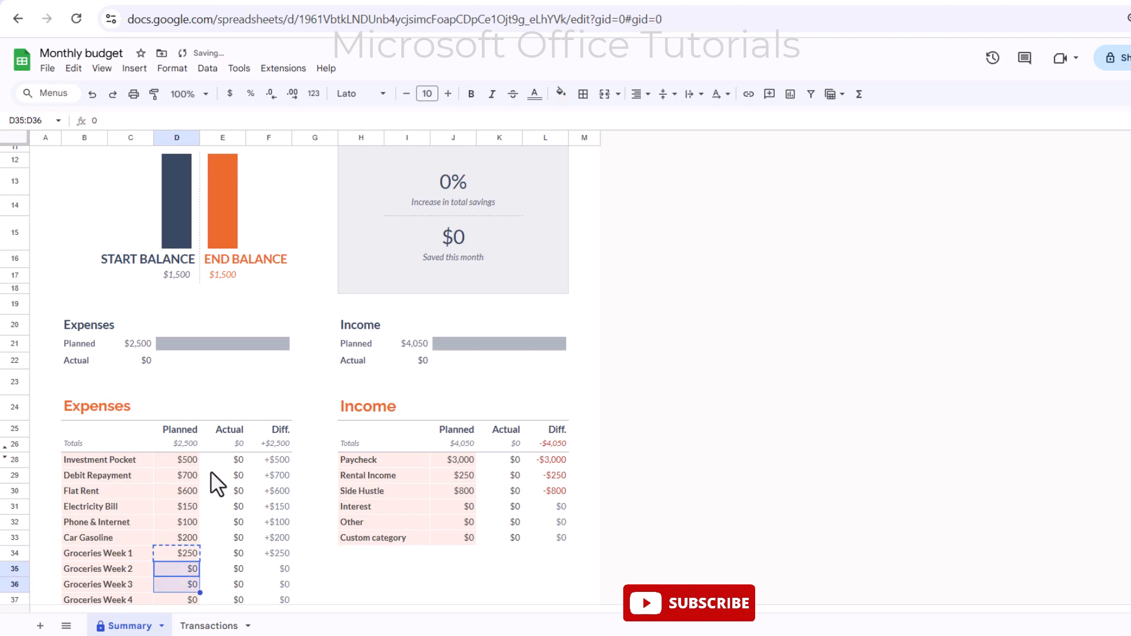
key("shift+Down")
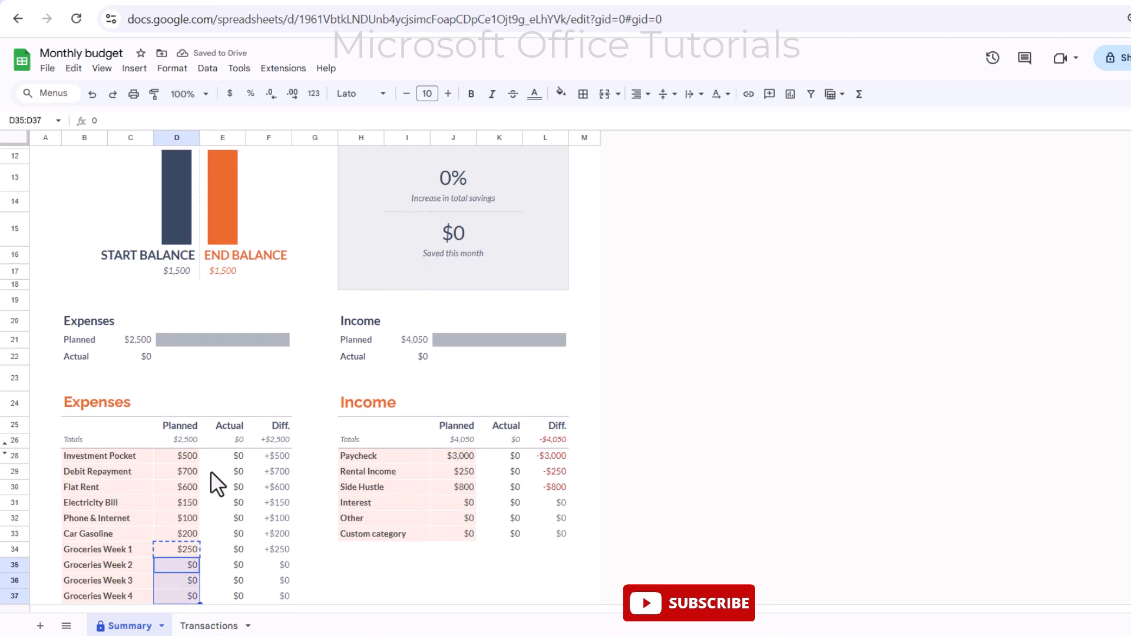
key("ctrl+v")
Set the planned expense for Restaurants to 200 and review the planned amounts in both tables
scroll(215, 504, "down", 5)
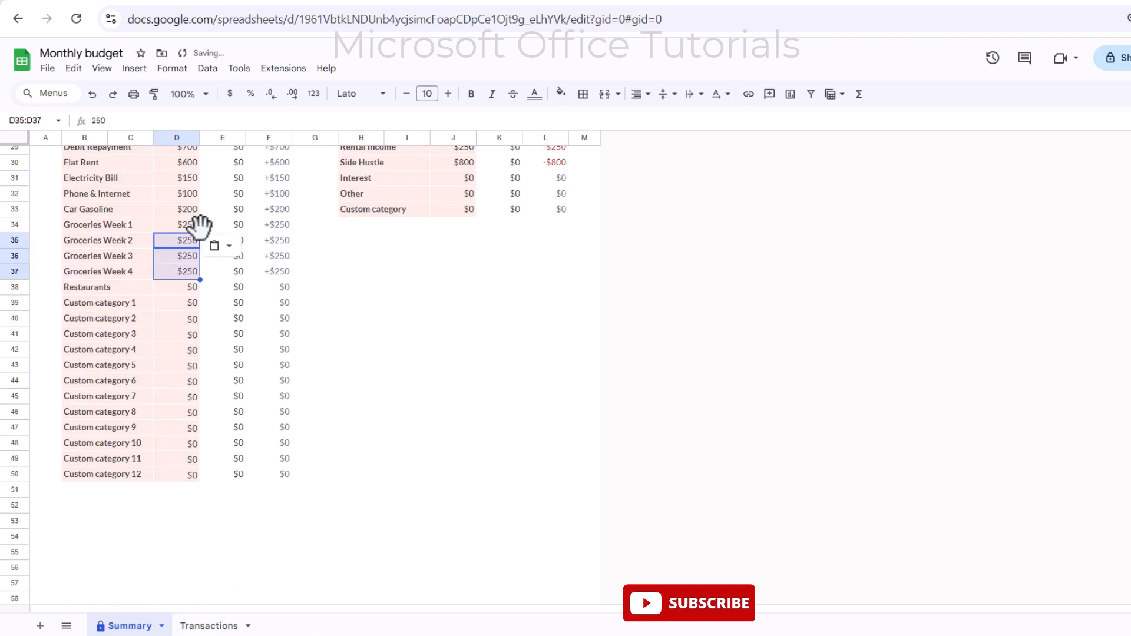
left_click(179, 284)
type("00")
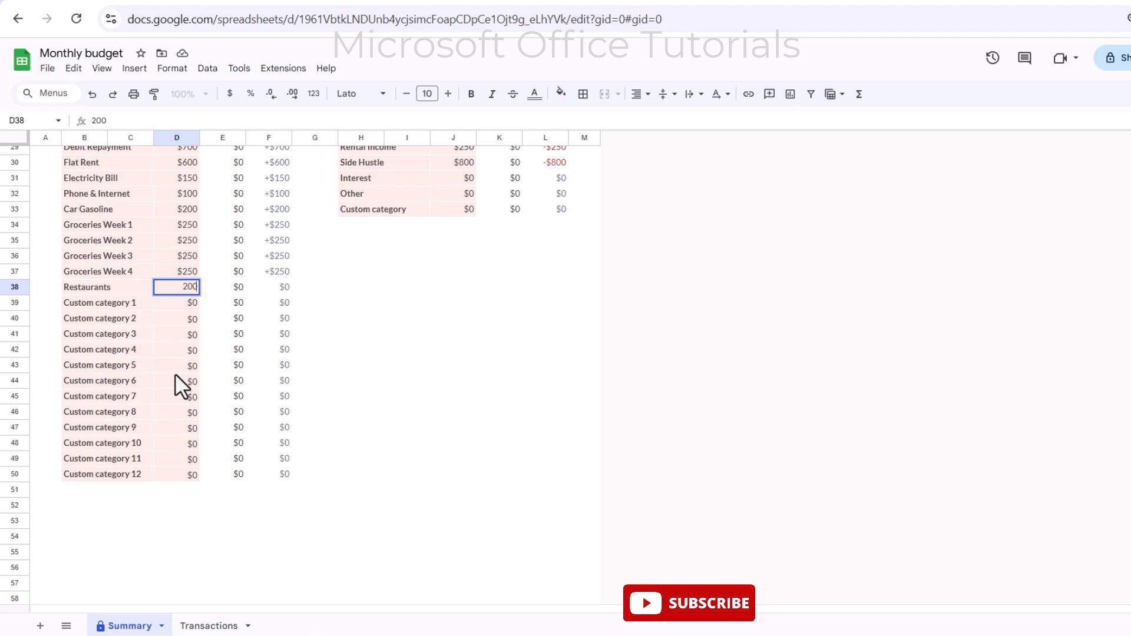
key("Return")
scroll(183, 368, "up", 3)
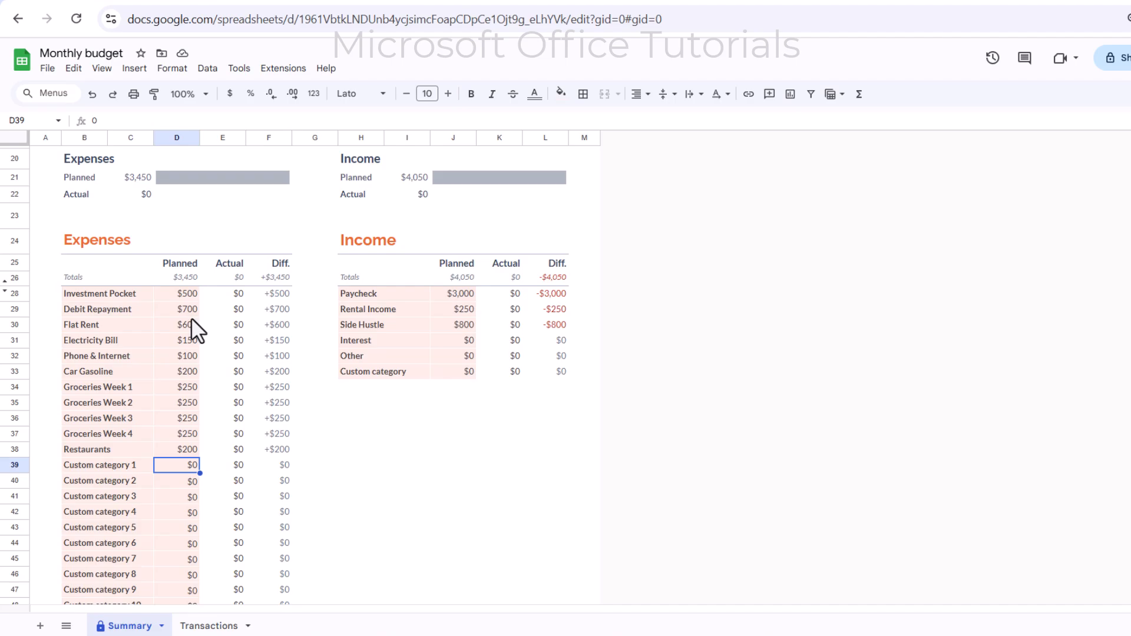
scroll(191, 318, "up", 3)
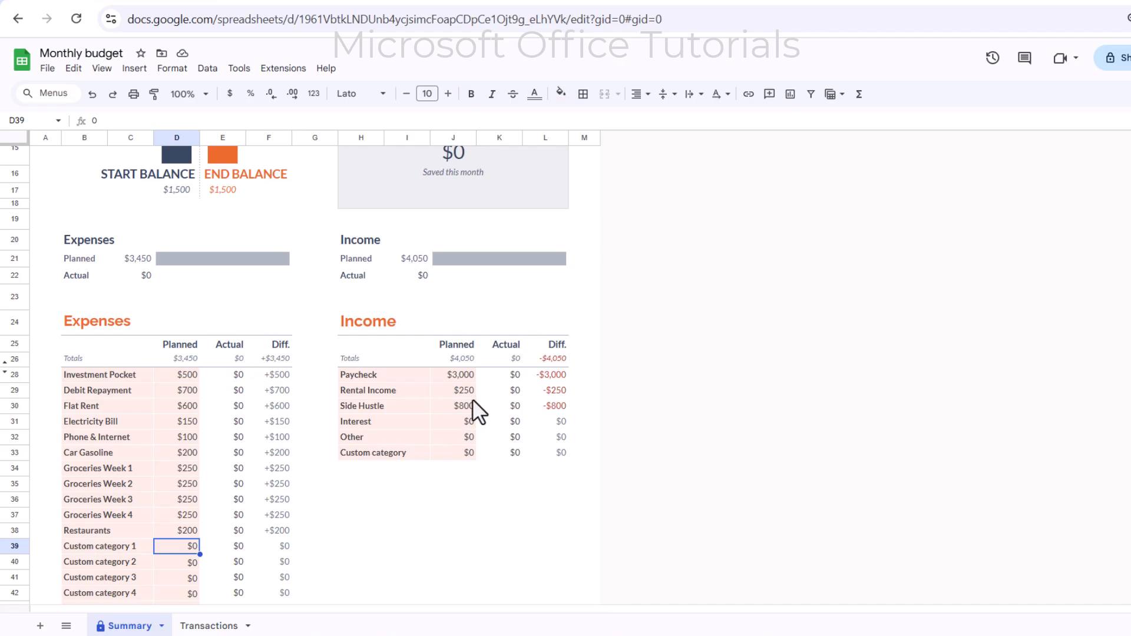
In the Transactions sheet, set the date of the Paycheck income entry to 2/3/2025
left_click(224, 626)
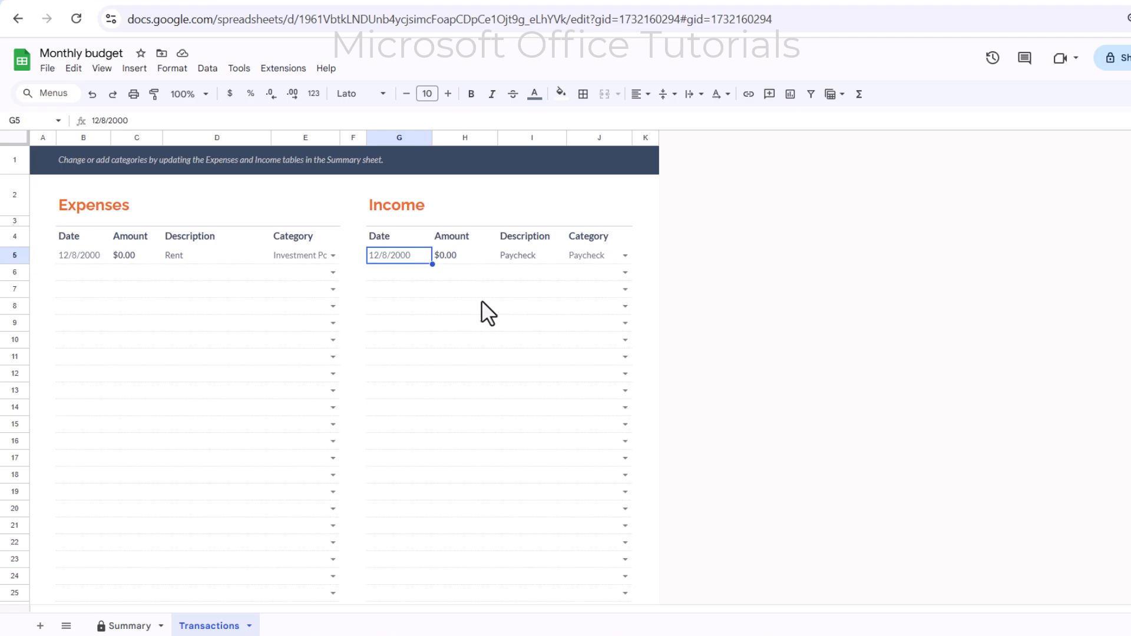
double_click(406, 252)
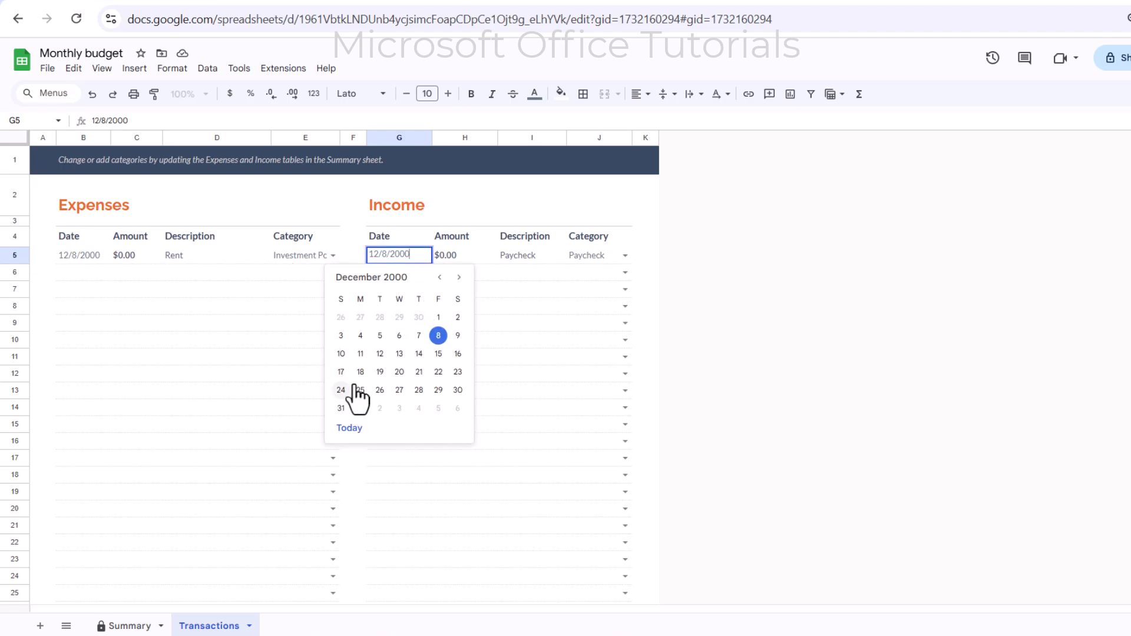
left_click(349, 427)
double_click(405, 255)
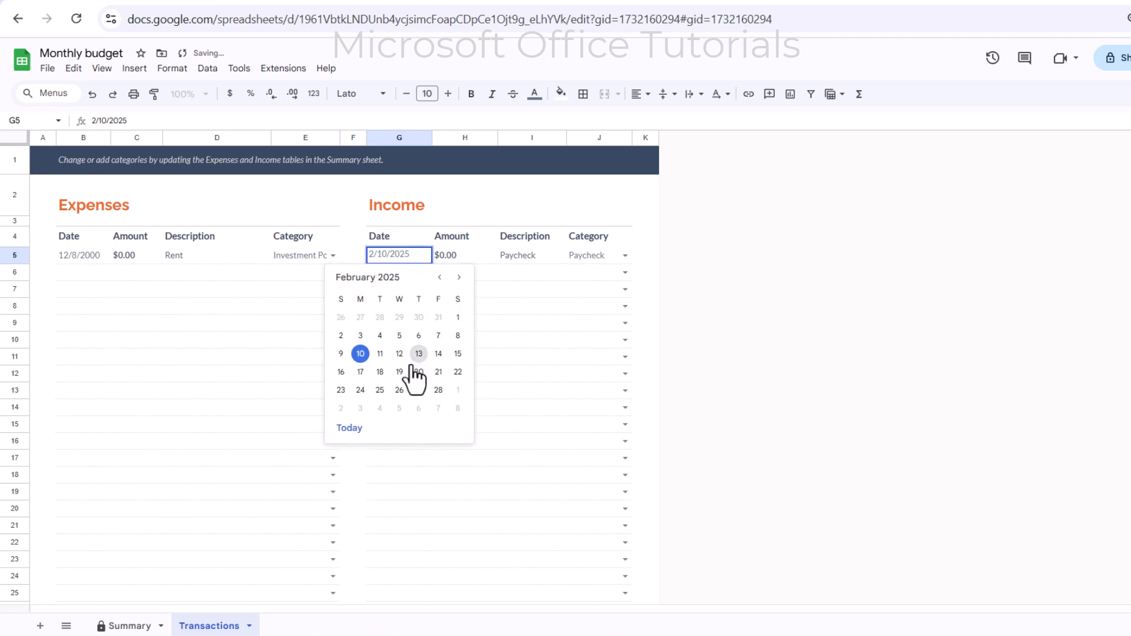
left_click(359, 337)
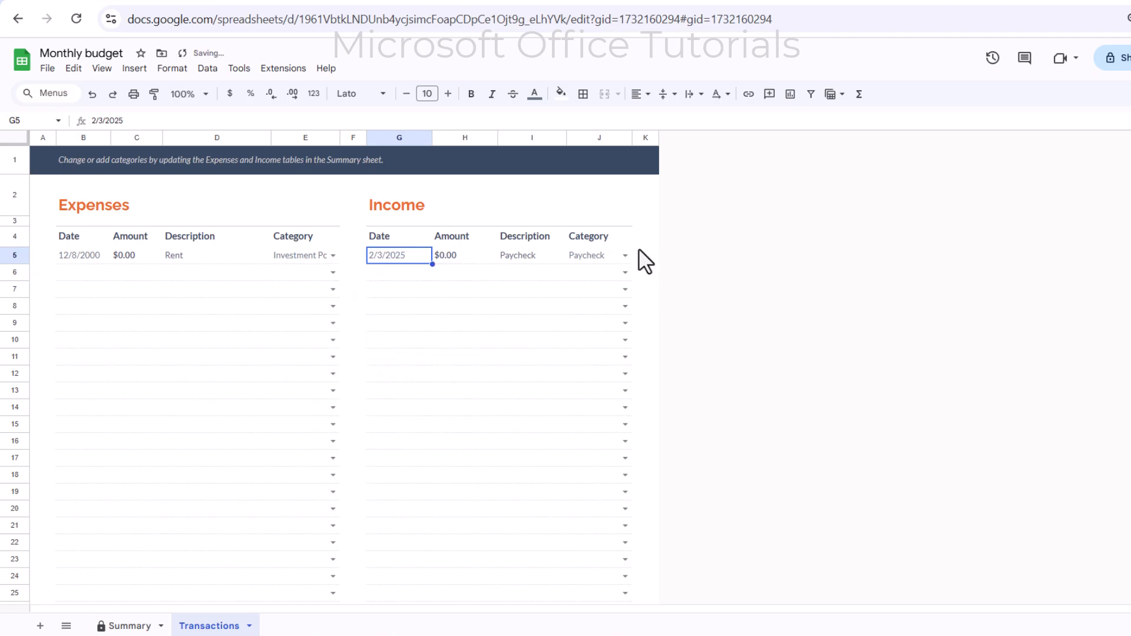
Set the amount of the Paycheck income transaction to 3,000
left_click(577, 256)
left_click(525, 257)
left_click(450, 253)
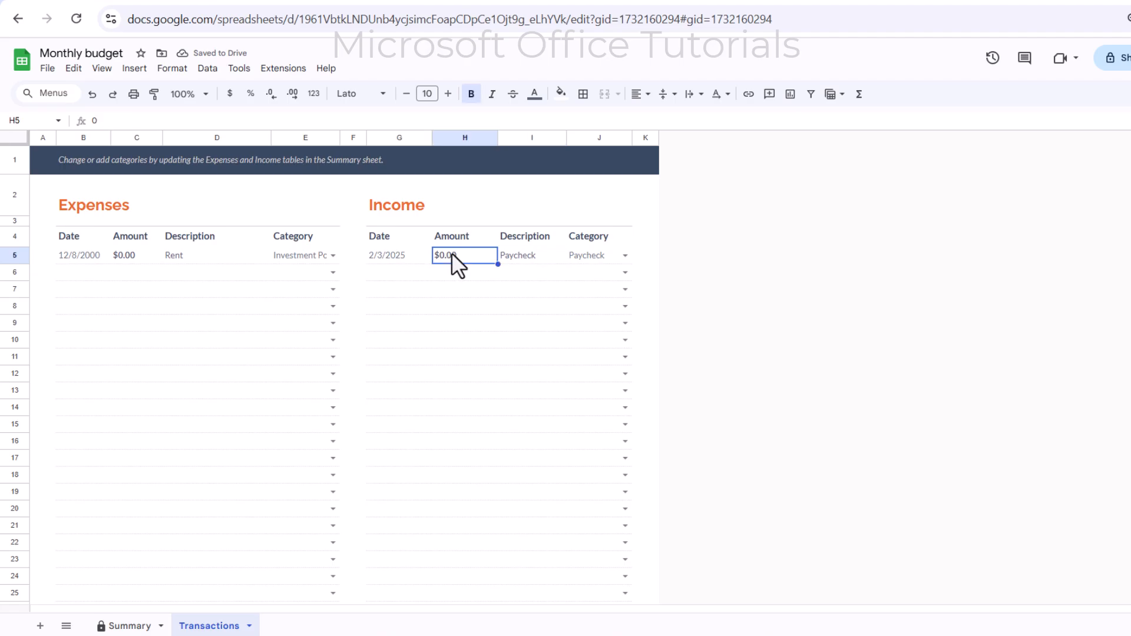
type("3,000")
key("Return")
Make the Paycheck description reference its category with the formula =J5, and fill it down the Income Description column to about row 20
left_click(525, 273)
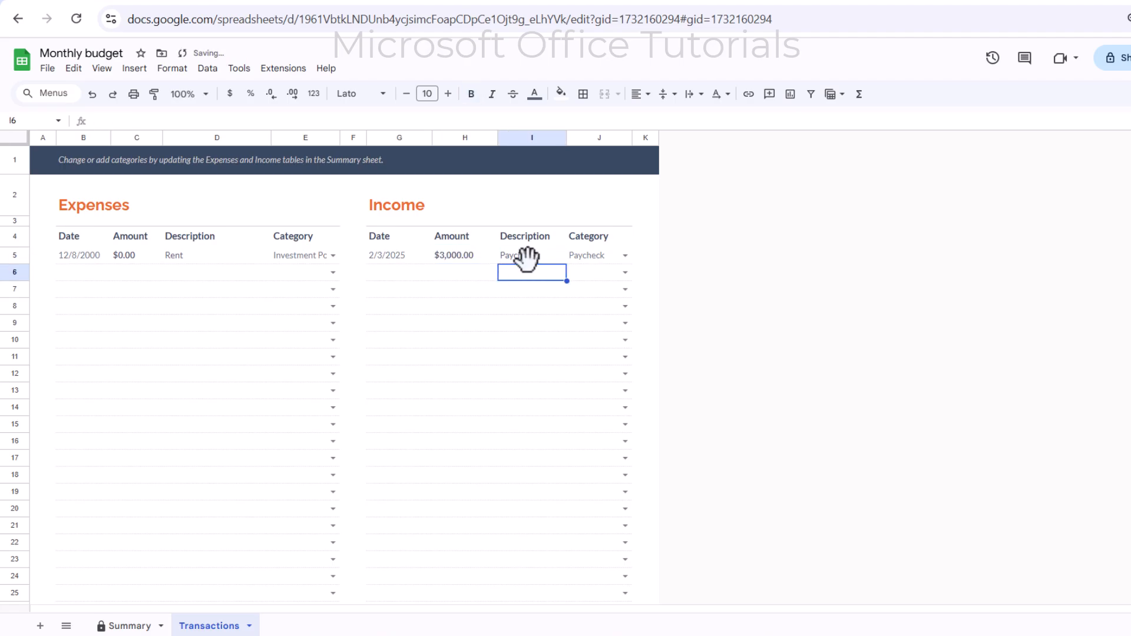
left_click(527, 255)
type("=")
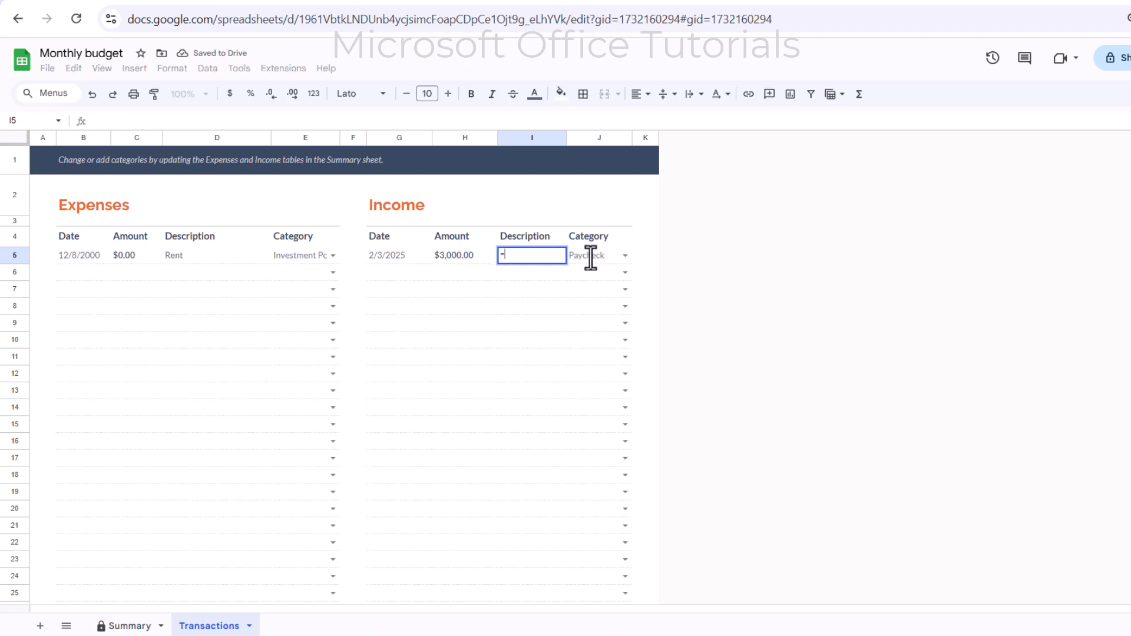
left_click(590, 256)
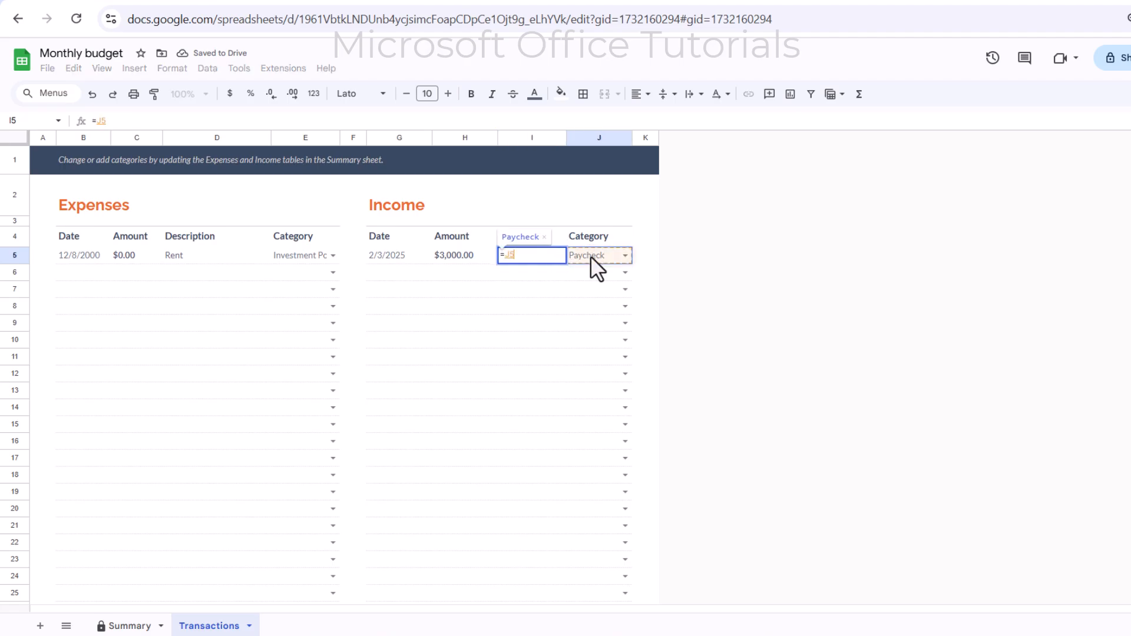
key("Return")
left_click(535, 253)
left_click_drag(566, 263, 546, 508)
Add a second income transaction in row 6 with the category Rental Income and an amount of 250
left_click(621, 269)
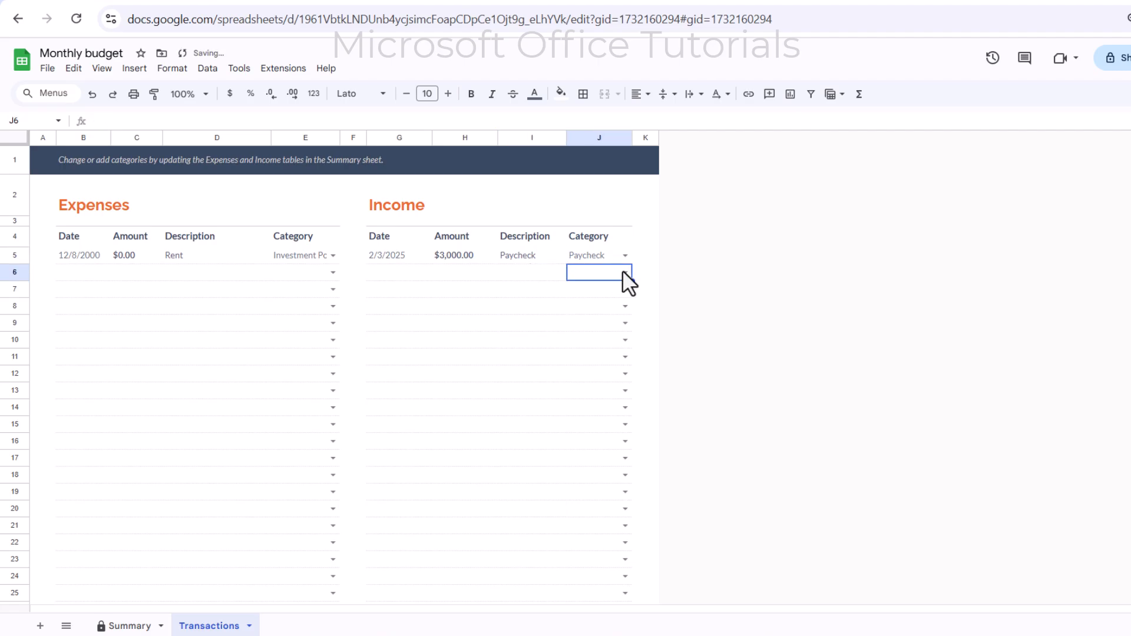
left_click(623, 271)
left_click(574, 308)
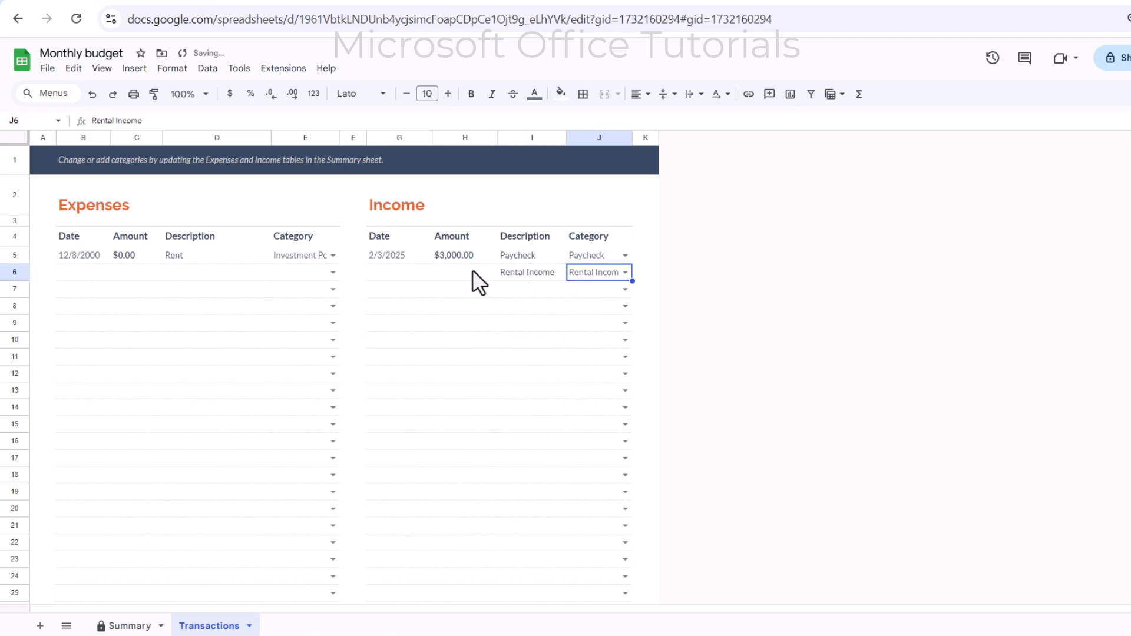
left_click(455, 273)
type("250")
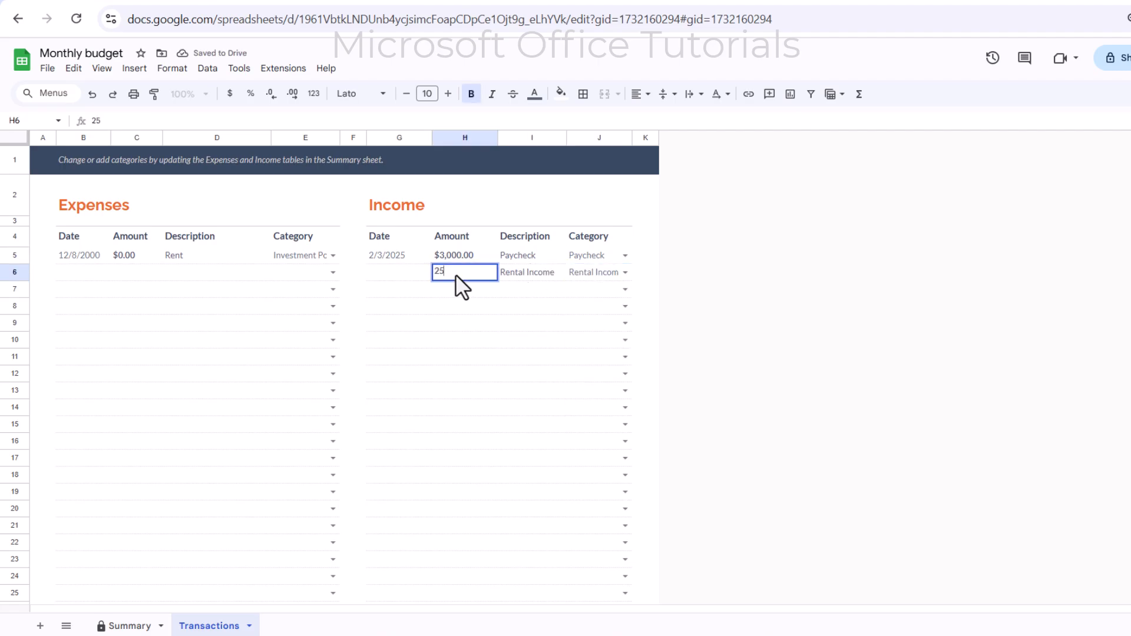
key("Return")
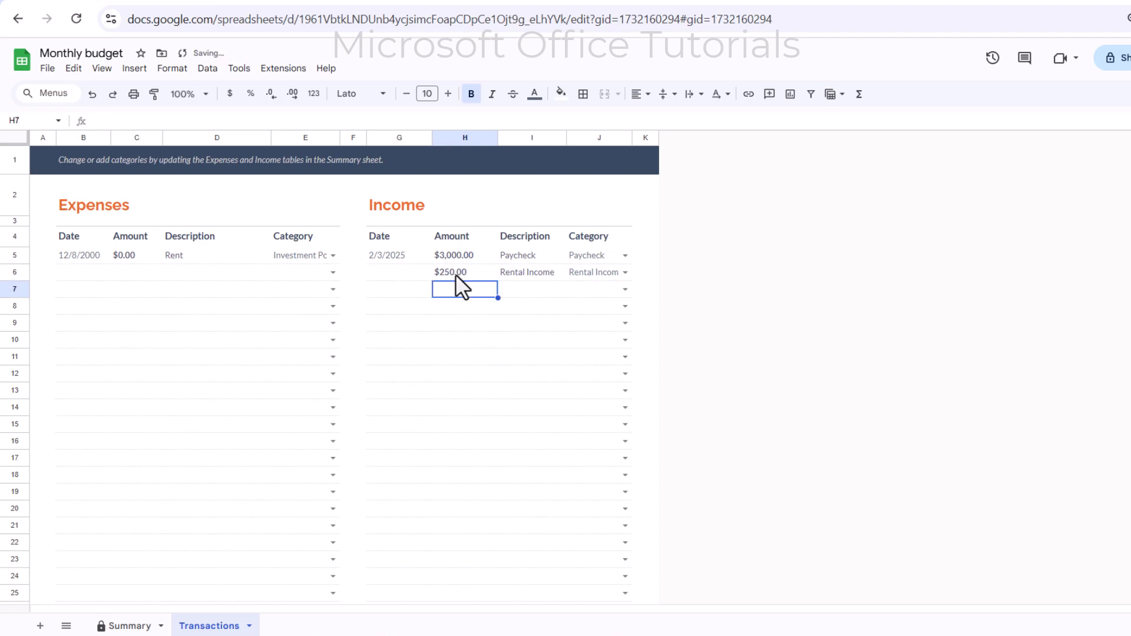
Copy the Paycheck date to the Rental Income transaction in row 6 and change it to 2/5/2025
left_click(389, 255)
left_click(395, 275)
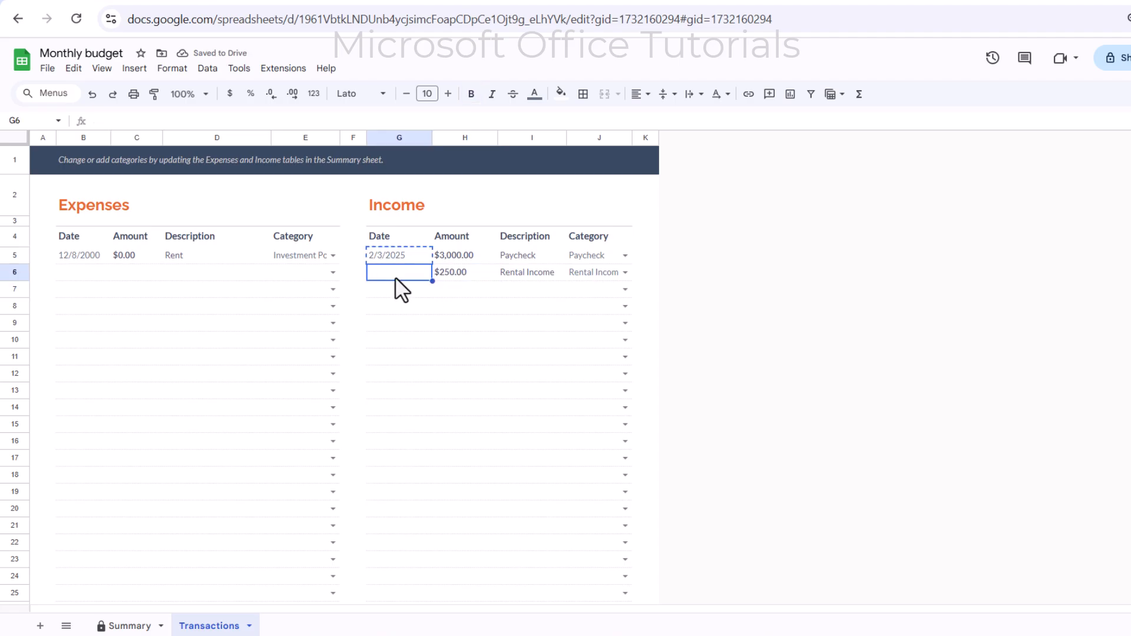
key("ctrl+v")
key("Return")
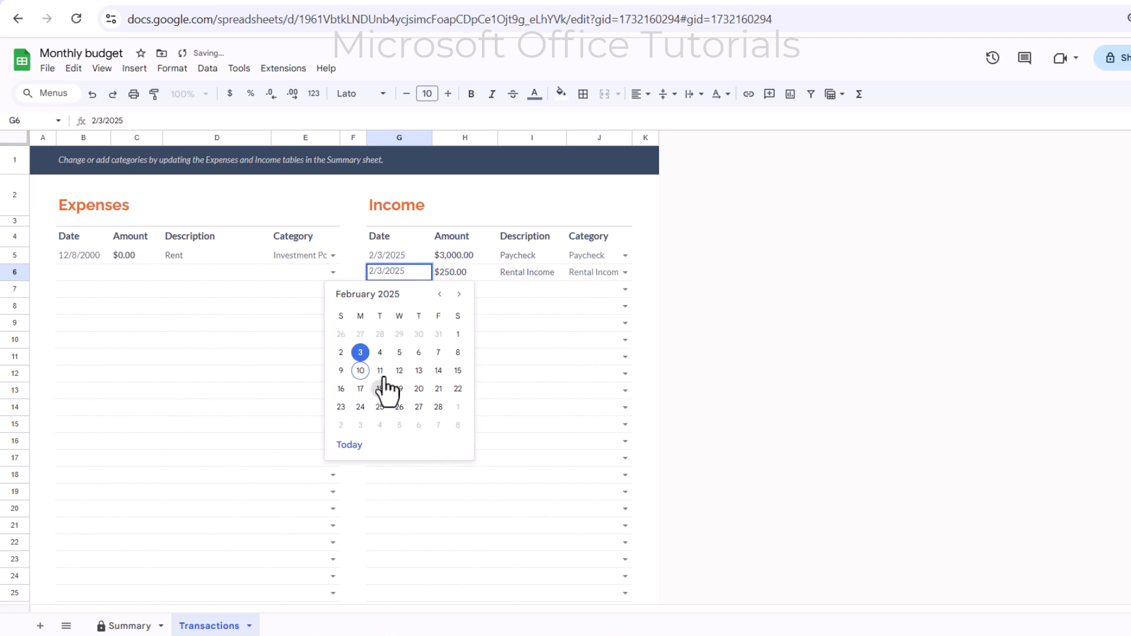
left_click(397, 351)
left_click_drag(398, 352, 401, 335)
Copy the Rental Income date to the empty income row 7 and change it to 2/20/2025
left_click(397, 275)
key("ctrl+c")
left_click(410, 289)
key("ctrl+v")
key("Return")
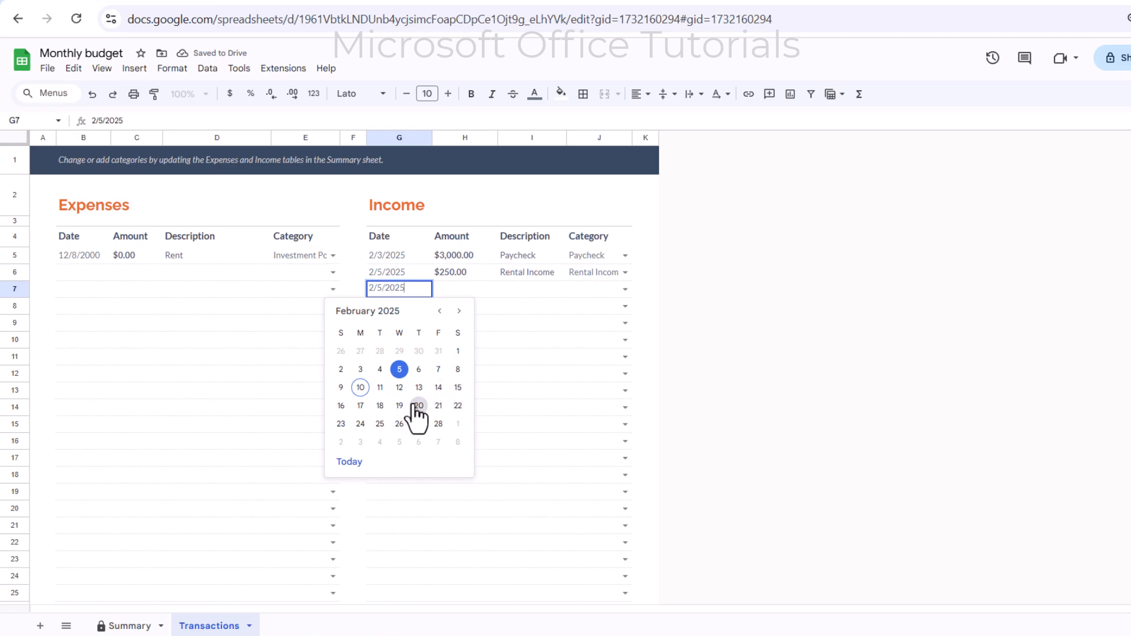
left_click(418, 405)
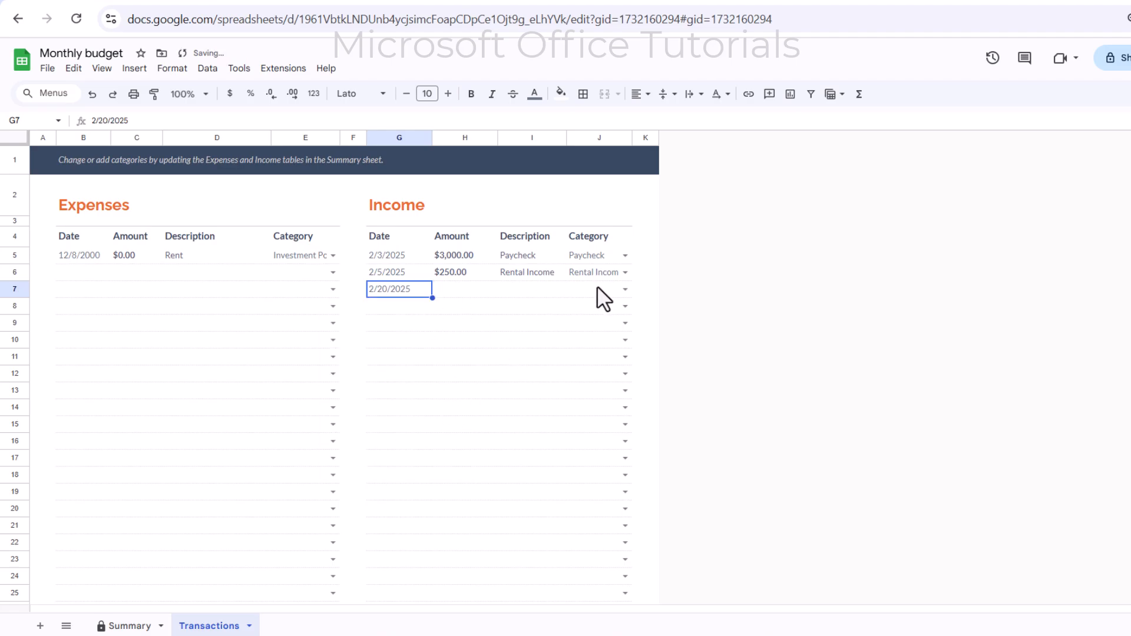
Categorize the income transaction in row 7 as Side Hustle, check its planned amount in the Summary sheet, and set its actual amount to 700
left_click(625, 288)
left_click(606, 346)
left_click(467, 289)
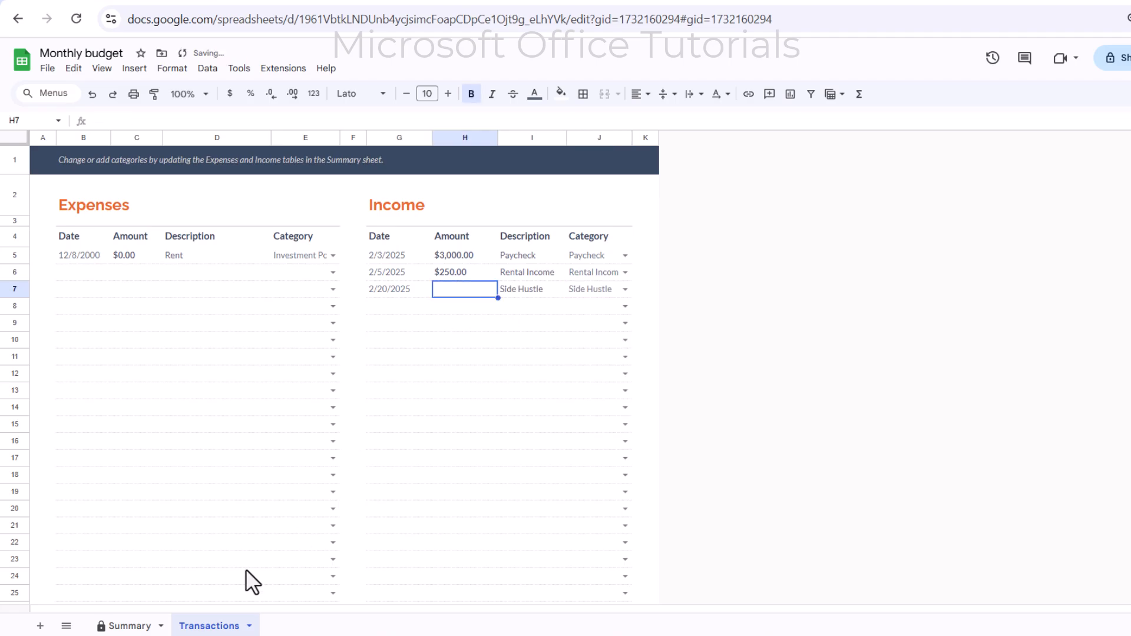
left_click(138, 624)
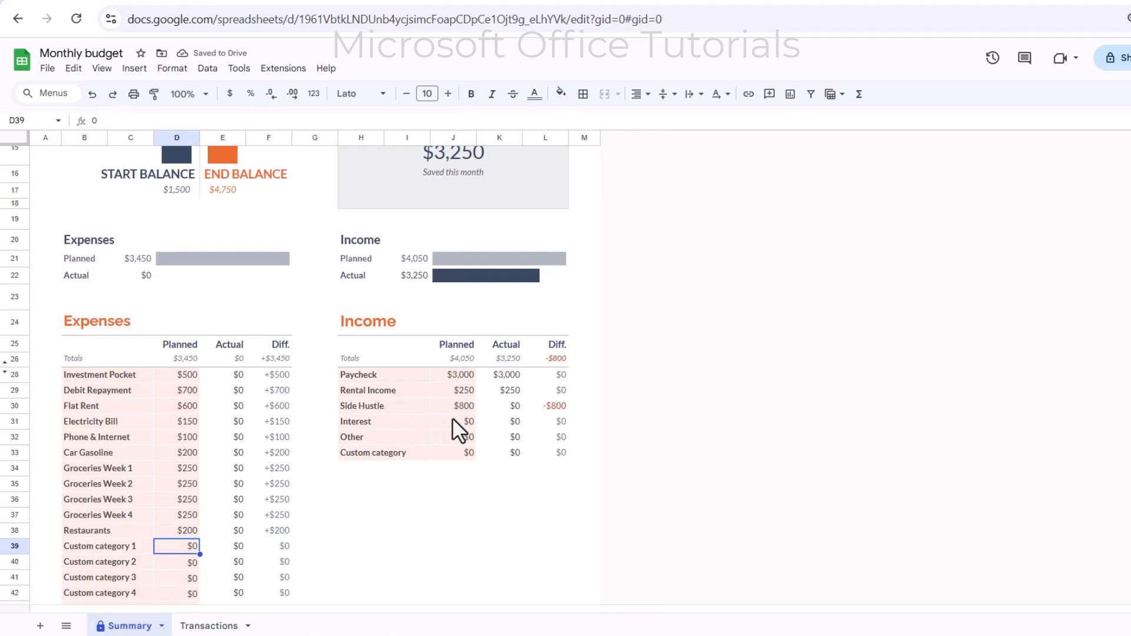
left_click(200, 625)
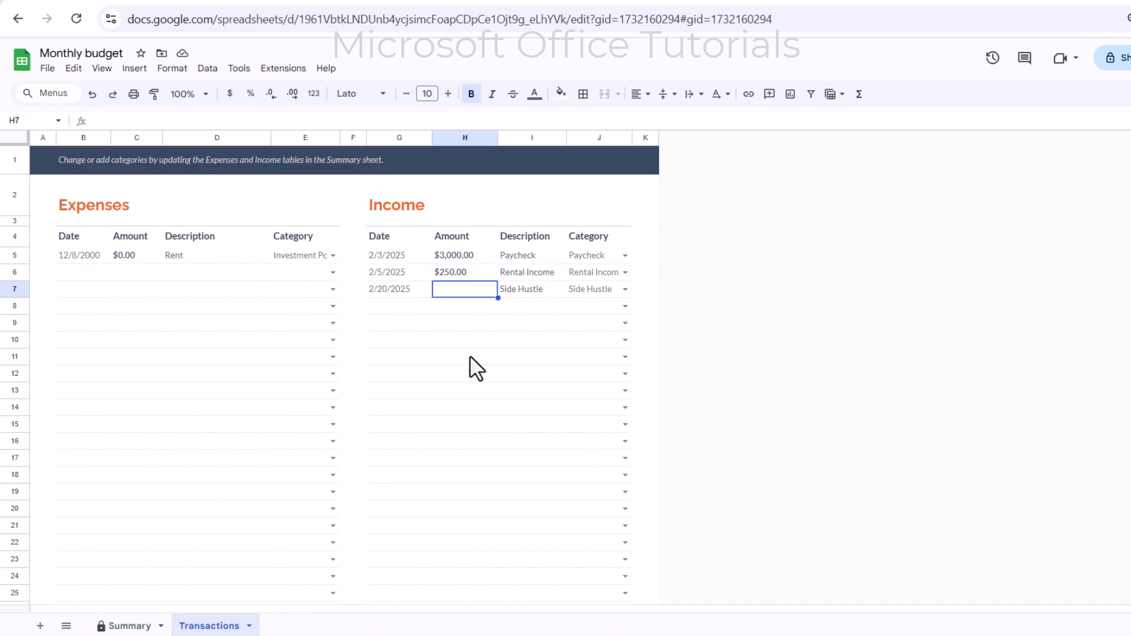
type("700")
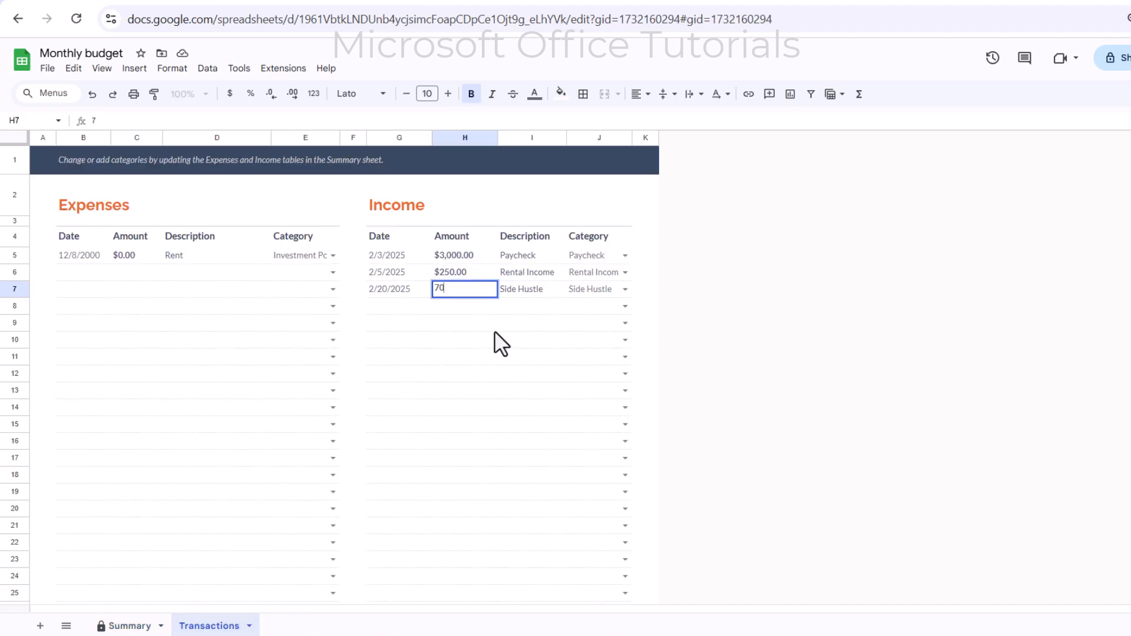
key("Return")
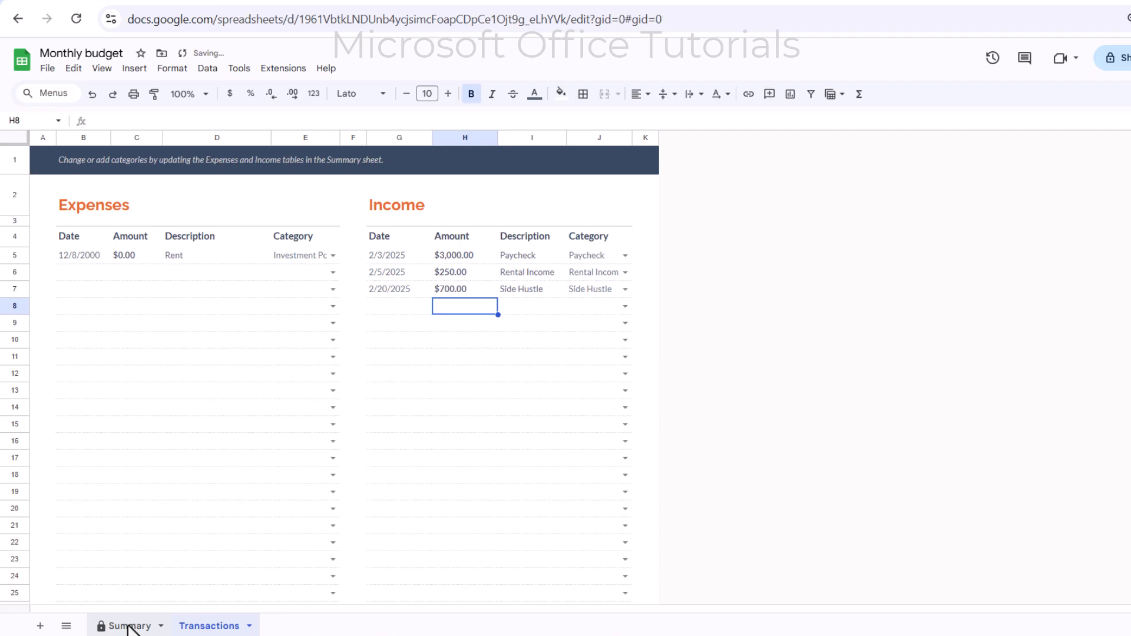
Compare planned and actual income and review the balances and savings in the Summary sheet
left_click(127, 626)
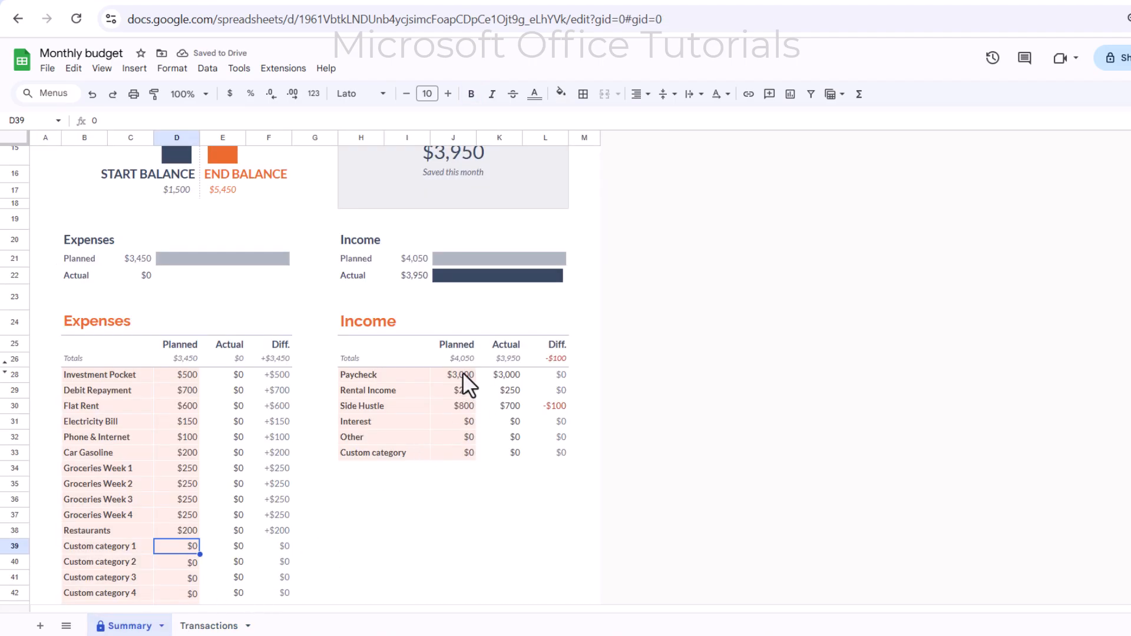
scroll(420, 463, "up", 2)
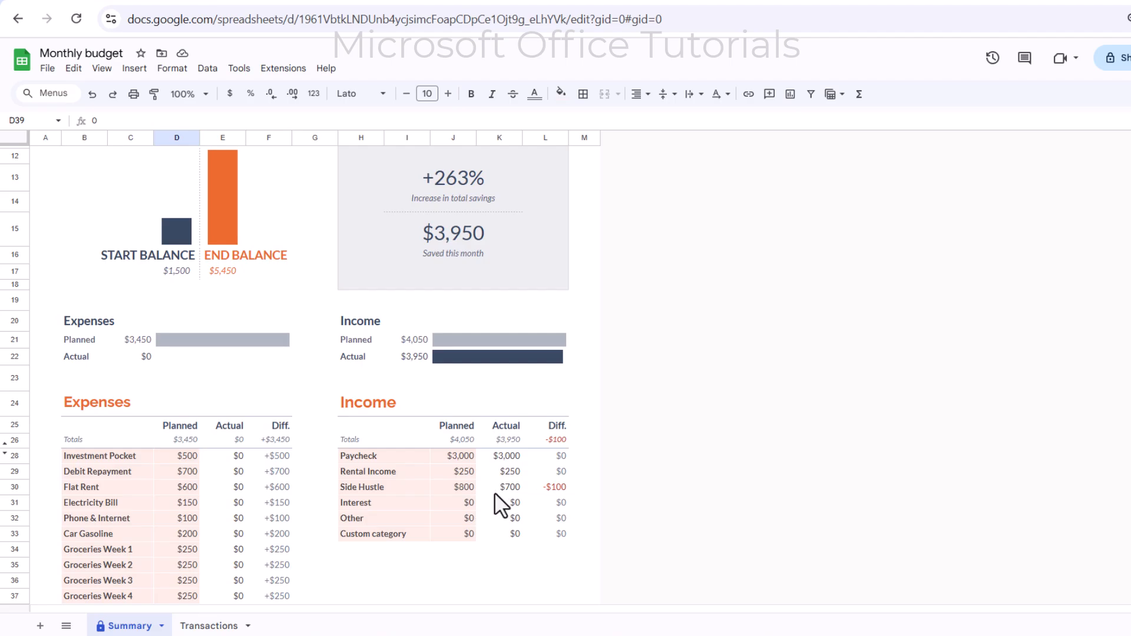
scroll(494, 492, "down", 3)
In the Transactions sheet, replace the first expense description with the formula =E5 and fill it down the Description column to about row 21
left_click(210, 625)
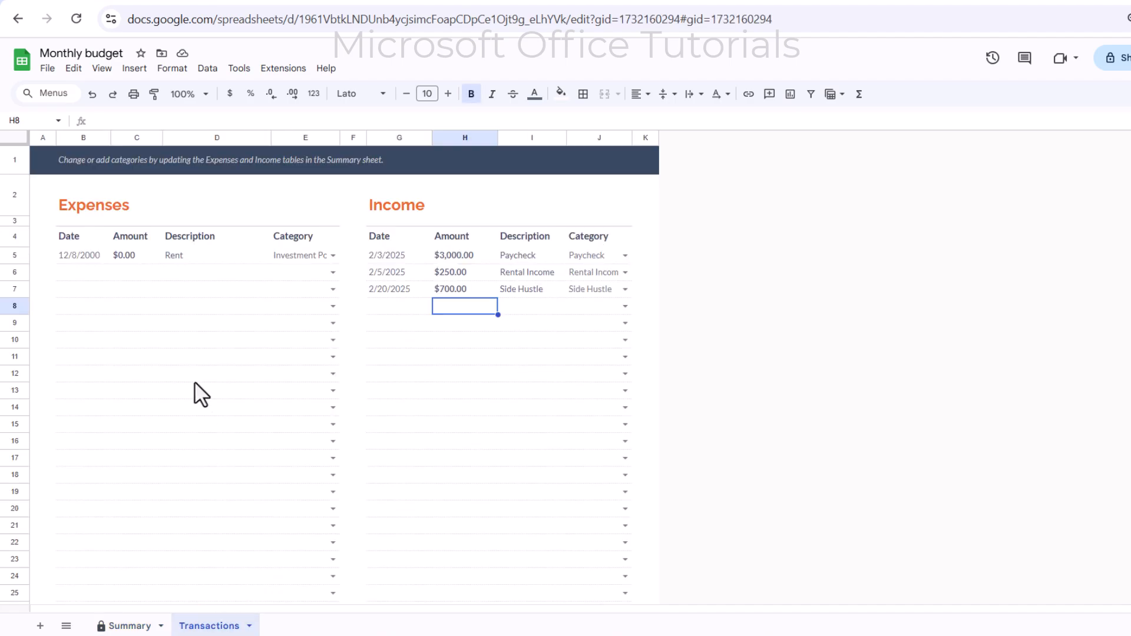
left_click(208, 258)
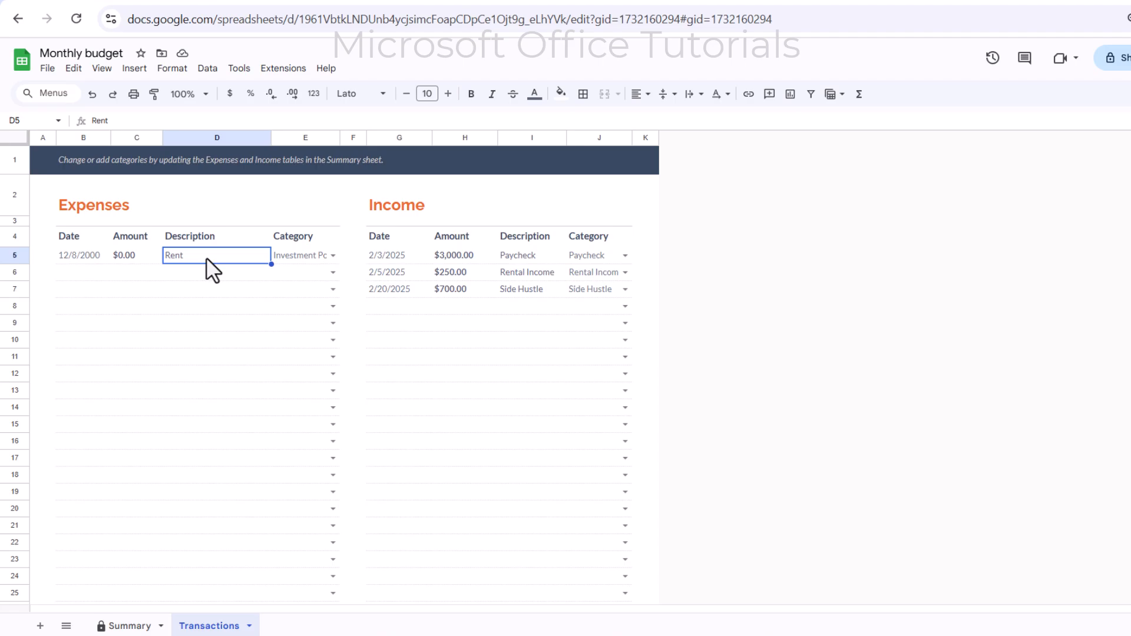
type("Inv")
key("Return")
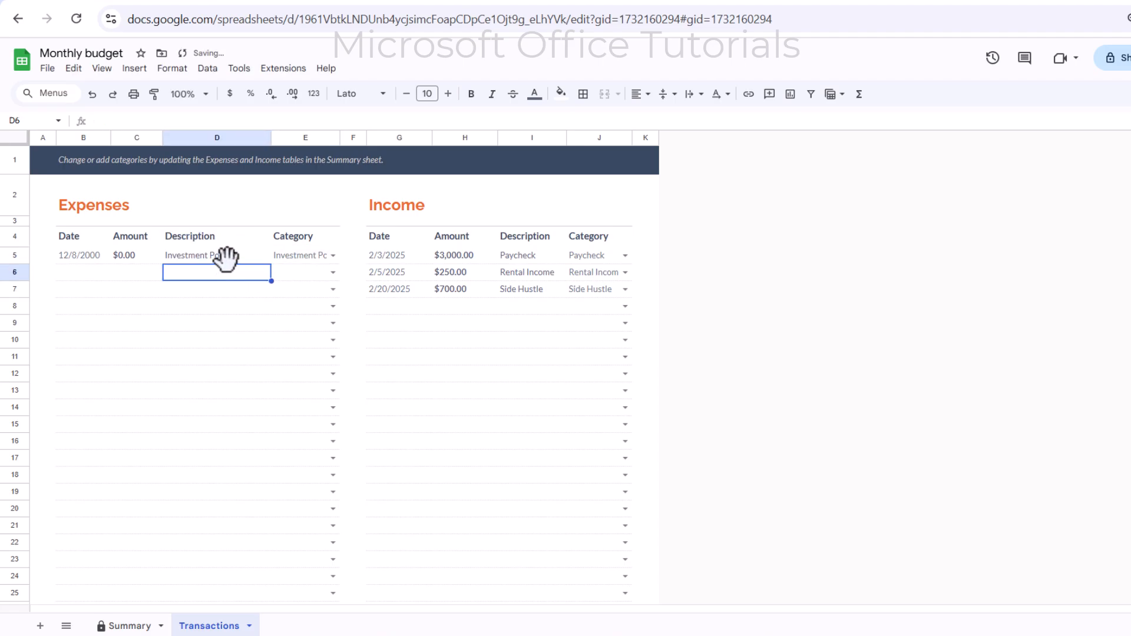
left_click(261, 263)
left_click_drag(270, 264, 263, 506)
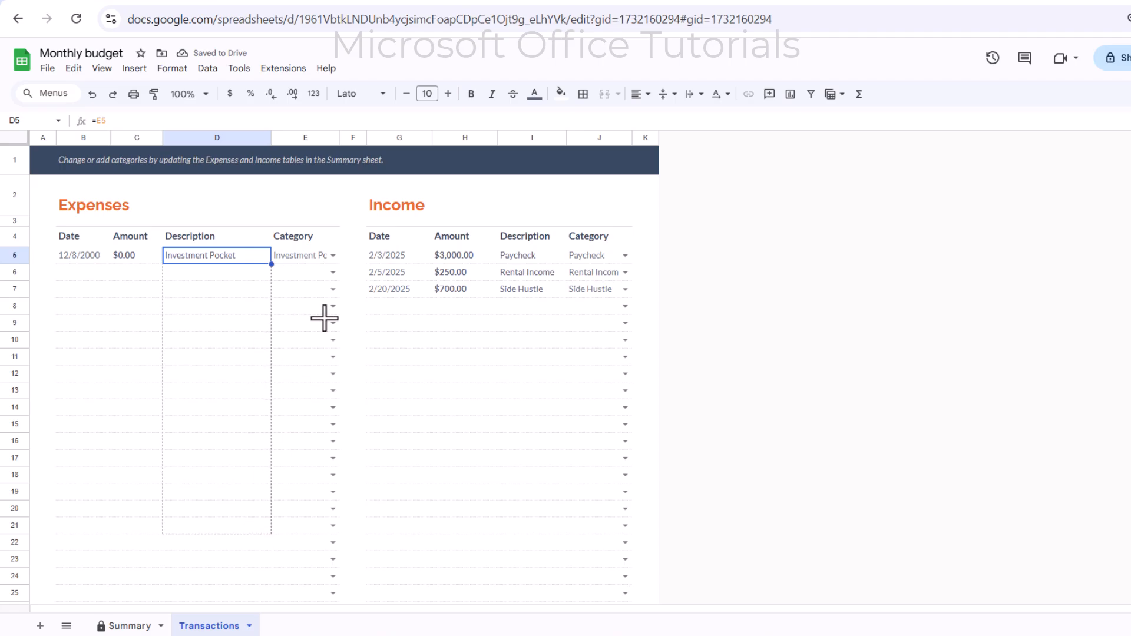
Assign the expense categories Debit Repayment, Flat Rent, Electricity Bill, Phone & Internet and Car Gasoline to rows 6 through 10
left_click(333, 255)
left_click(399, 341)
left_click(334, 272)
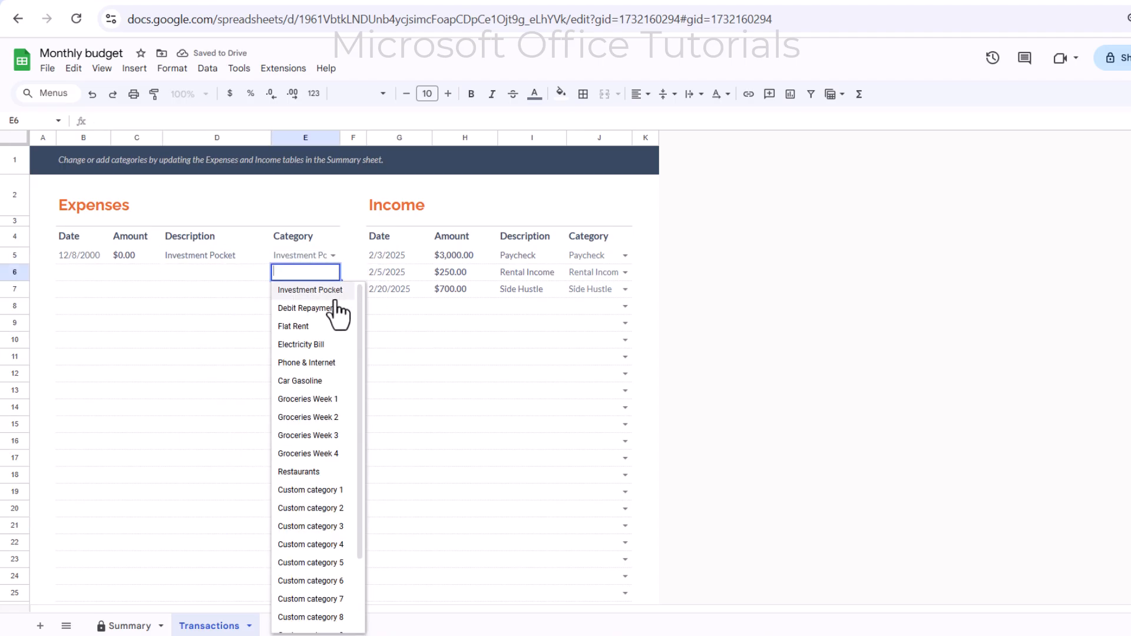
left_click(330, 303)
left_click(333, 289)
left_click(321, 343)
left_click(333, 307)
left_click(321, 378)
left_click(333, 323)
left_click(318, 417)
left_click(332, 340)
left_click(320, 448)
Assign the expense categories Groceries Week 1, 2, 3 and 4 and Restaurants to rows 11 through 15
left_click(333, 356)
left_click(331, 390)
left_click(333, 424)
left_click(319, 623)
left_click(224, 441)
Set the Investment Pocket expense date to 2/3/2025 and copy that date to the other expenses in B6:B15
double_click(89, 257)
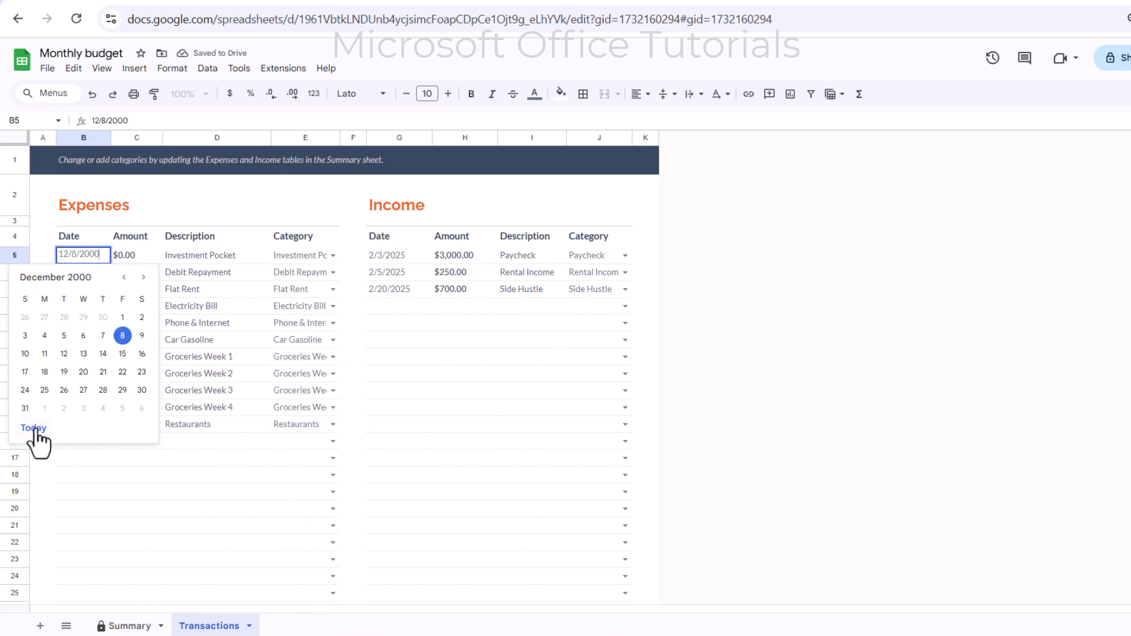
left_click(33, 428)
left_click(43, 353)
left_click_drag(88, 273, 86, 430)
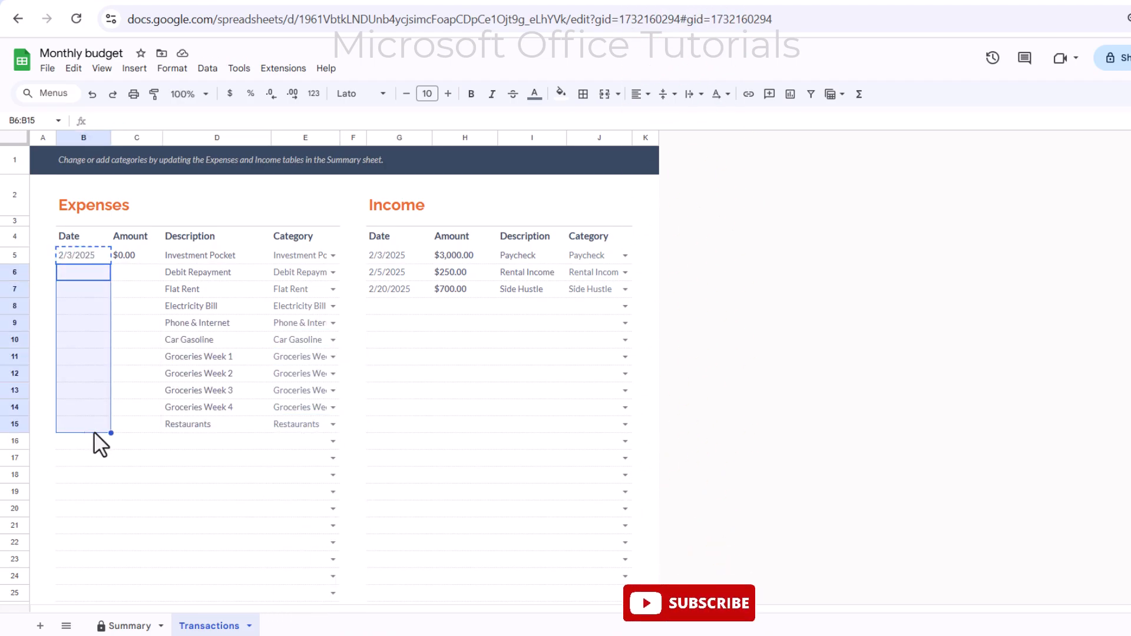
type("2/3/2025 2/3/2025 2/3/2025 2/3/2025 2/3/2025 2/3/2025 2/3/2025 2/3/2025 2/3/2025 2/3/2025")
Enter the expense amounts 600 for Investment Pocket, 700 for Debit Repayment and 600 for Flat Rent
left_click(139, 255)
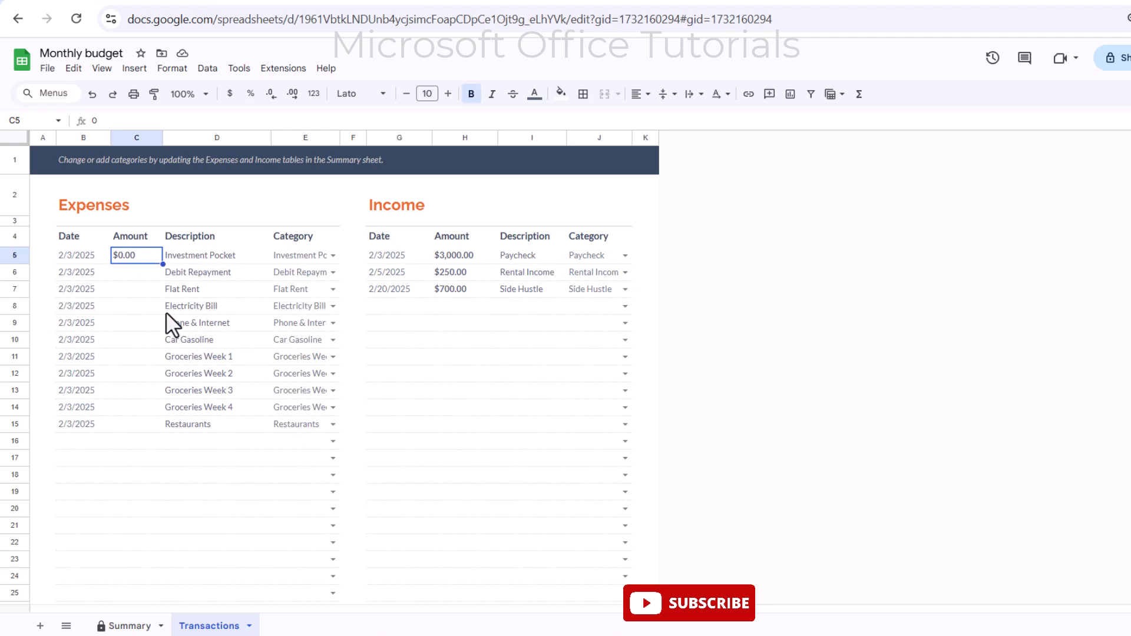
type("600")
key("Return")
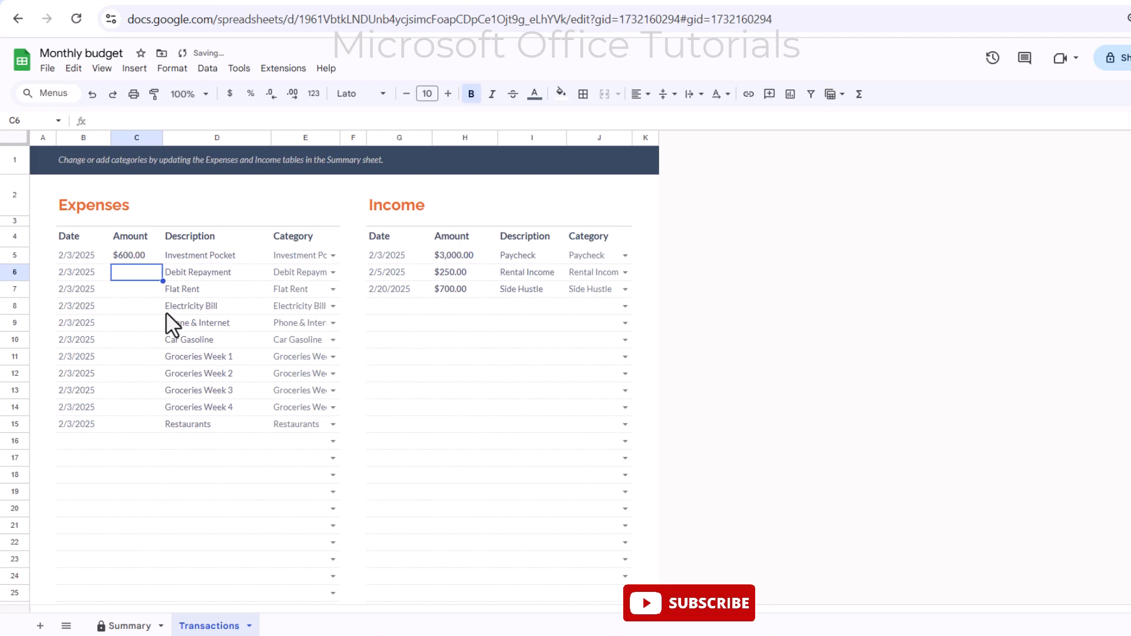
type("700")
key("Return")
type("600")
key("Return")
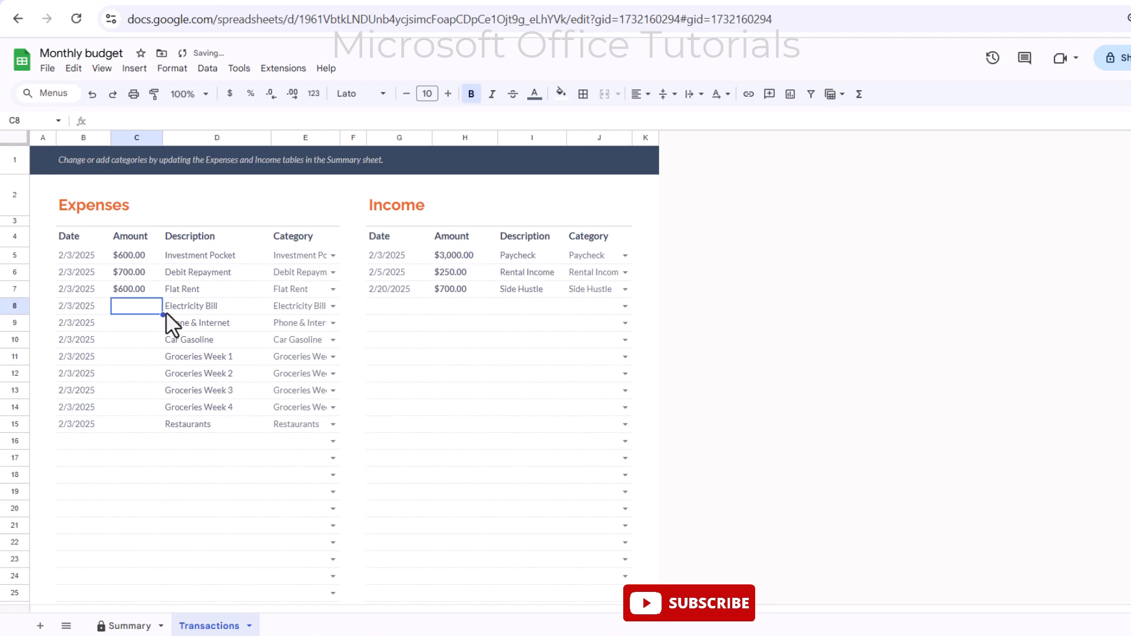
Enter the expense amounts 170 for Electricity Bill, 120 for Phone & Internet and 150 for Car Gasoline
type("170")
key("Return")
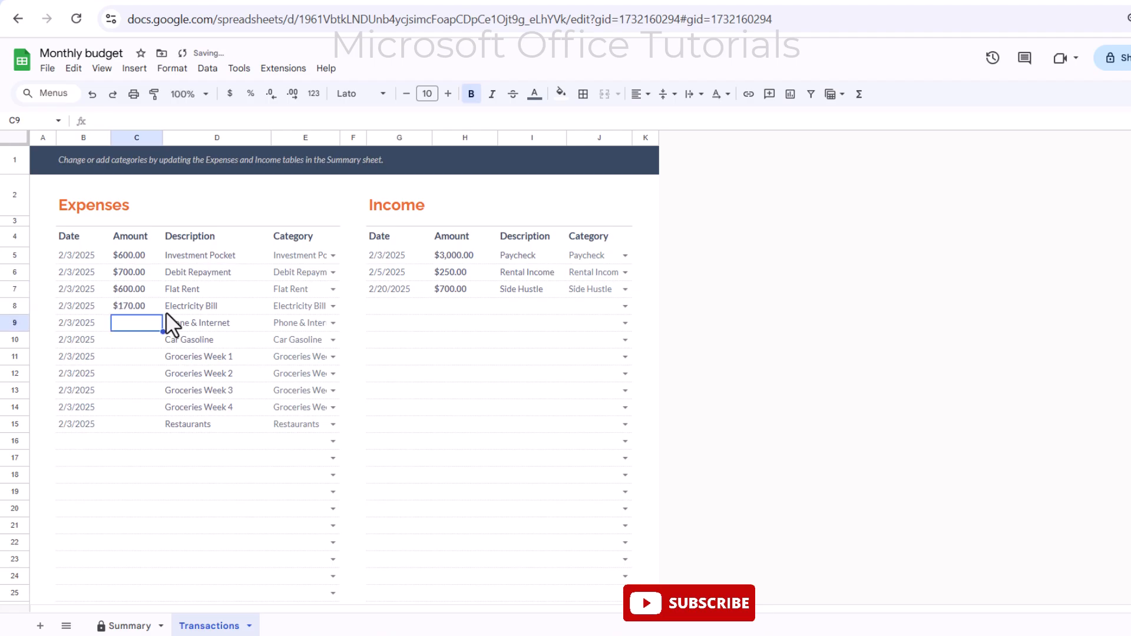
type("120")
key("Return")
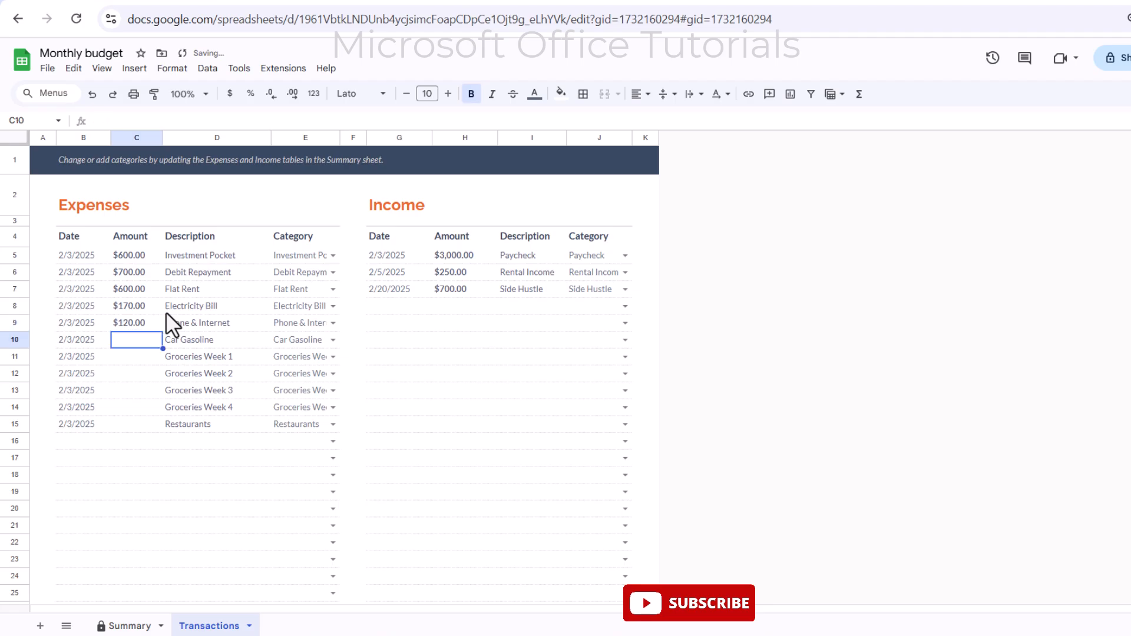
type("150")
key("Return")
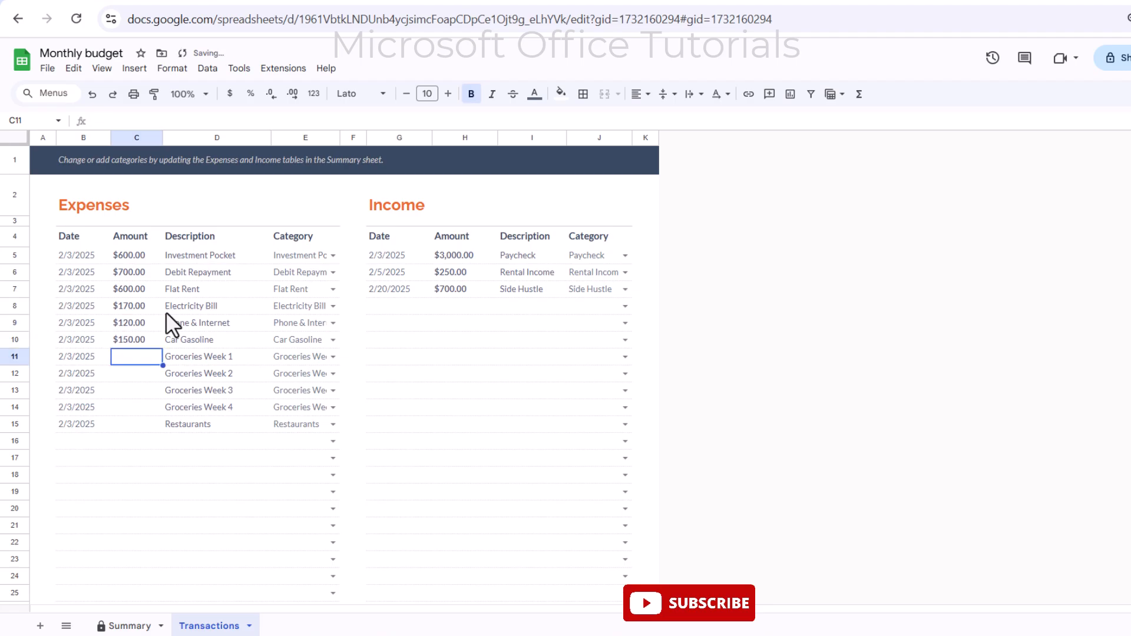
Enter amounts of 200, 320, 300 and 240 for Groceries Week 1 to 4, and 25 for Restaurants
type("200")
key("Return")
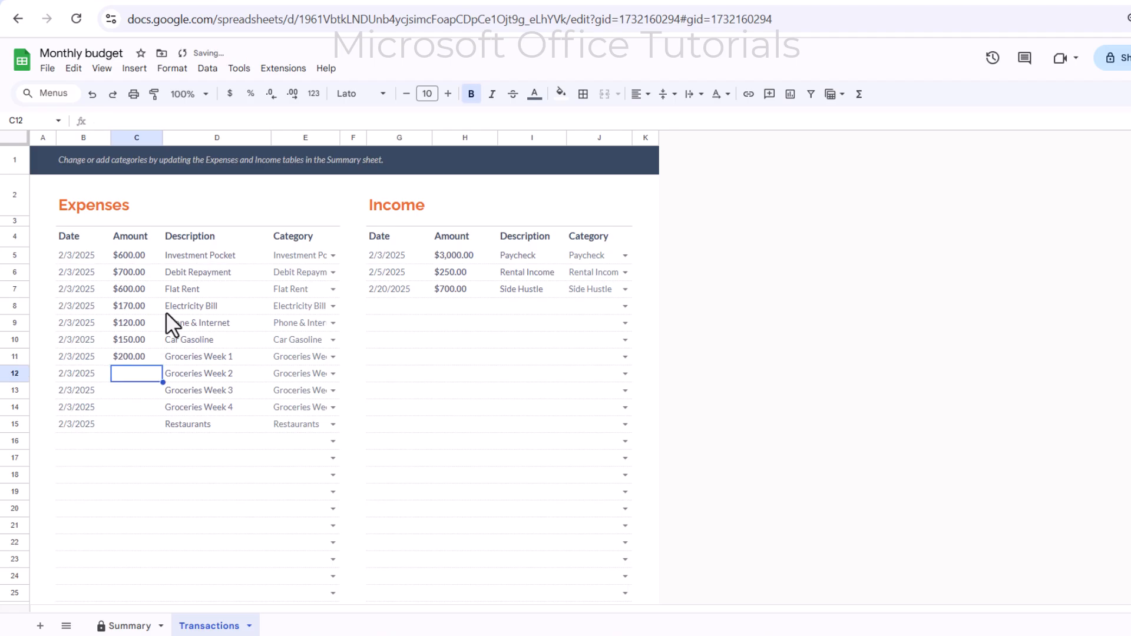
type("320")
key("Return")
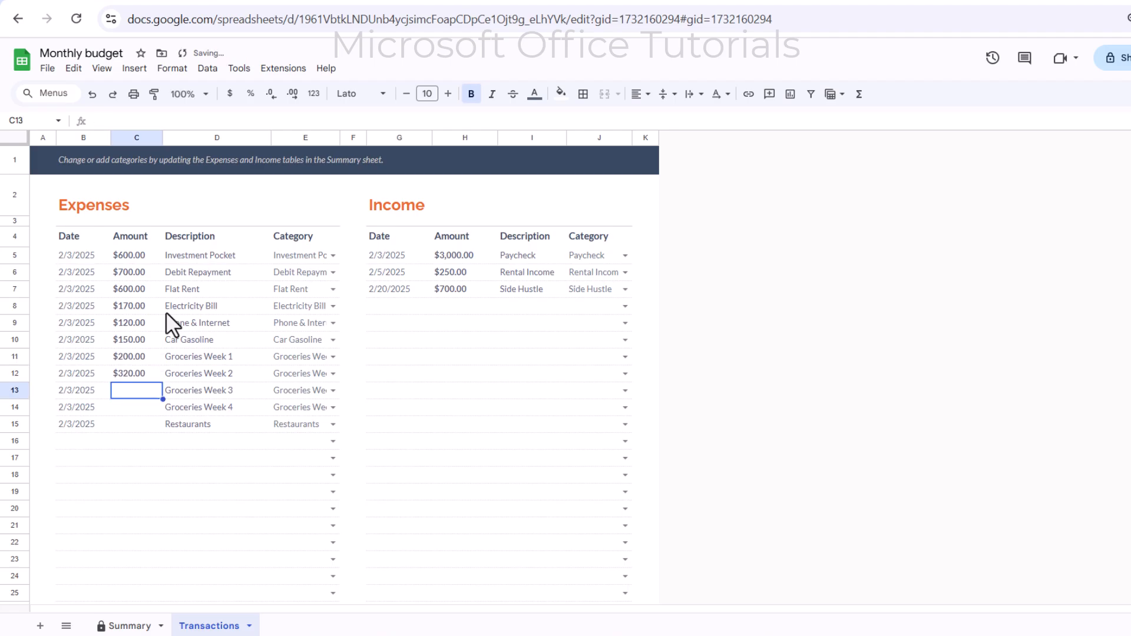
type("300")
key("Return")
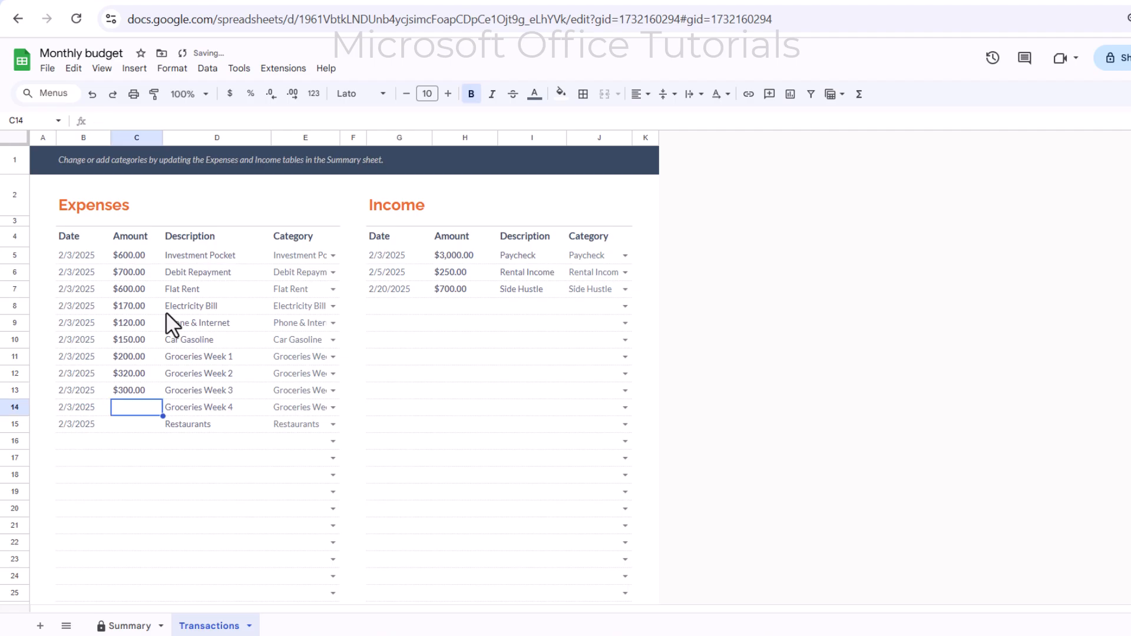
type("240")
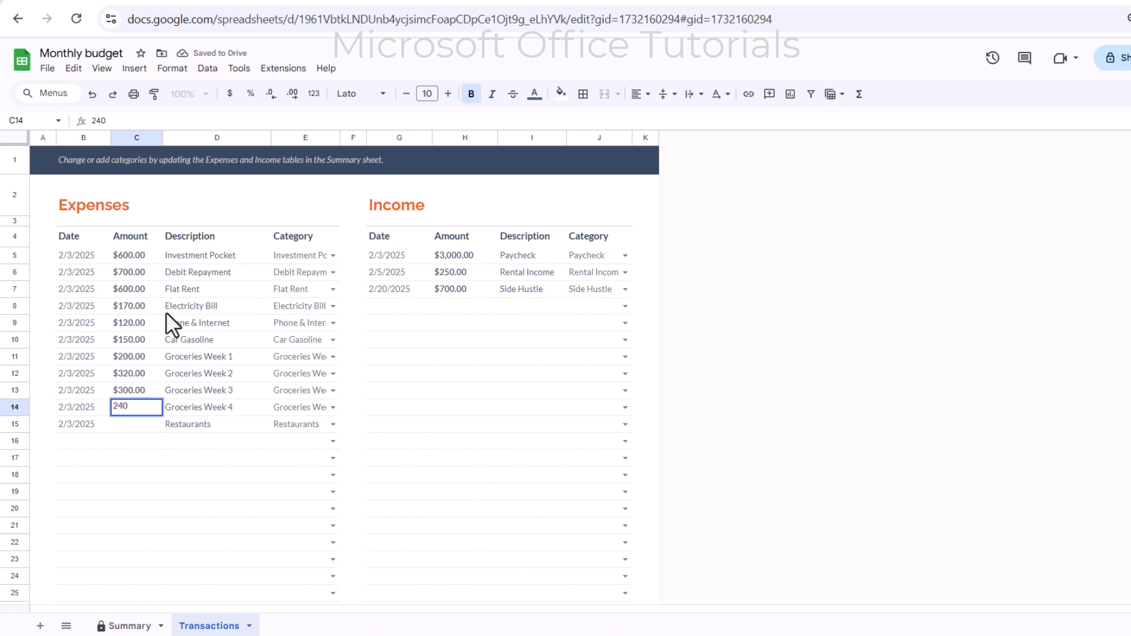
key("Return")
type("25")
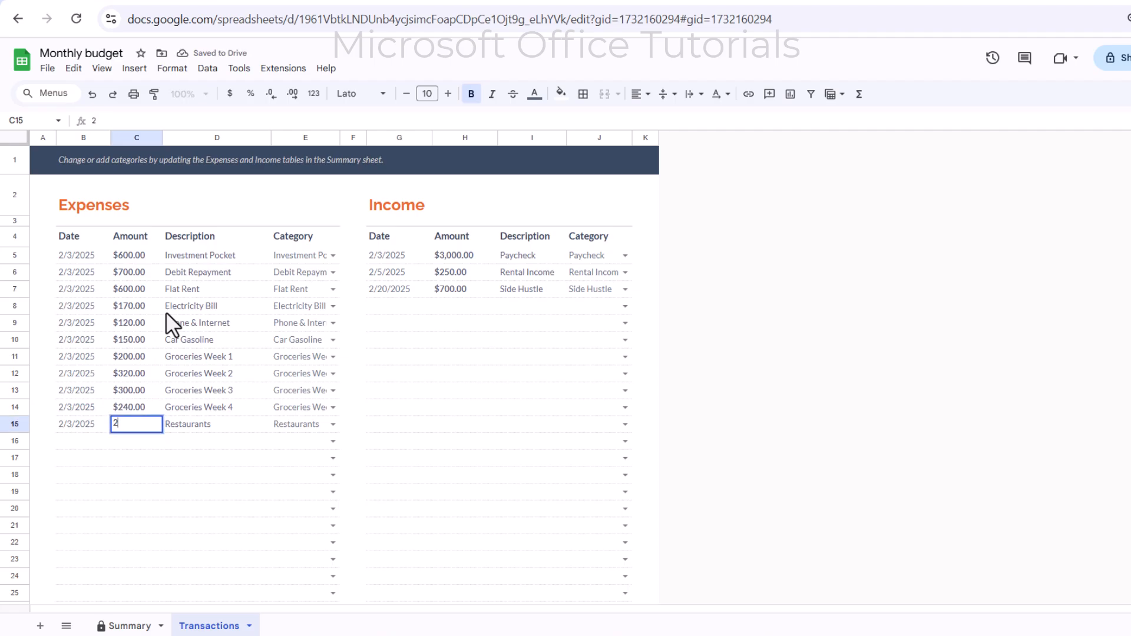
key("Return")
left_click(81, 273)
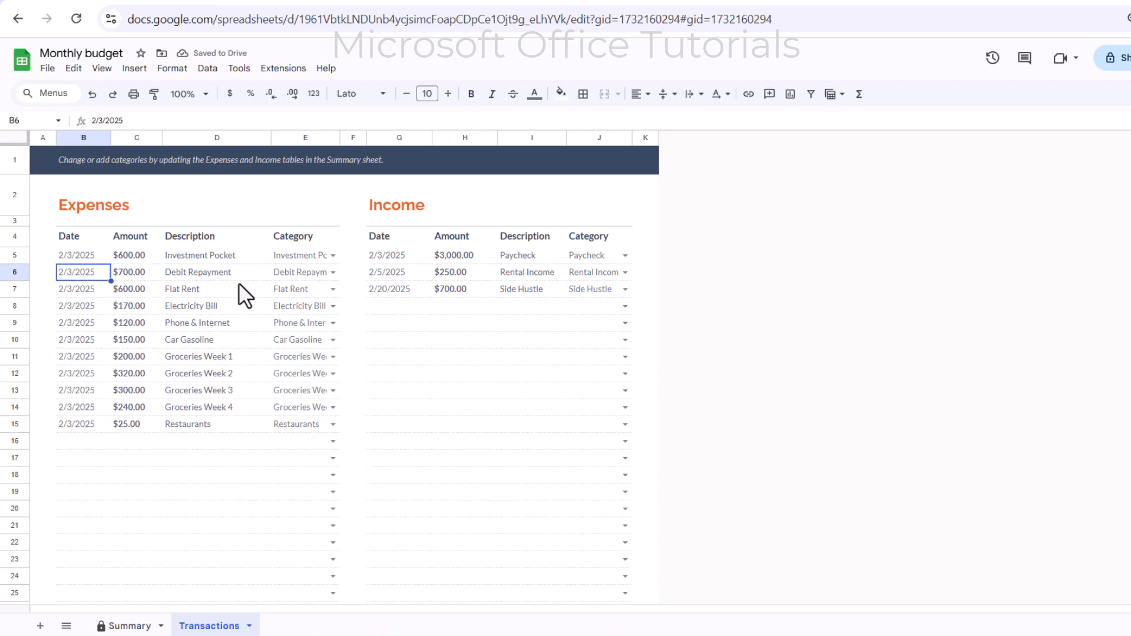
left_click(185, 275)
left_click(82, 273)
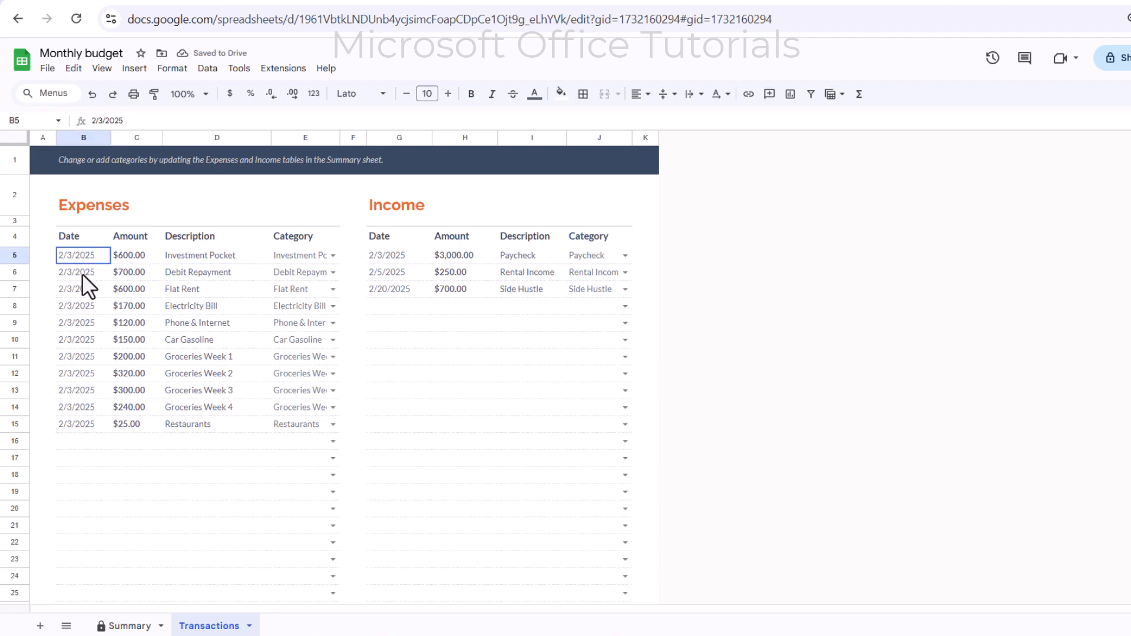
left_click(224, 256)
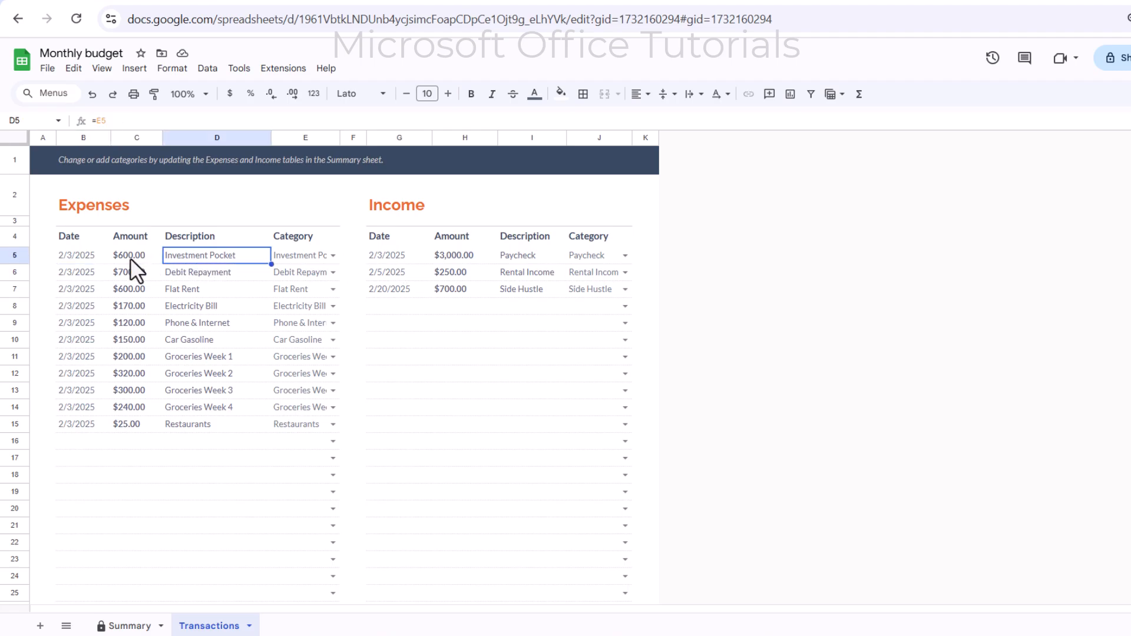
left_click(236, 277)
left_click(73, 273)
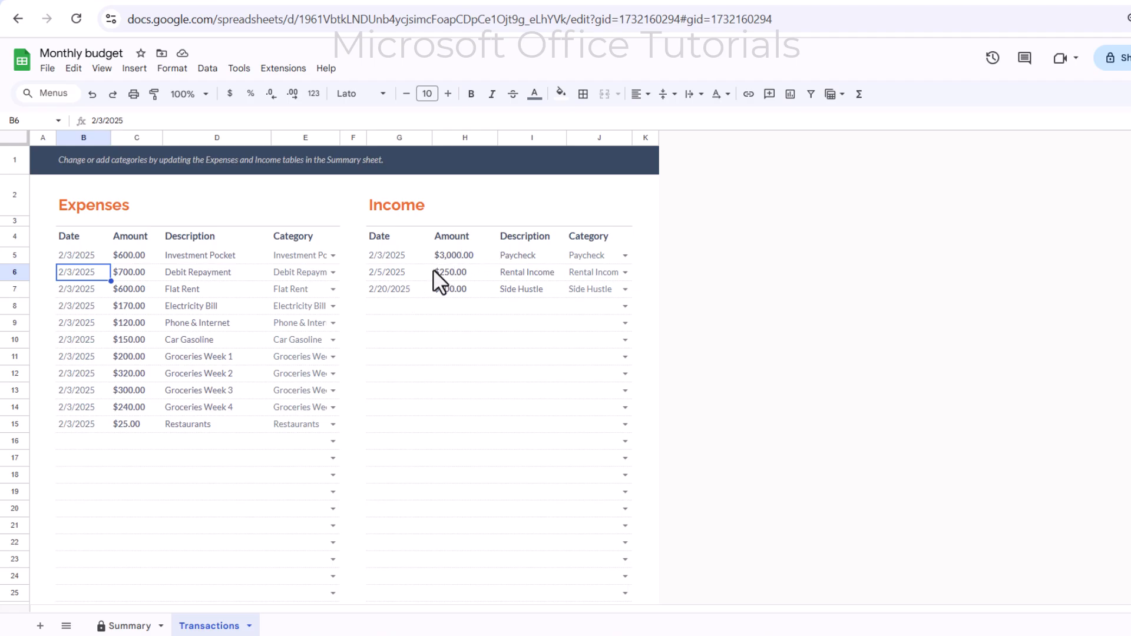
left_click(75, 291)
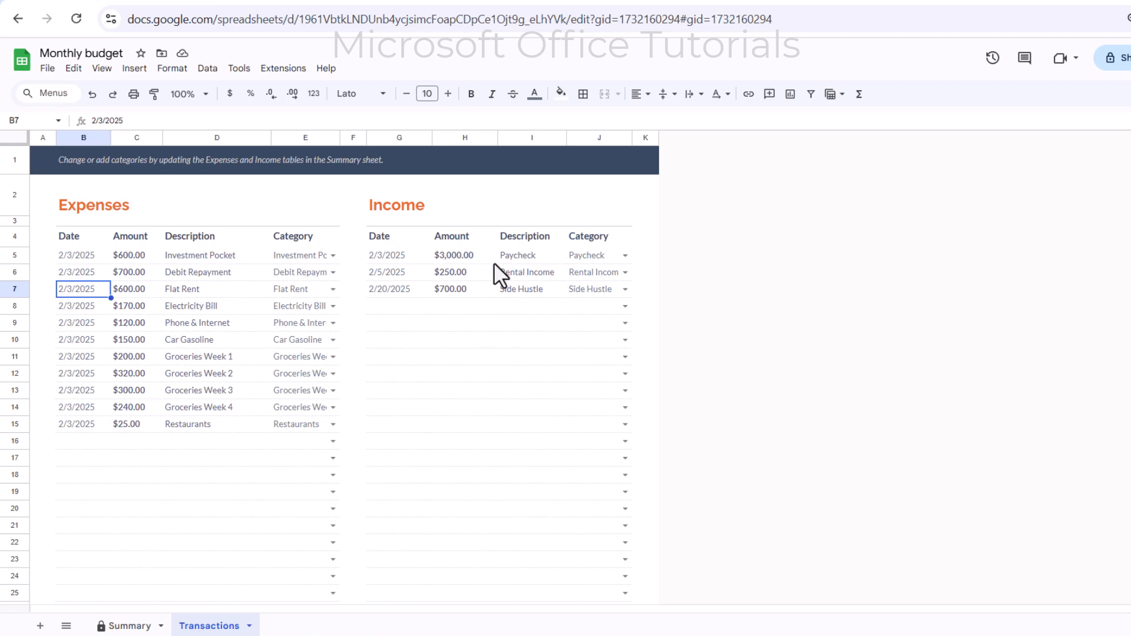
Set the expense dates to 2/5/2025 for Electricity Bill and 2/28/2025 for both Phone & Internet and Car Gasoline
double_click(77, 306)
left_click(84, 387)
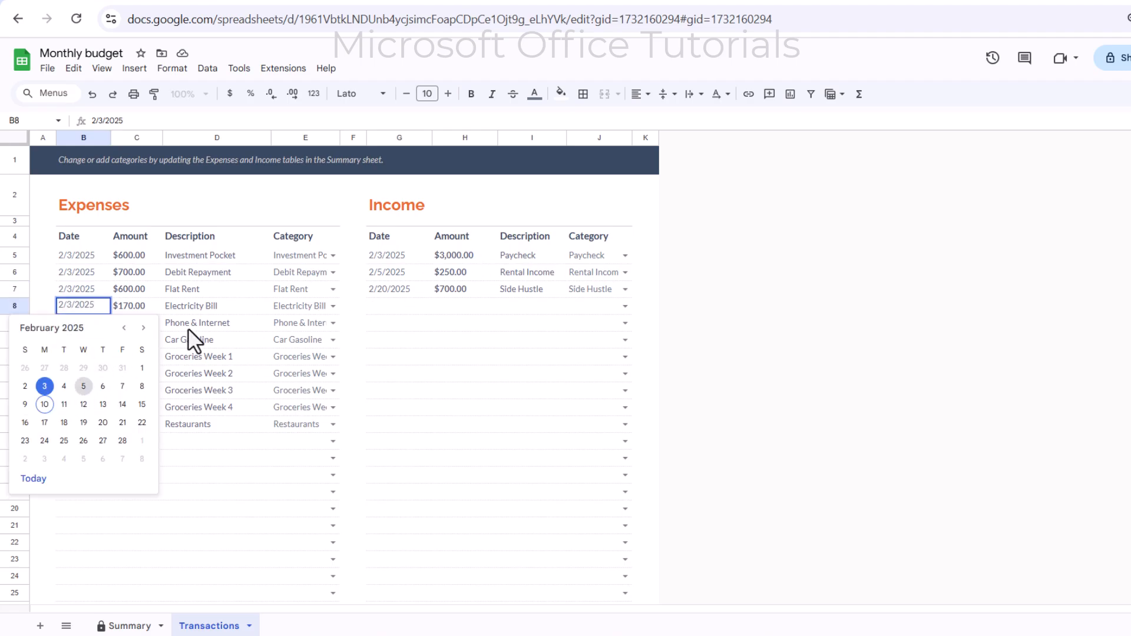
left_click(83, 326)
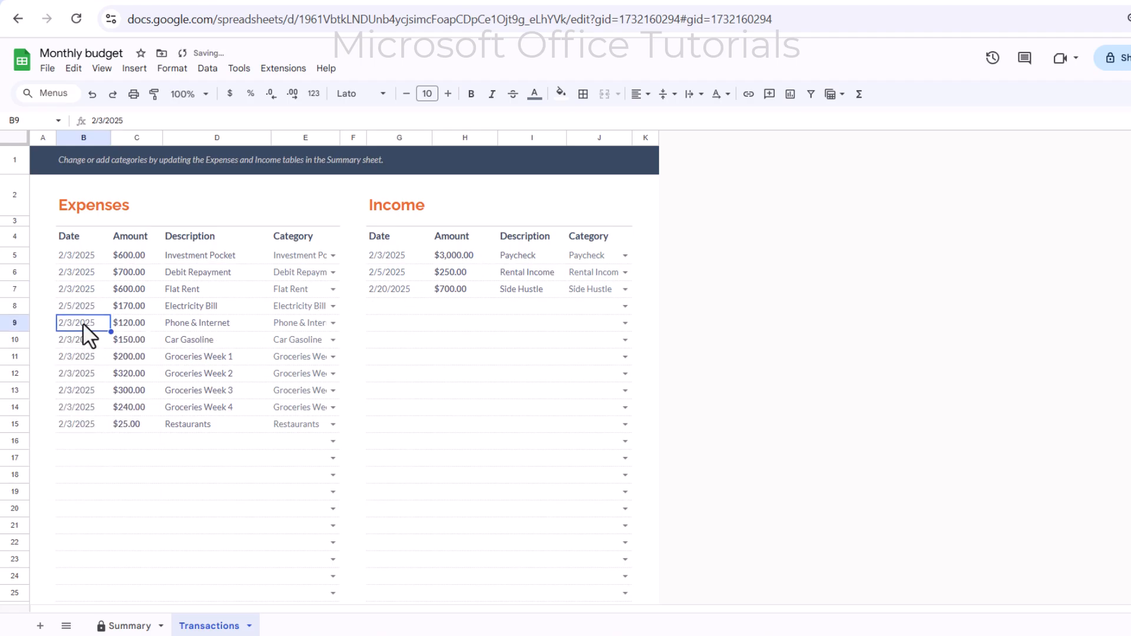
double_click(82, 323)
left_click(119, 454)
left_click(79, 338)
double_click(79, 338)
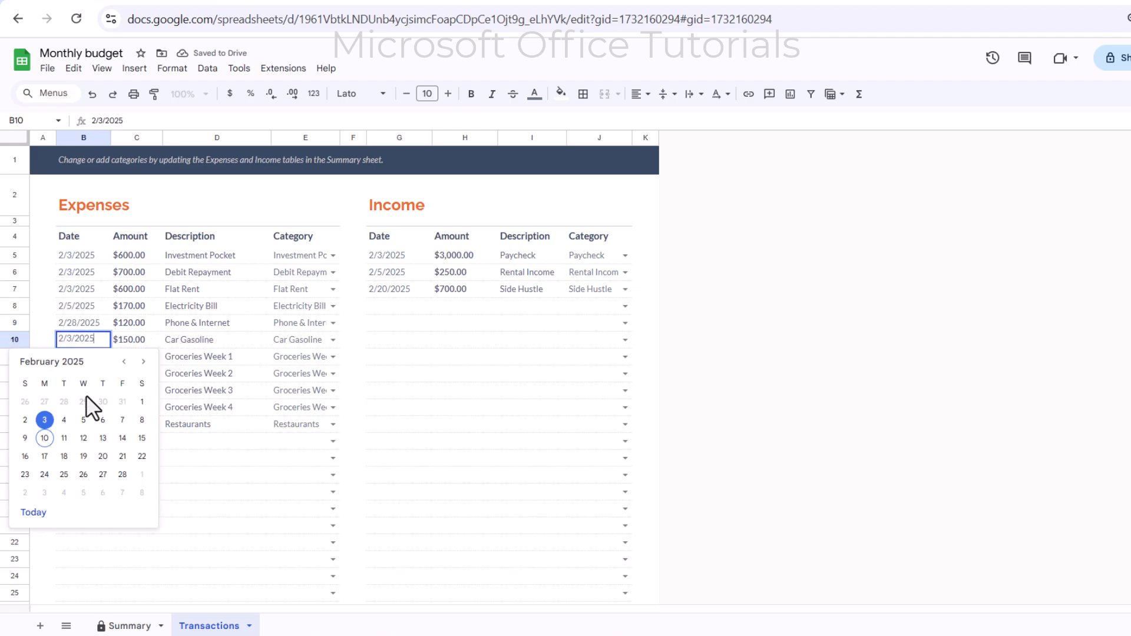
left_click(123, 474)
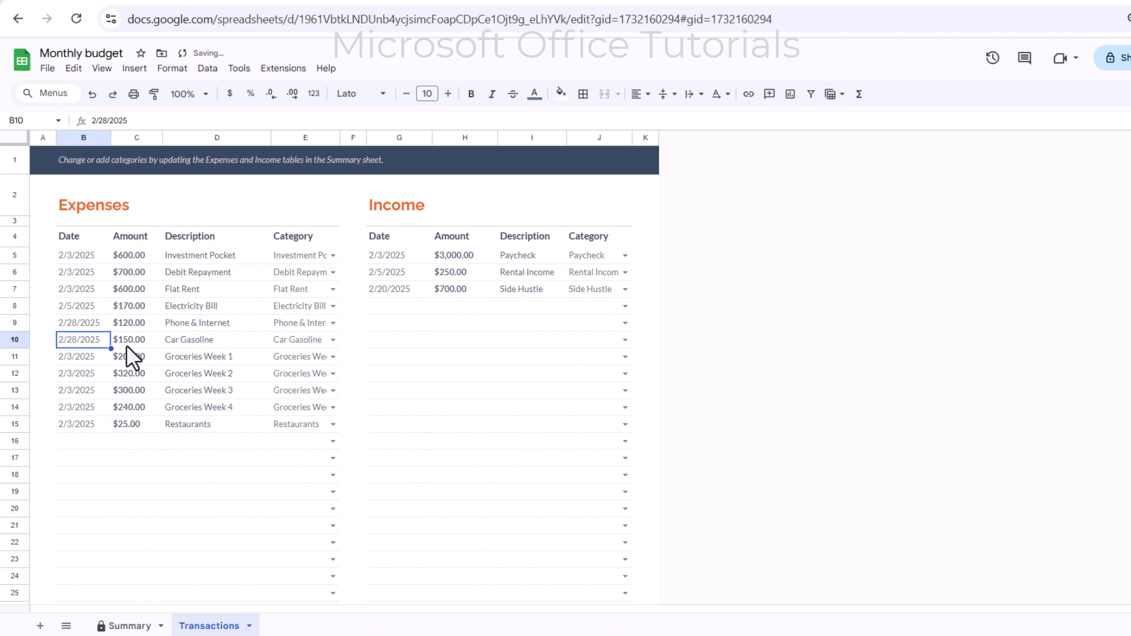
Set the Groceries Week 1 to 4 expense dates to 2/6/2025, 2/13/2025, 2/20/2025 and 2/27/2025
left_click(82, 352)
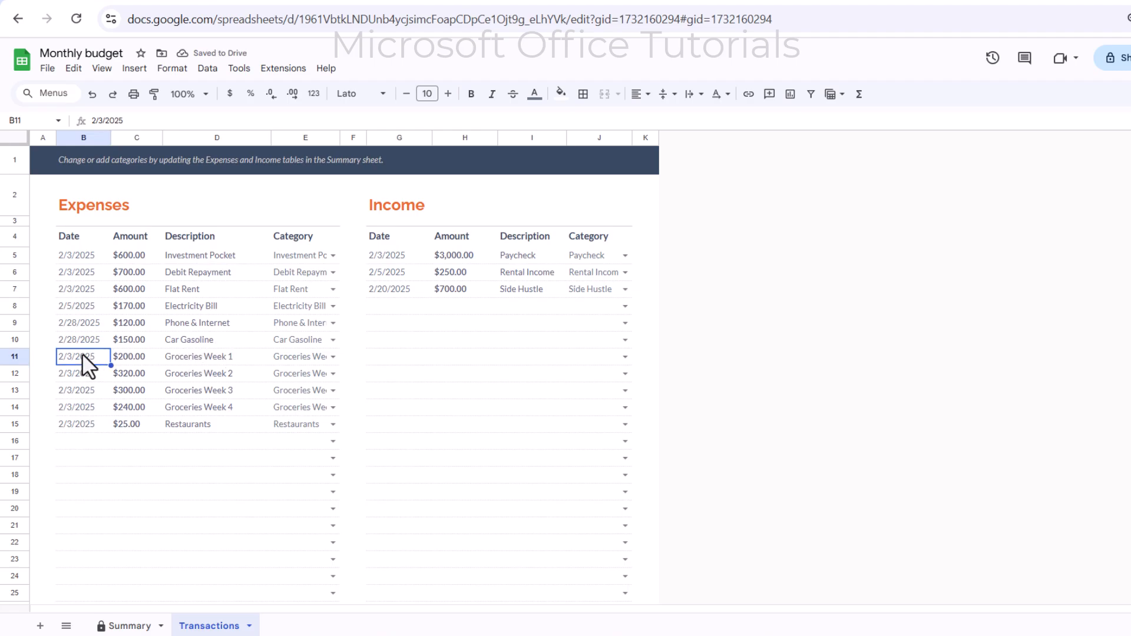
double_click(83, 352)
left_click(103, 437)
double_click(89, 371)
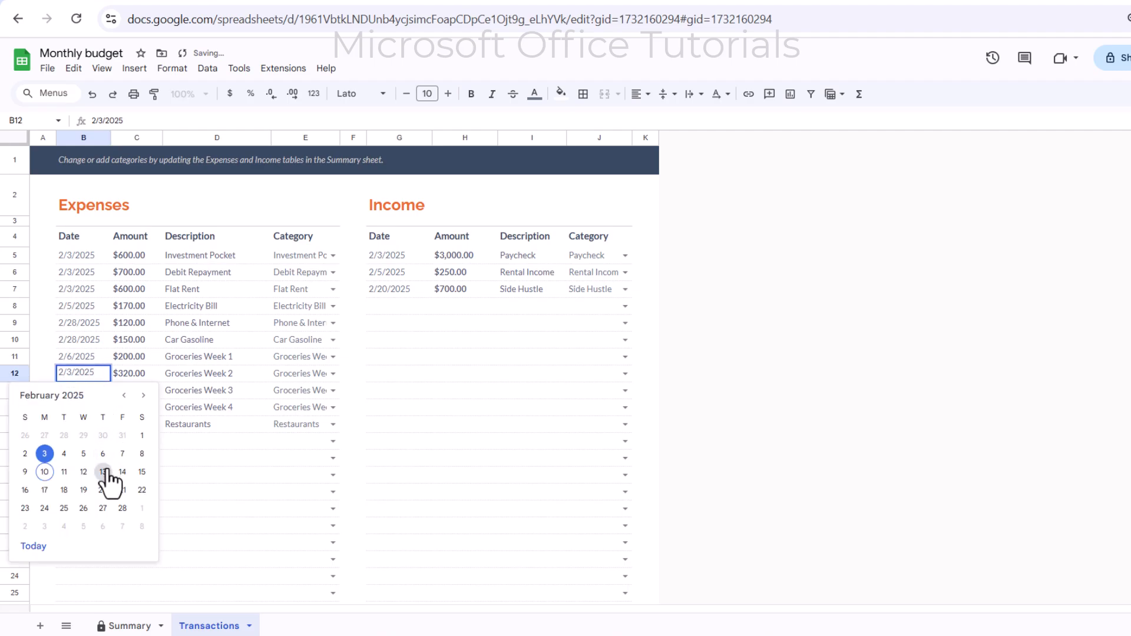
left_click(109, 475)
left_click(93, 391)
double_click(93, 391)
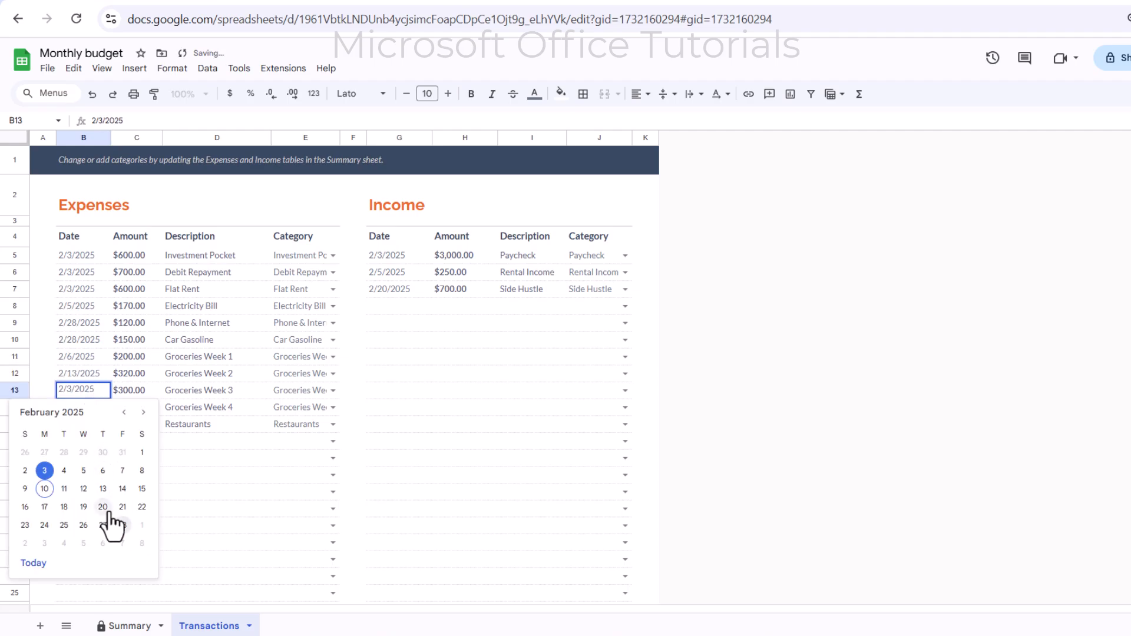
left_click(111, 510)
double_click(86, 406)
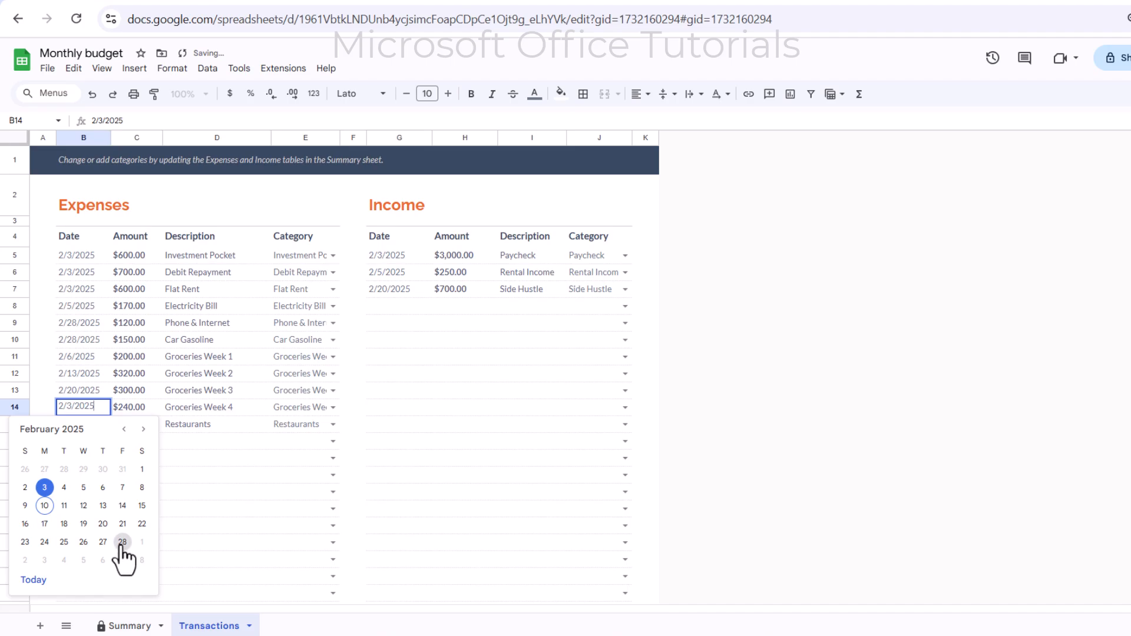
left_click(105, 542)
Set the Restaurants expense date to 2/4/2025 and copy that date into the empty rows B16:B19
left_click(80, 425)
double_click(106, 430)
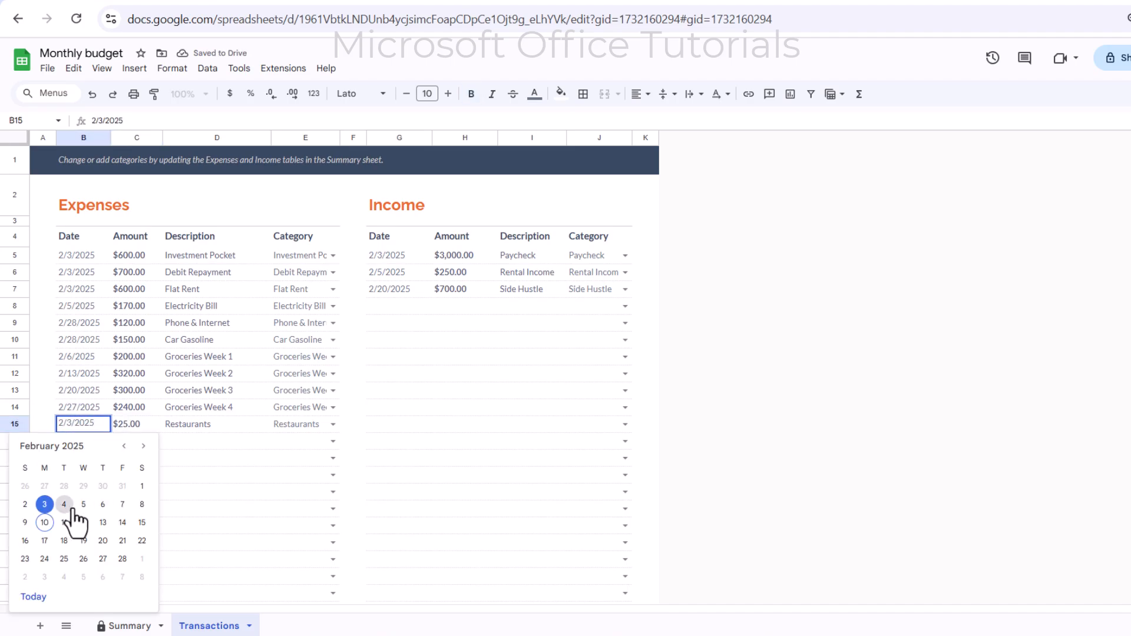
left_click(68, 505)
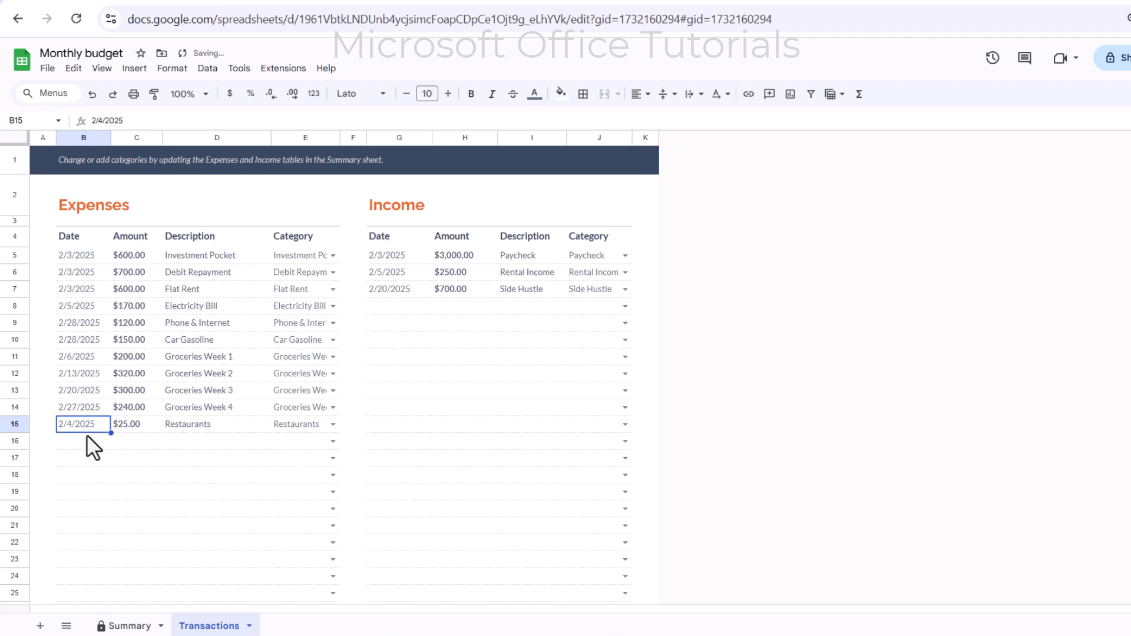
key("ctrl+c")
left_click_drag(86, 448, 89, 497)
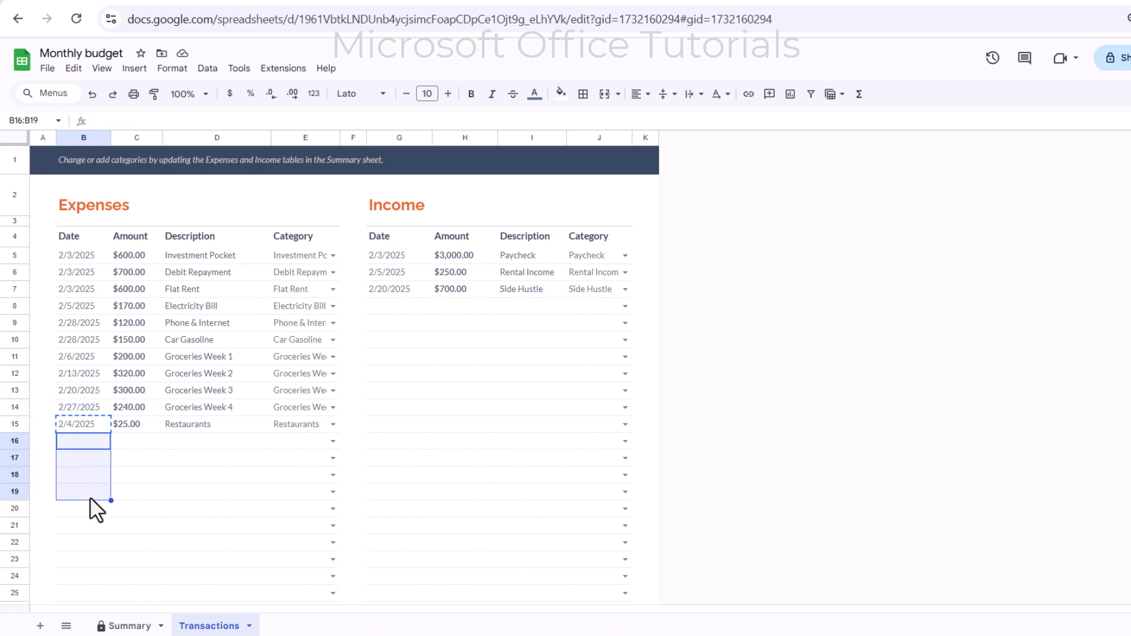
key("ctrl+v")
Change the expense dates in B16:B19 to 2/12/2025, 2/15/2025, 2/22/2025 and 2/23/2025
double_click(93, 442)
left_click(86, 541)
left_click(87, 542)
double_click(93, 463)
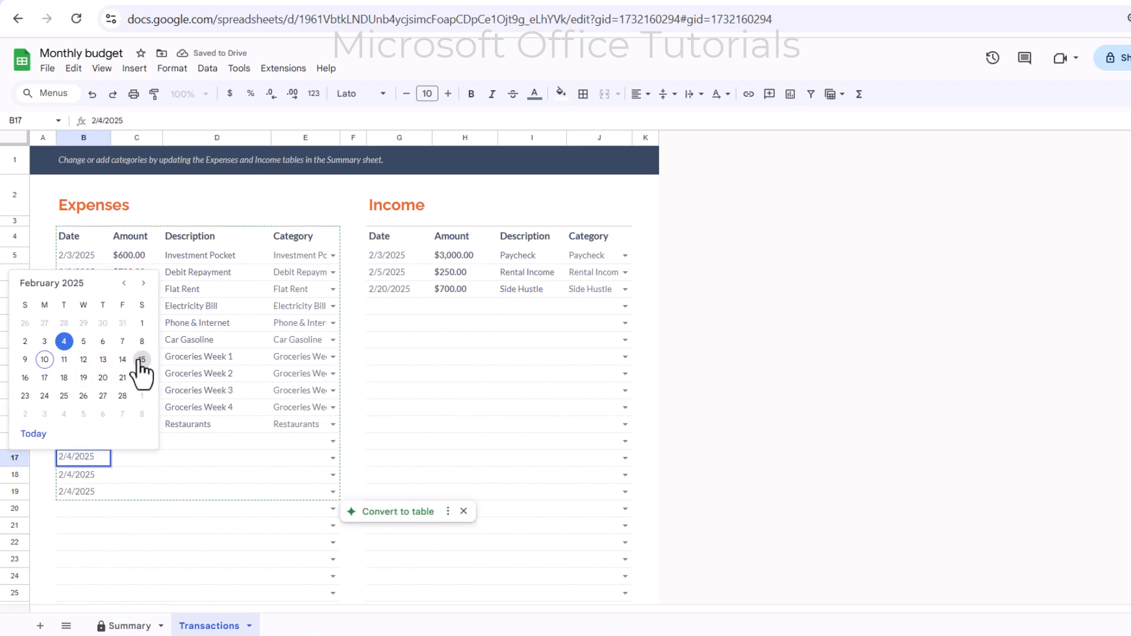
left_click(142, 359)
double_click(79, 474)
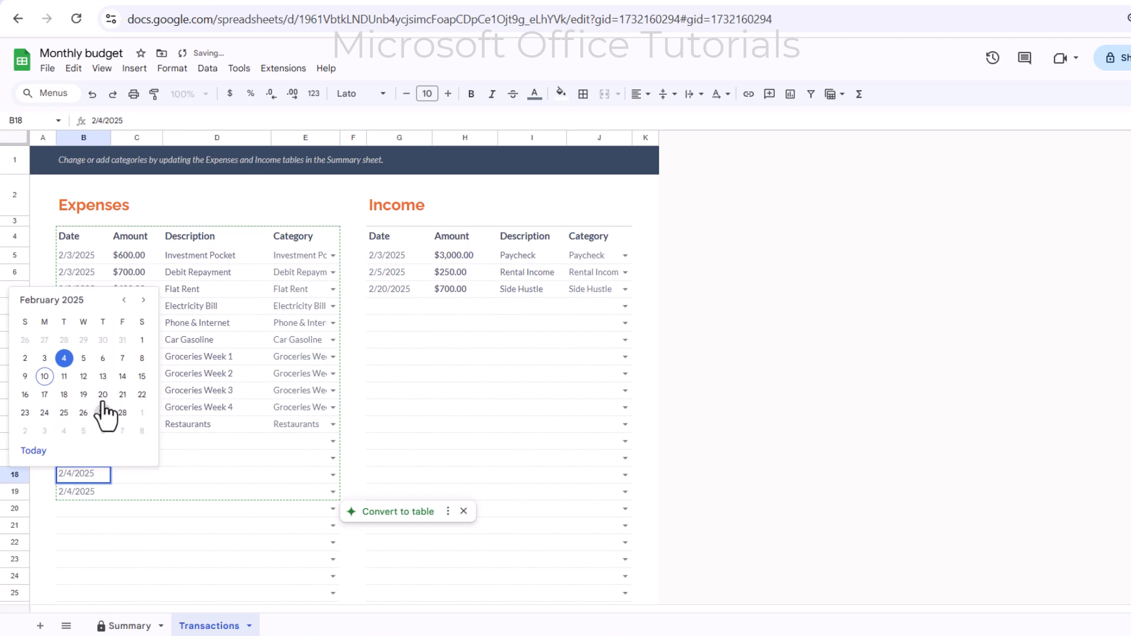
left_click(142, 394)
double_click(81, 491)
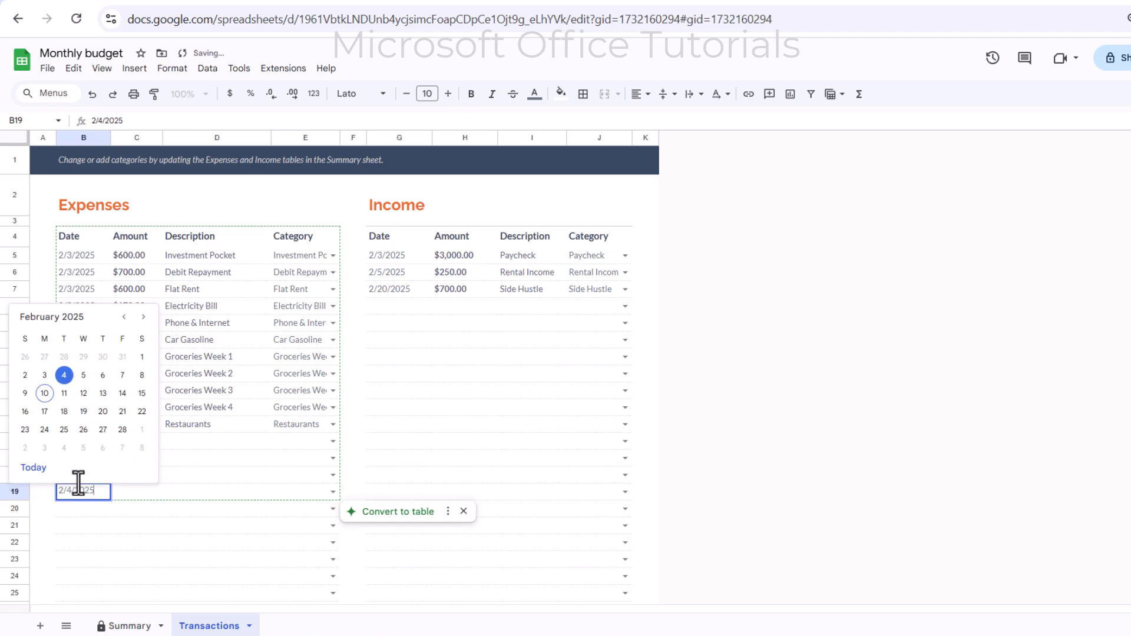
left_click(26, 429)
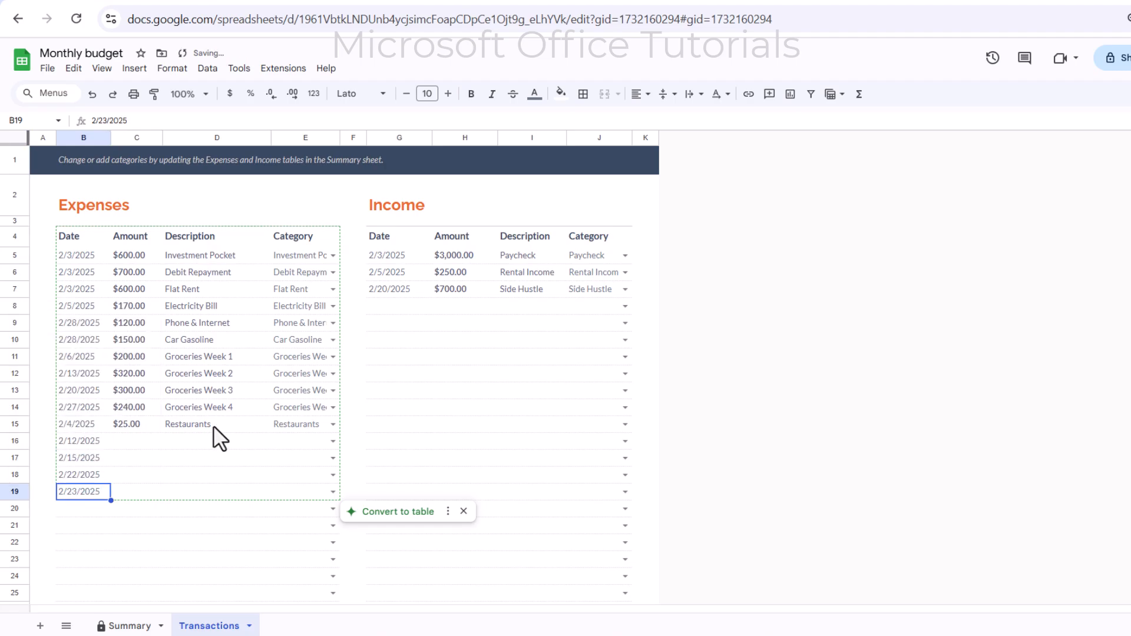
Fill in Restaurants as both description and category for the four expenses in rows 16 to 19
left_click(239, 426)
left_click(332, 442)
scroll(319, 580, "down", 5)
scroll(318, 575, "up", 3)
left_click(314, 557)
left_click(315, 557)
left_click(333, 475)
left_click(311, 591)
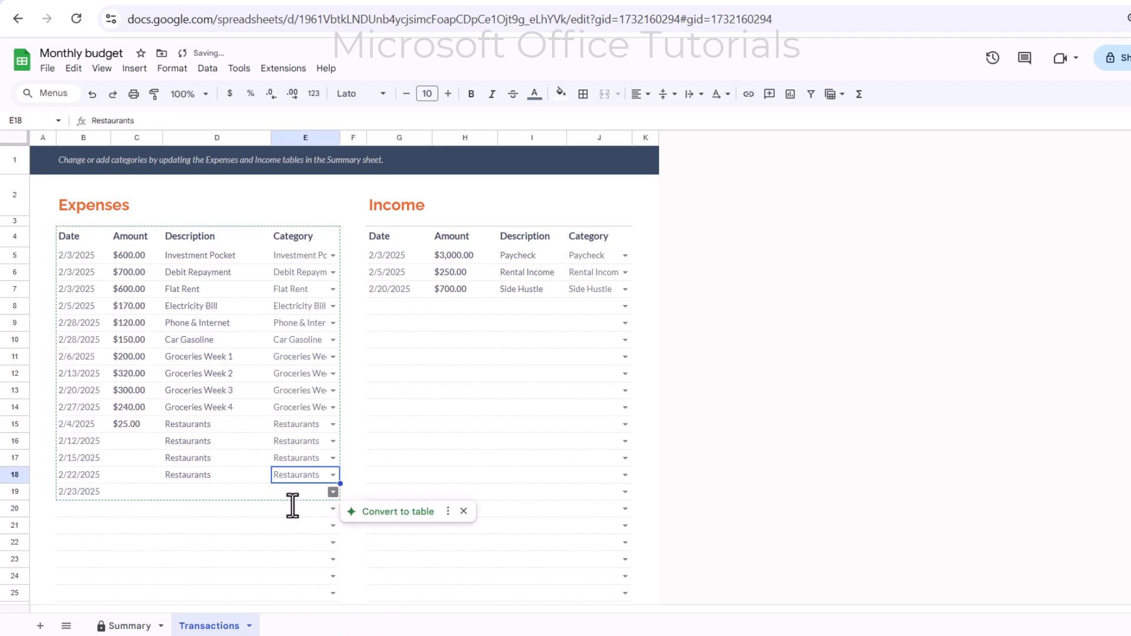
Enter amounts of 30, 50, 80 and 30 for the Restaurants expenses in C16:C19
left_click(136, 442)
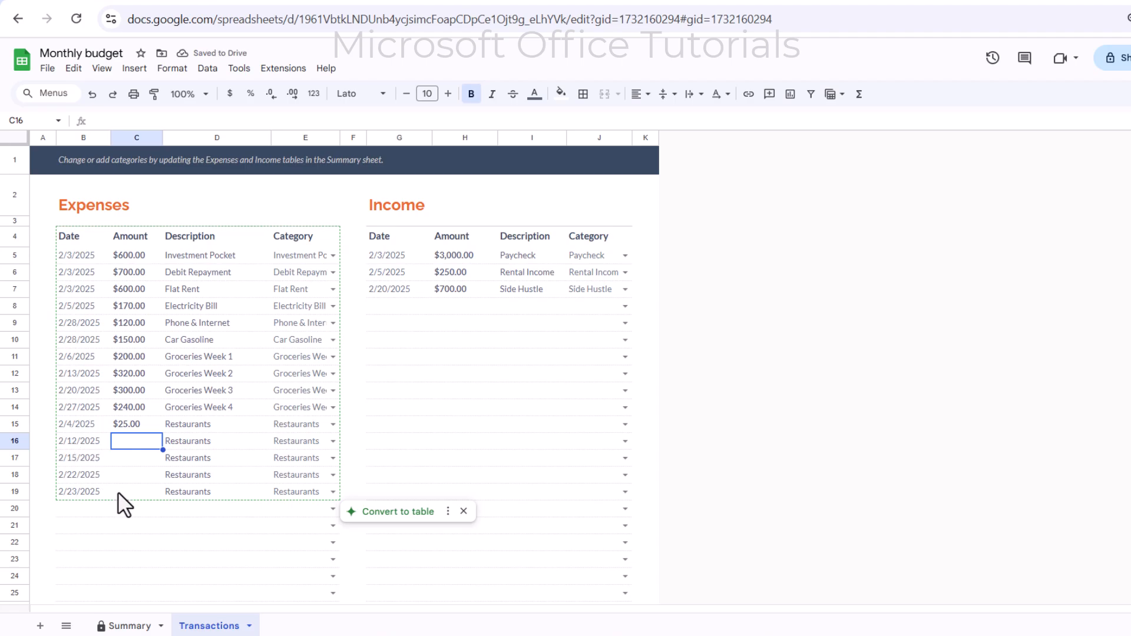
type("30")
key("Return")
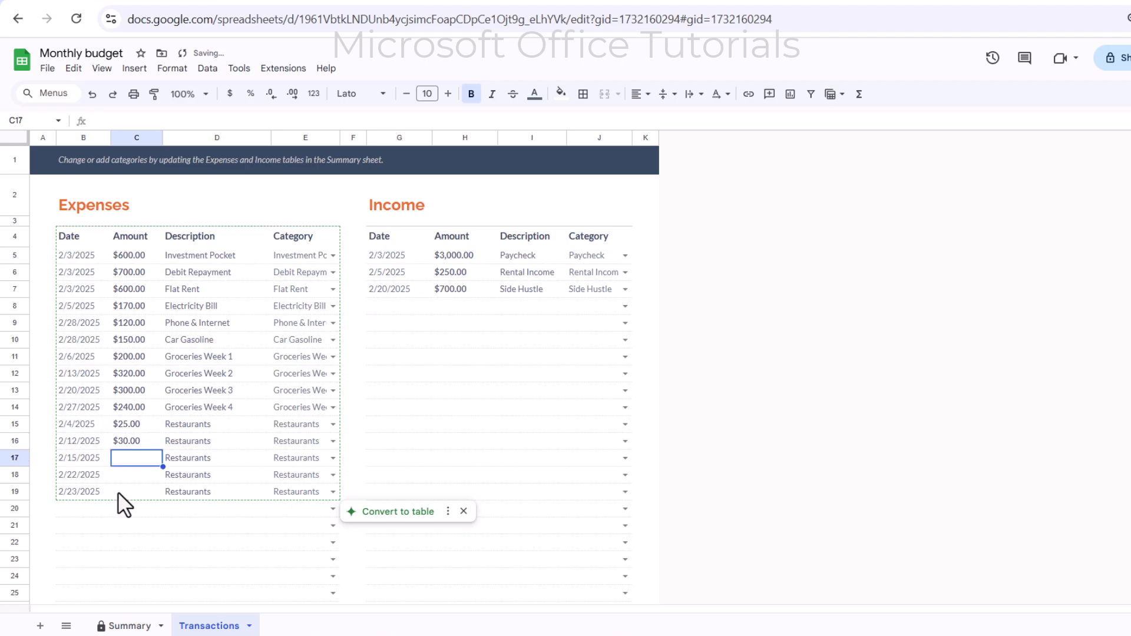
type("50")
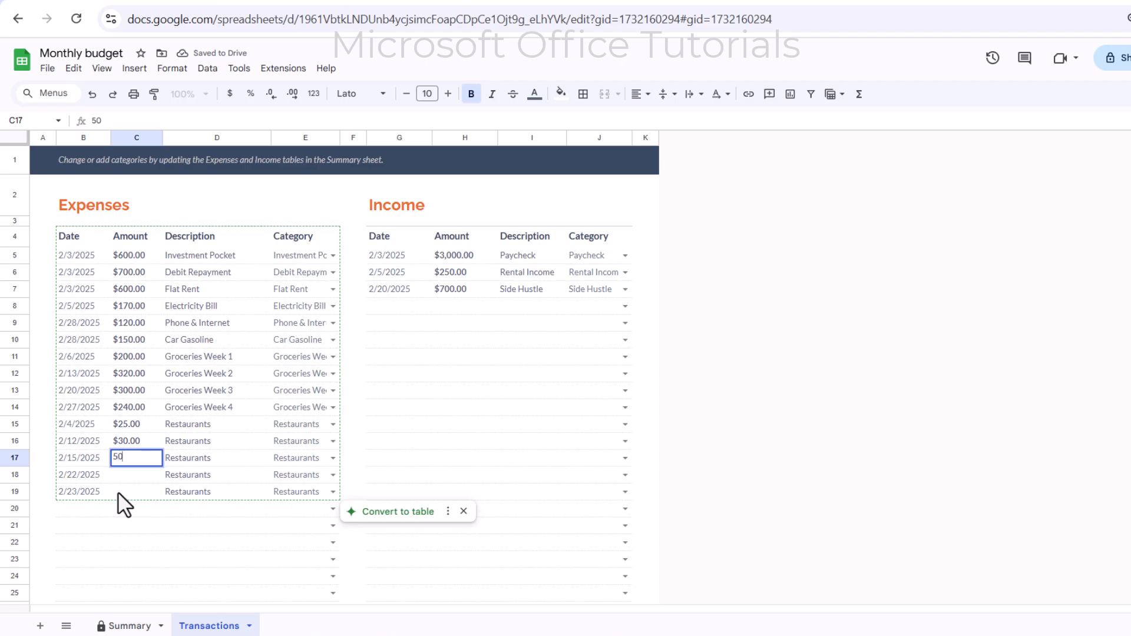
key("Return")
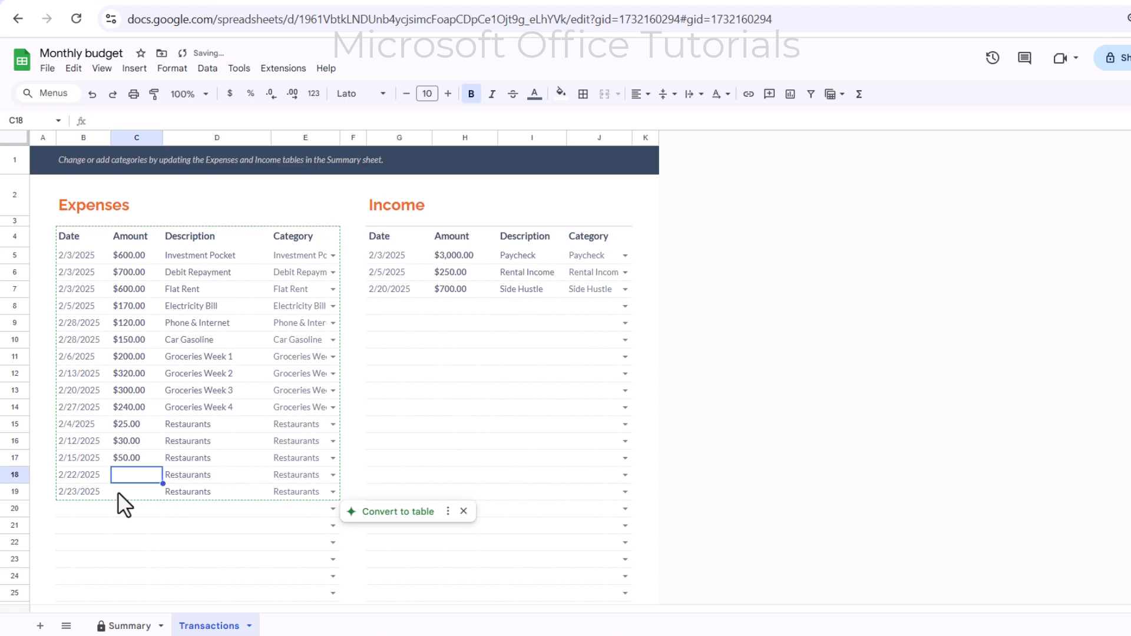
type("80")
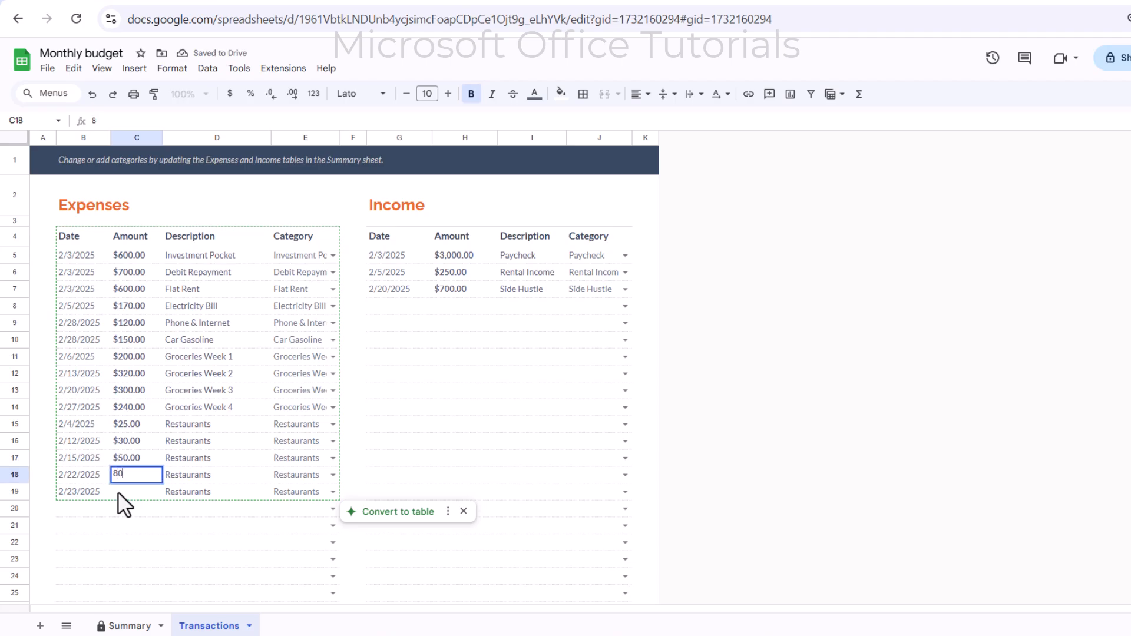
key("Return")
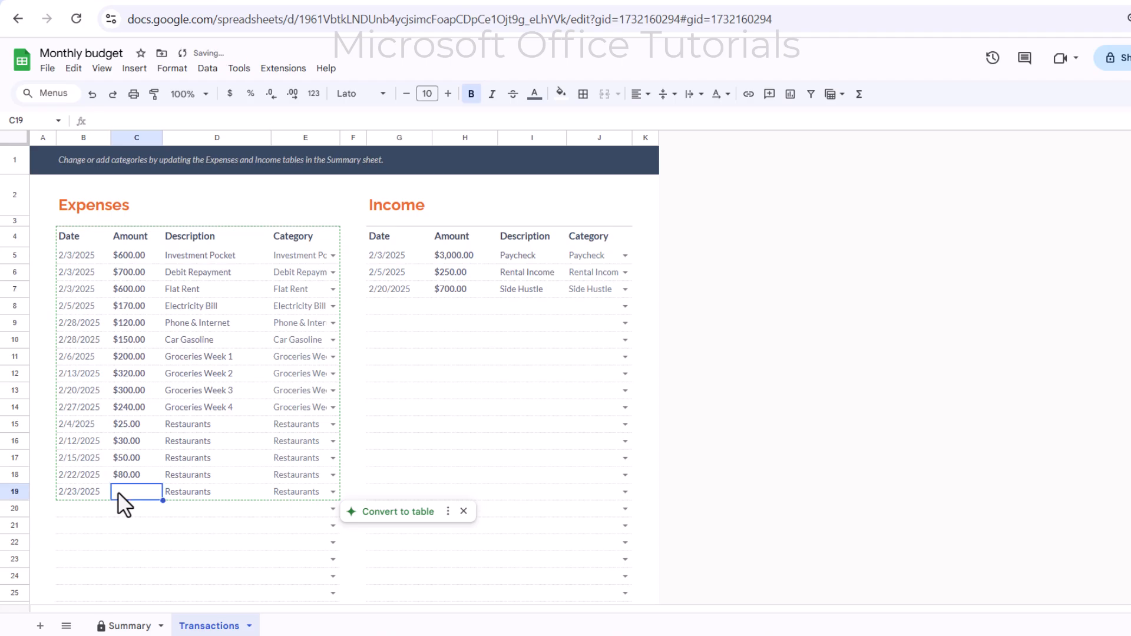
type("30")
key("Return")
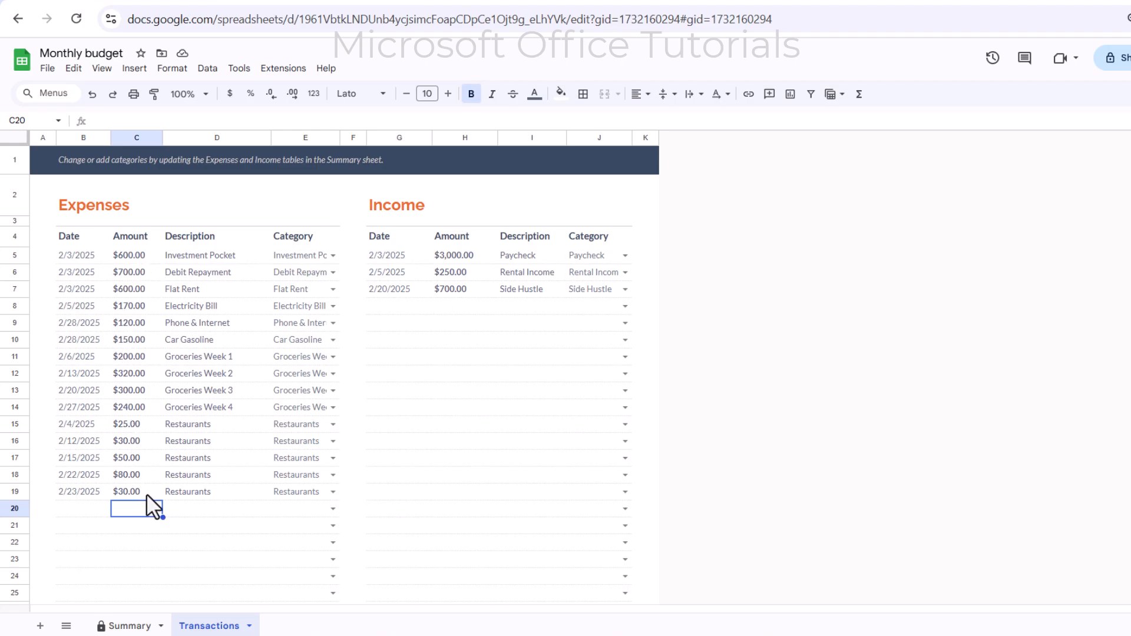
Review planned versus actual expenses and income, the balance chart and the savings figures on the Summary sheet
left_click(133, 627)
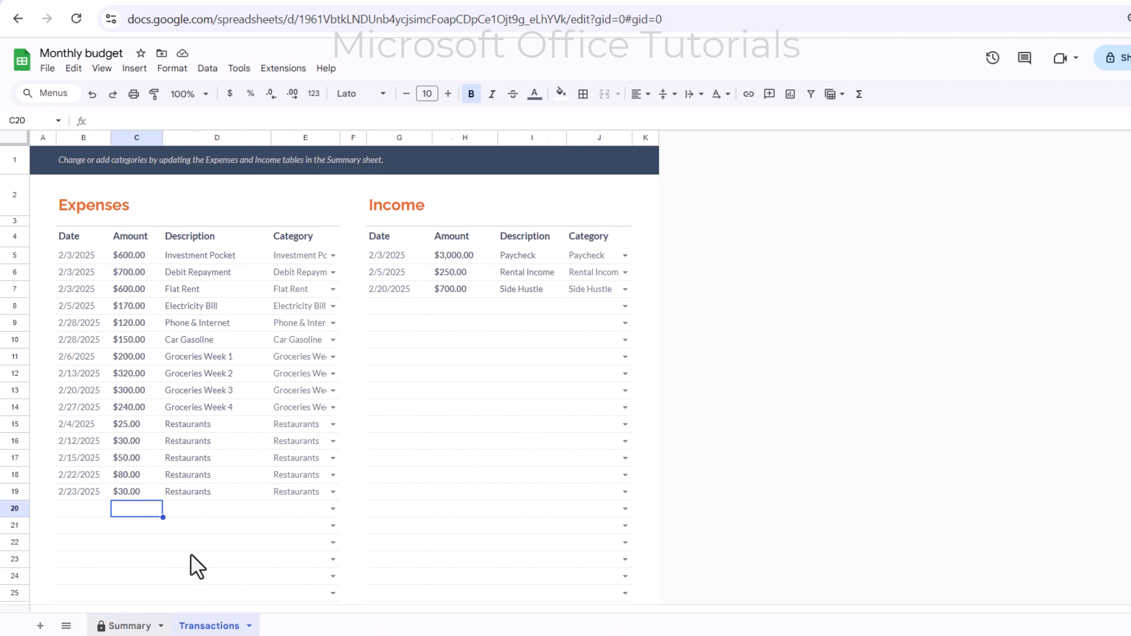
scroll(259, 500, "down", 5)
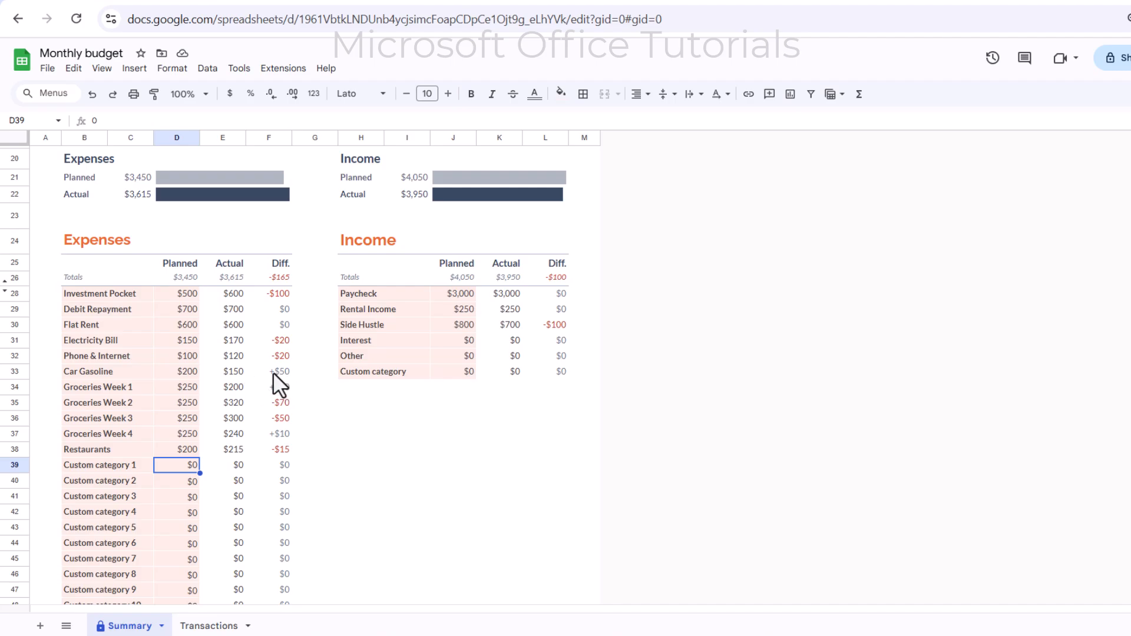
scroll(283, 417, "up", 5)
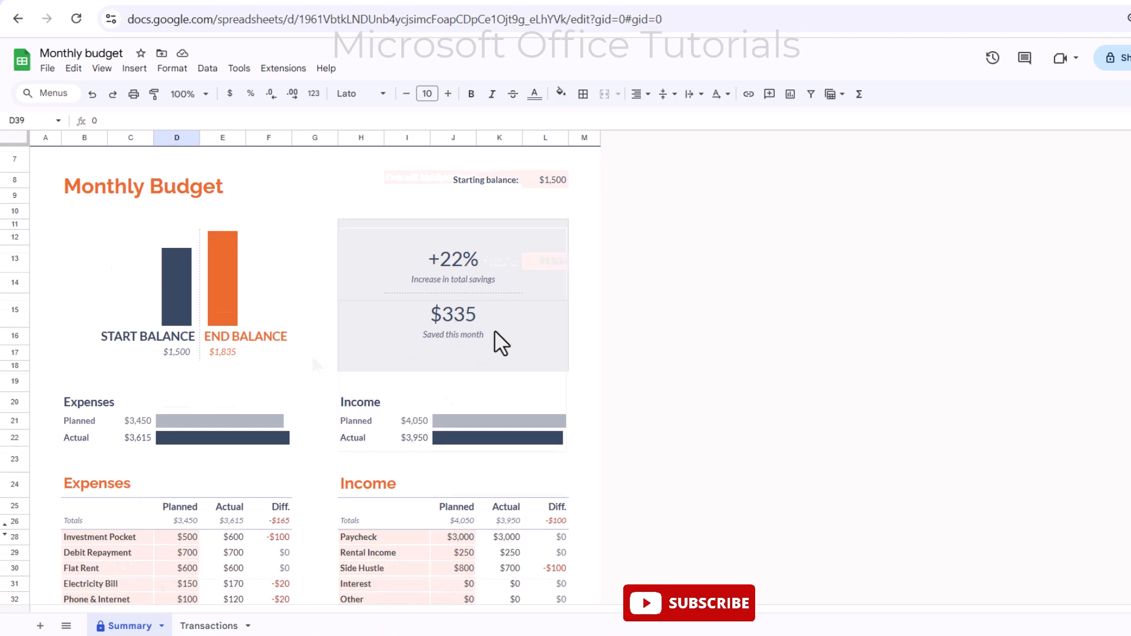
scroll(413, 342, "up", 2)
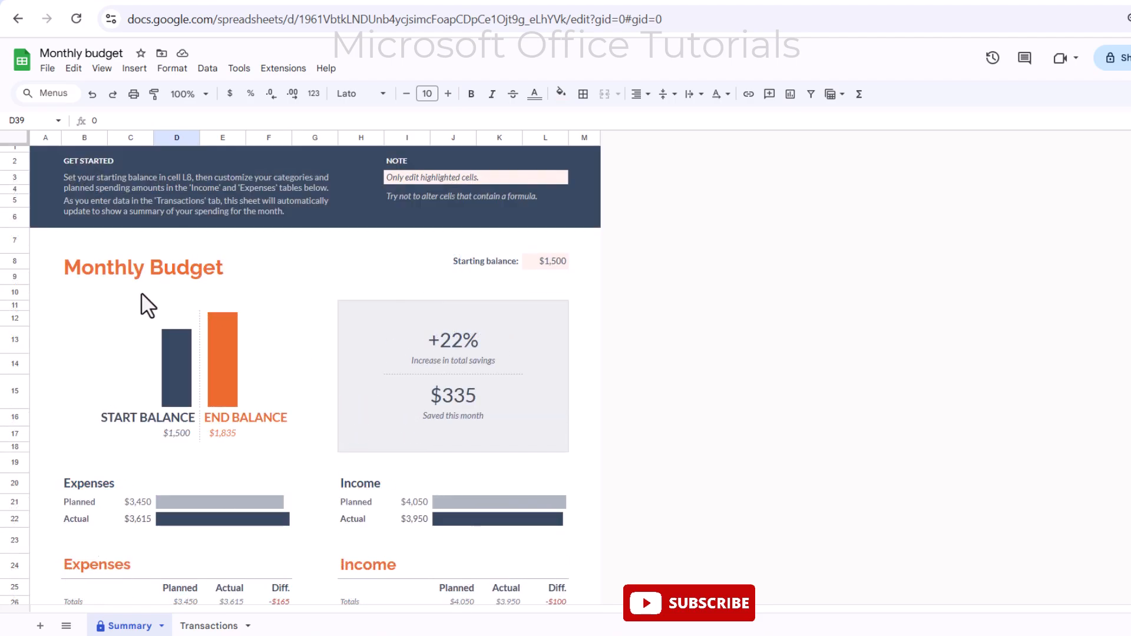